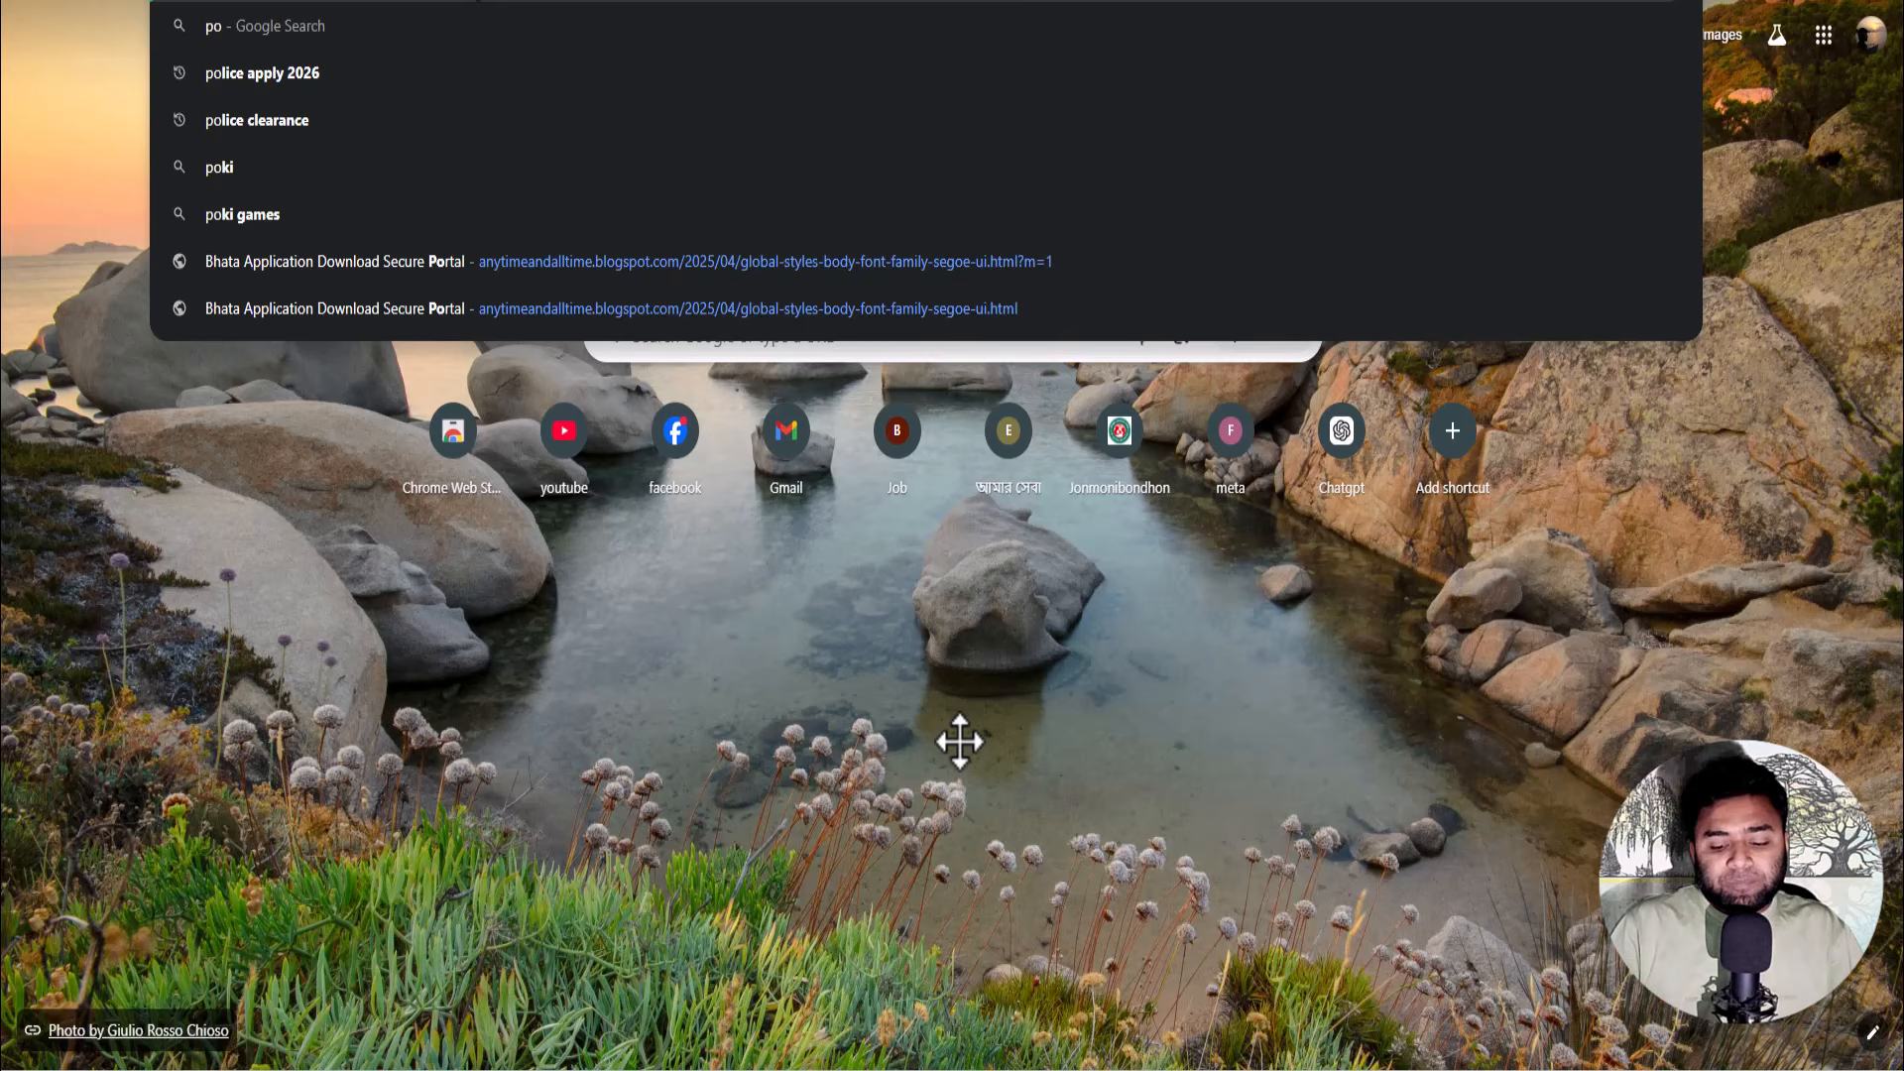
- Open the Cadet Assistant Sub-Inspector of Police [Unarmed] recruitment page and its Application Form
key("Escape")
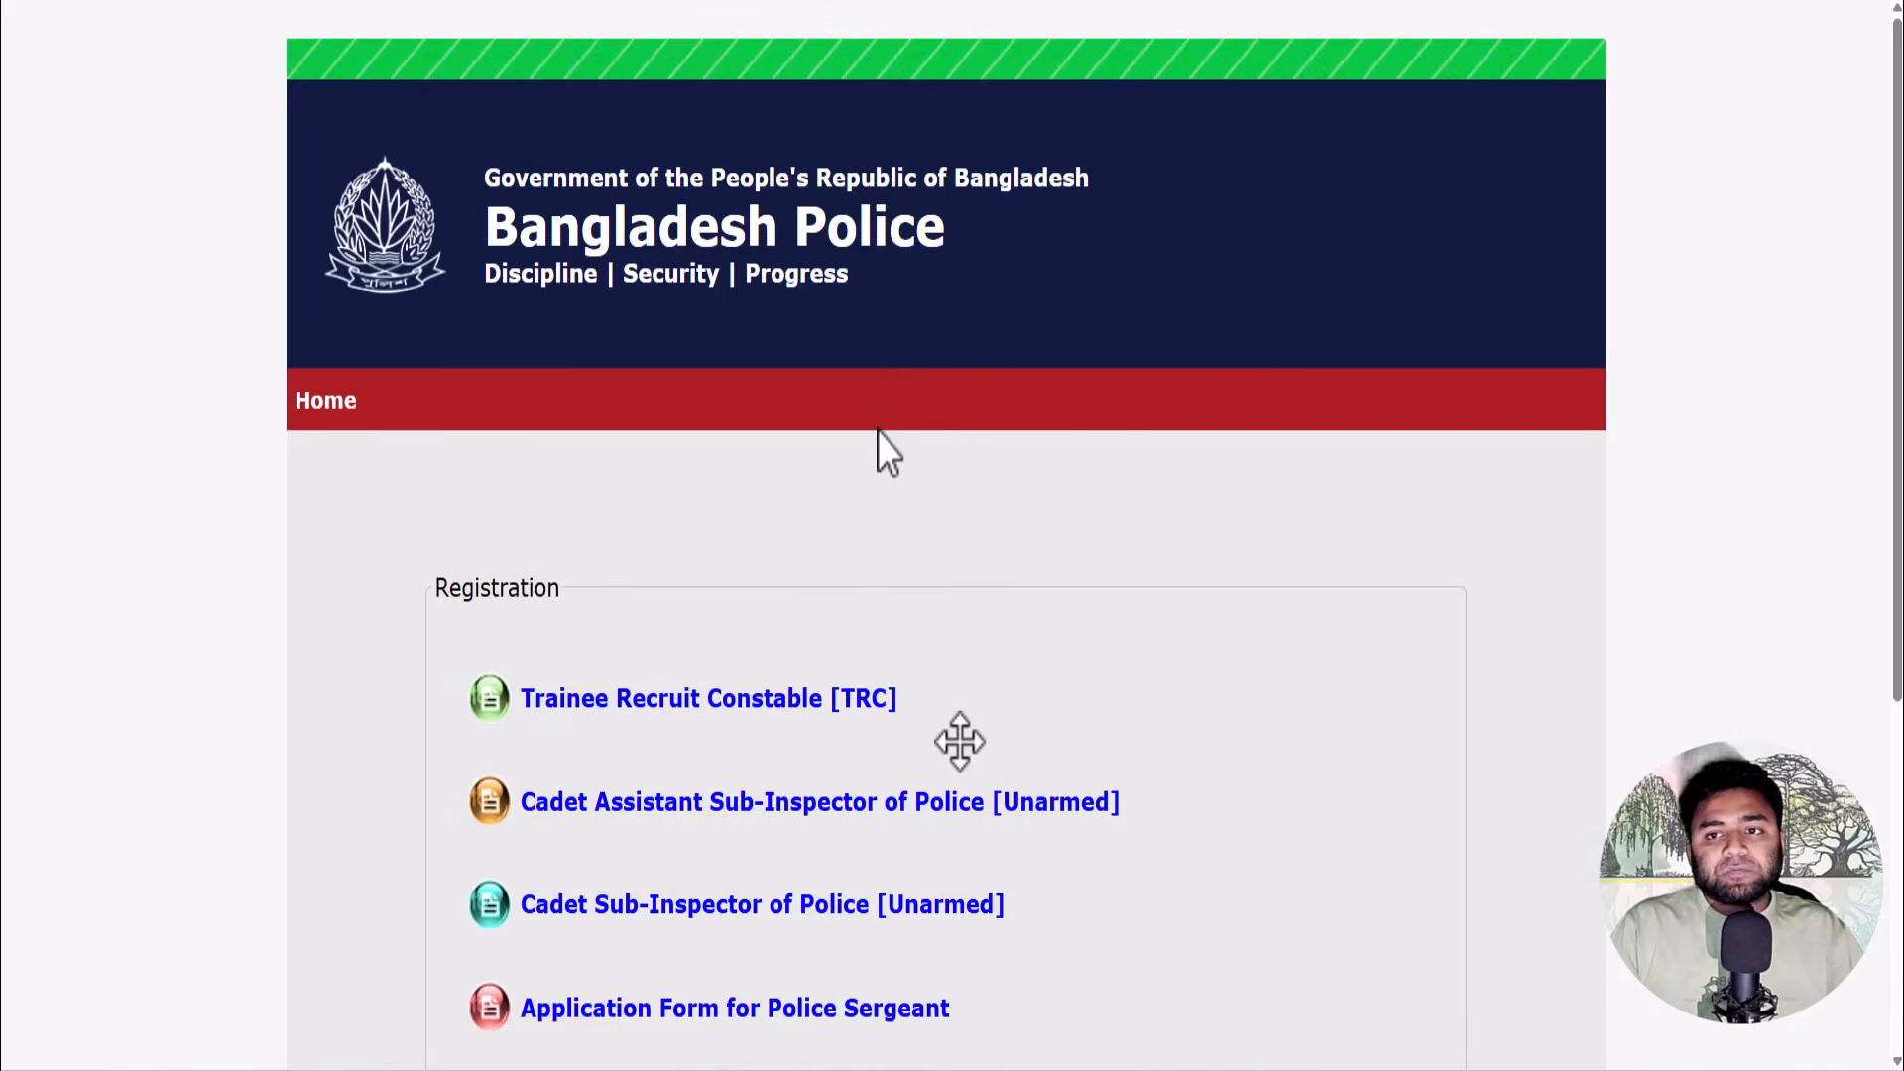
scroll(877, 432, "down", 1)
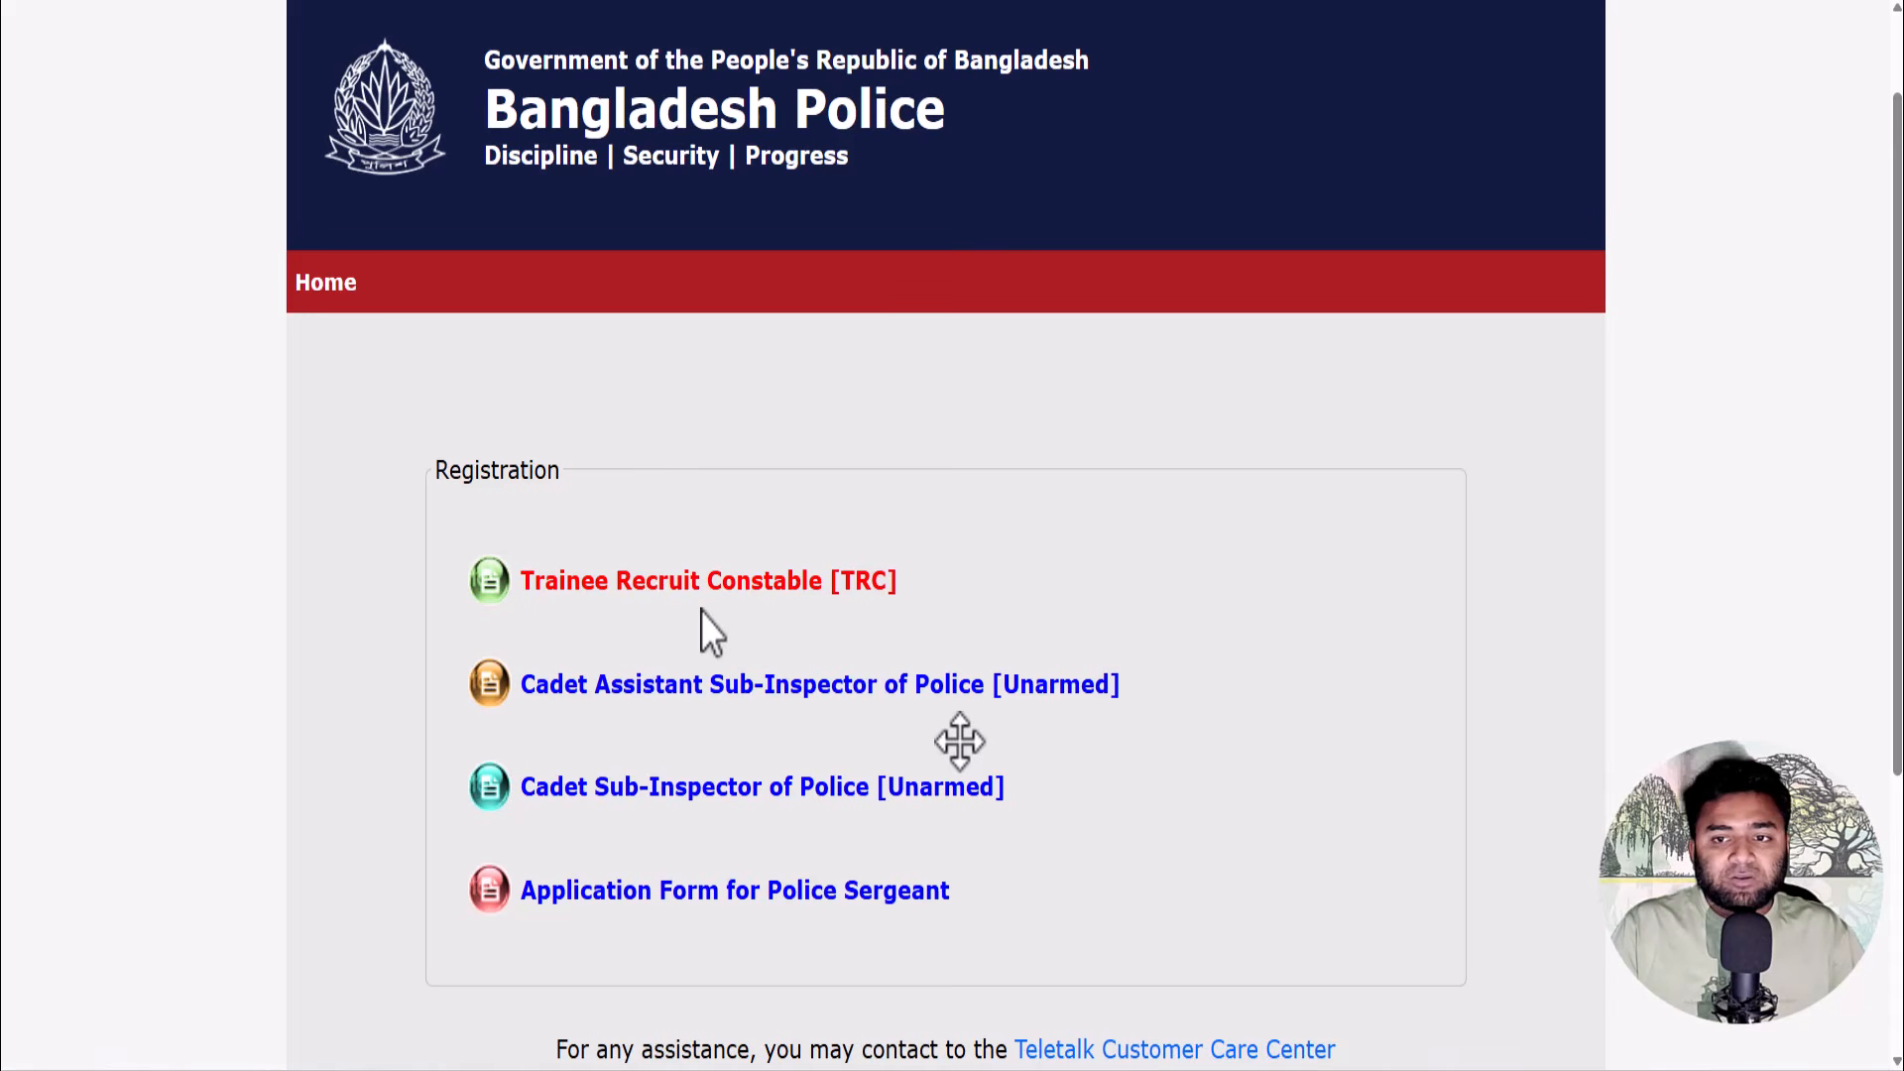
left_click(769, 685)
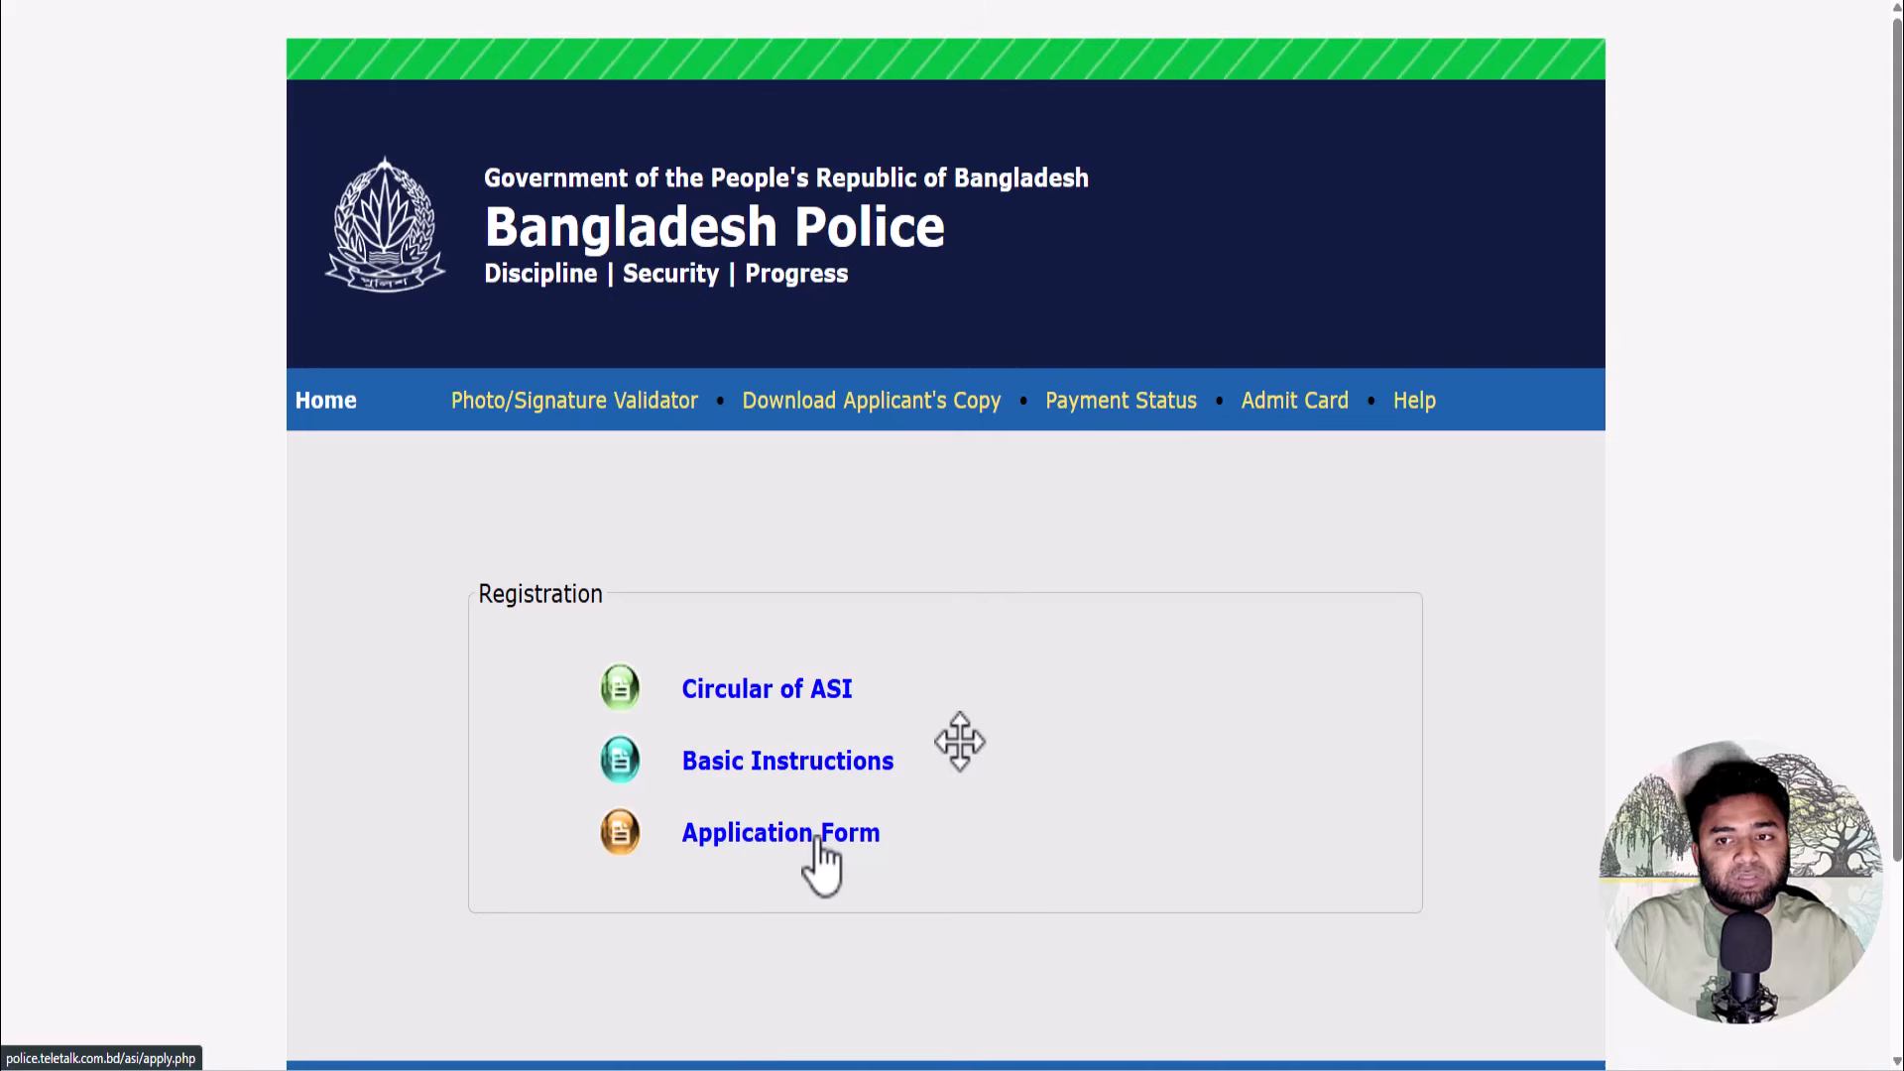
left_click(818, 839)
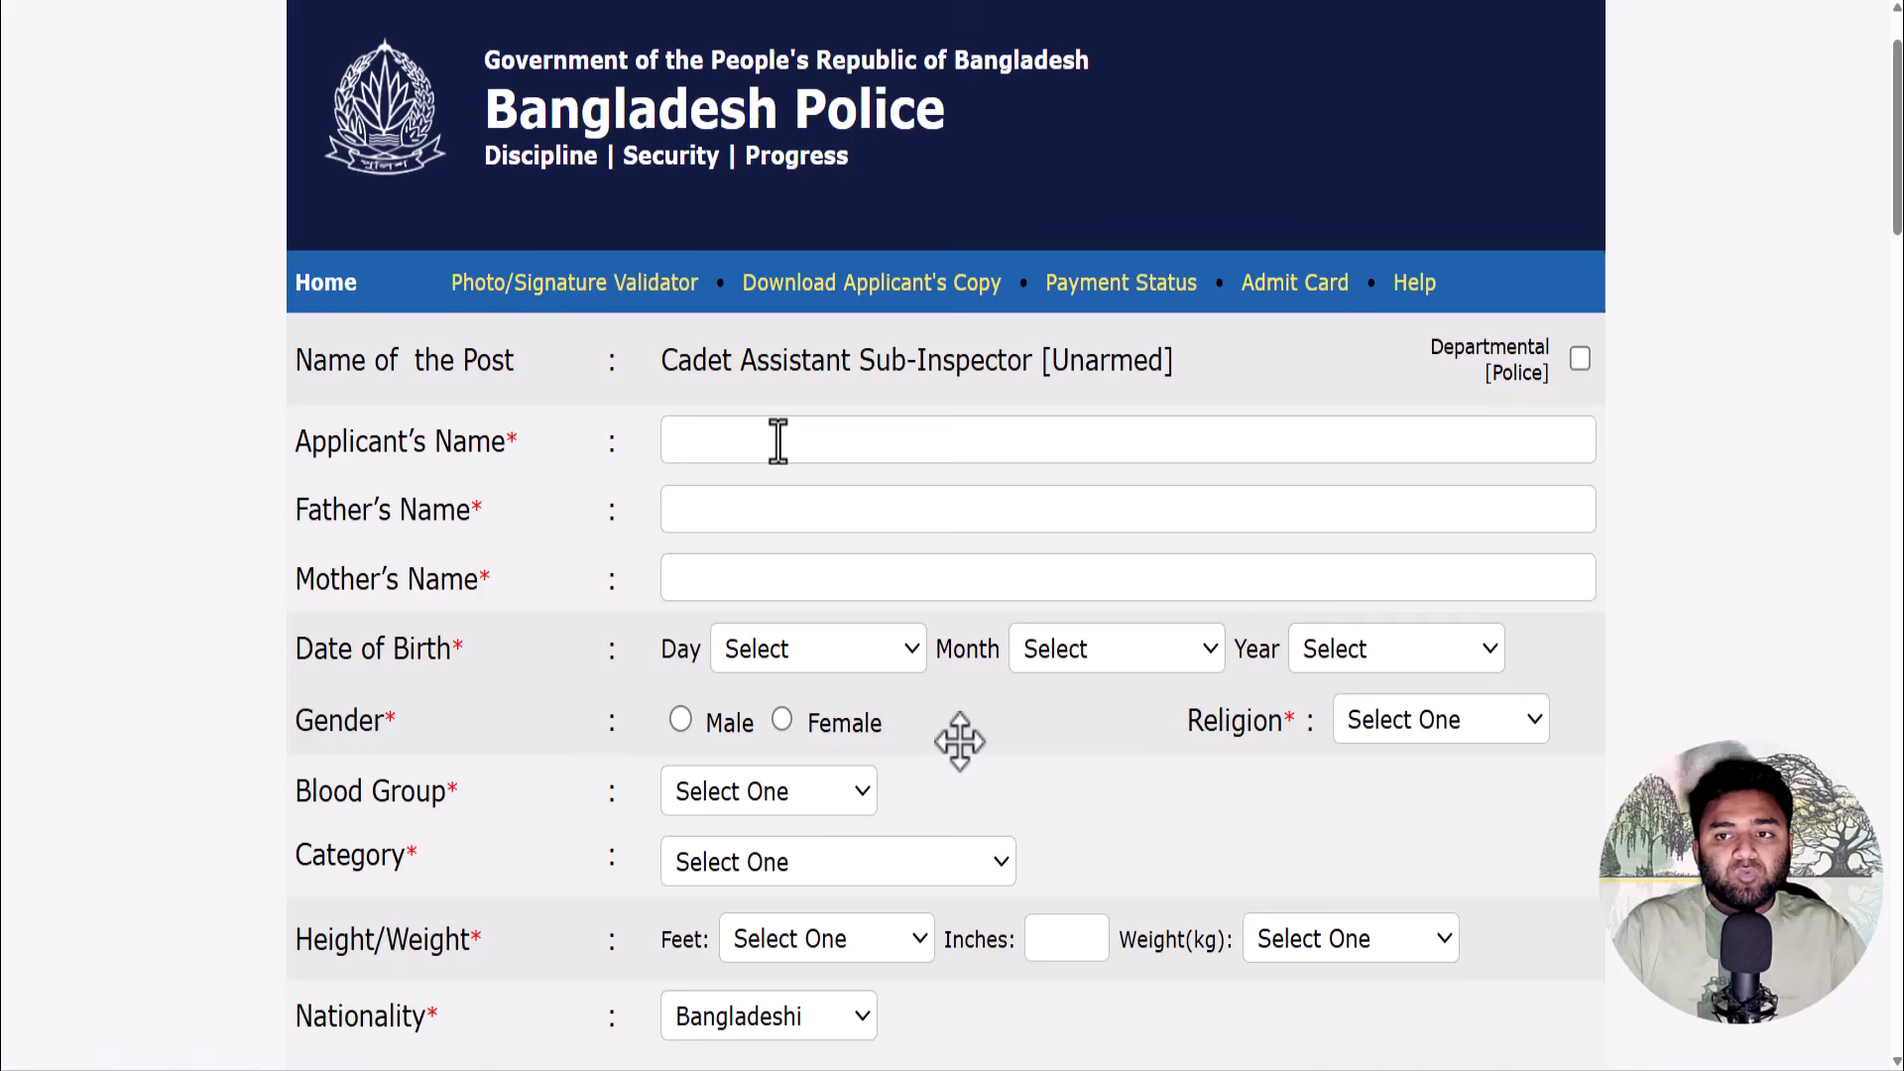
- Continue to the form and fill the applicant's, father's and mother's names from saved suggestions
left_click(776, 439)
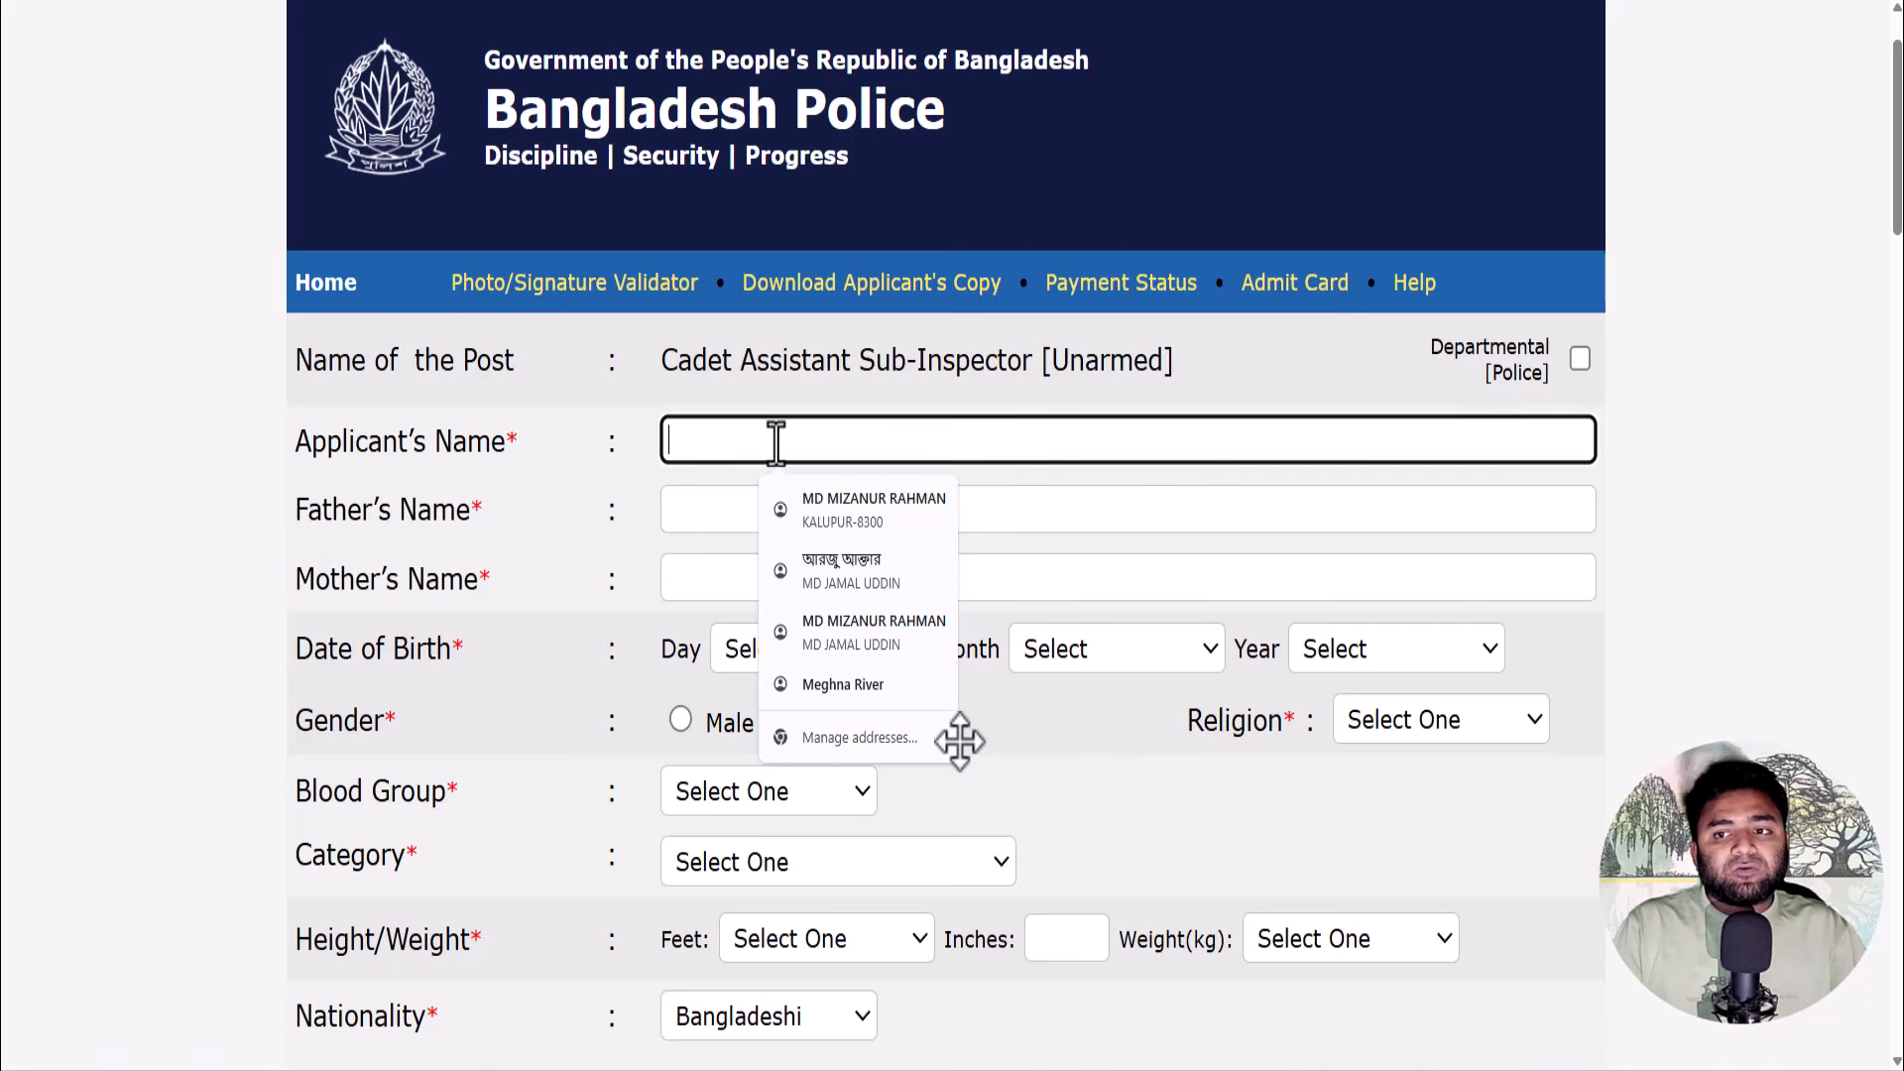
type("A")
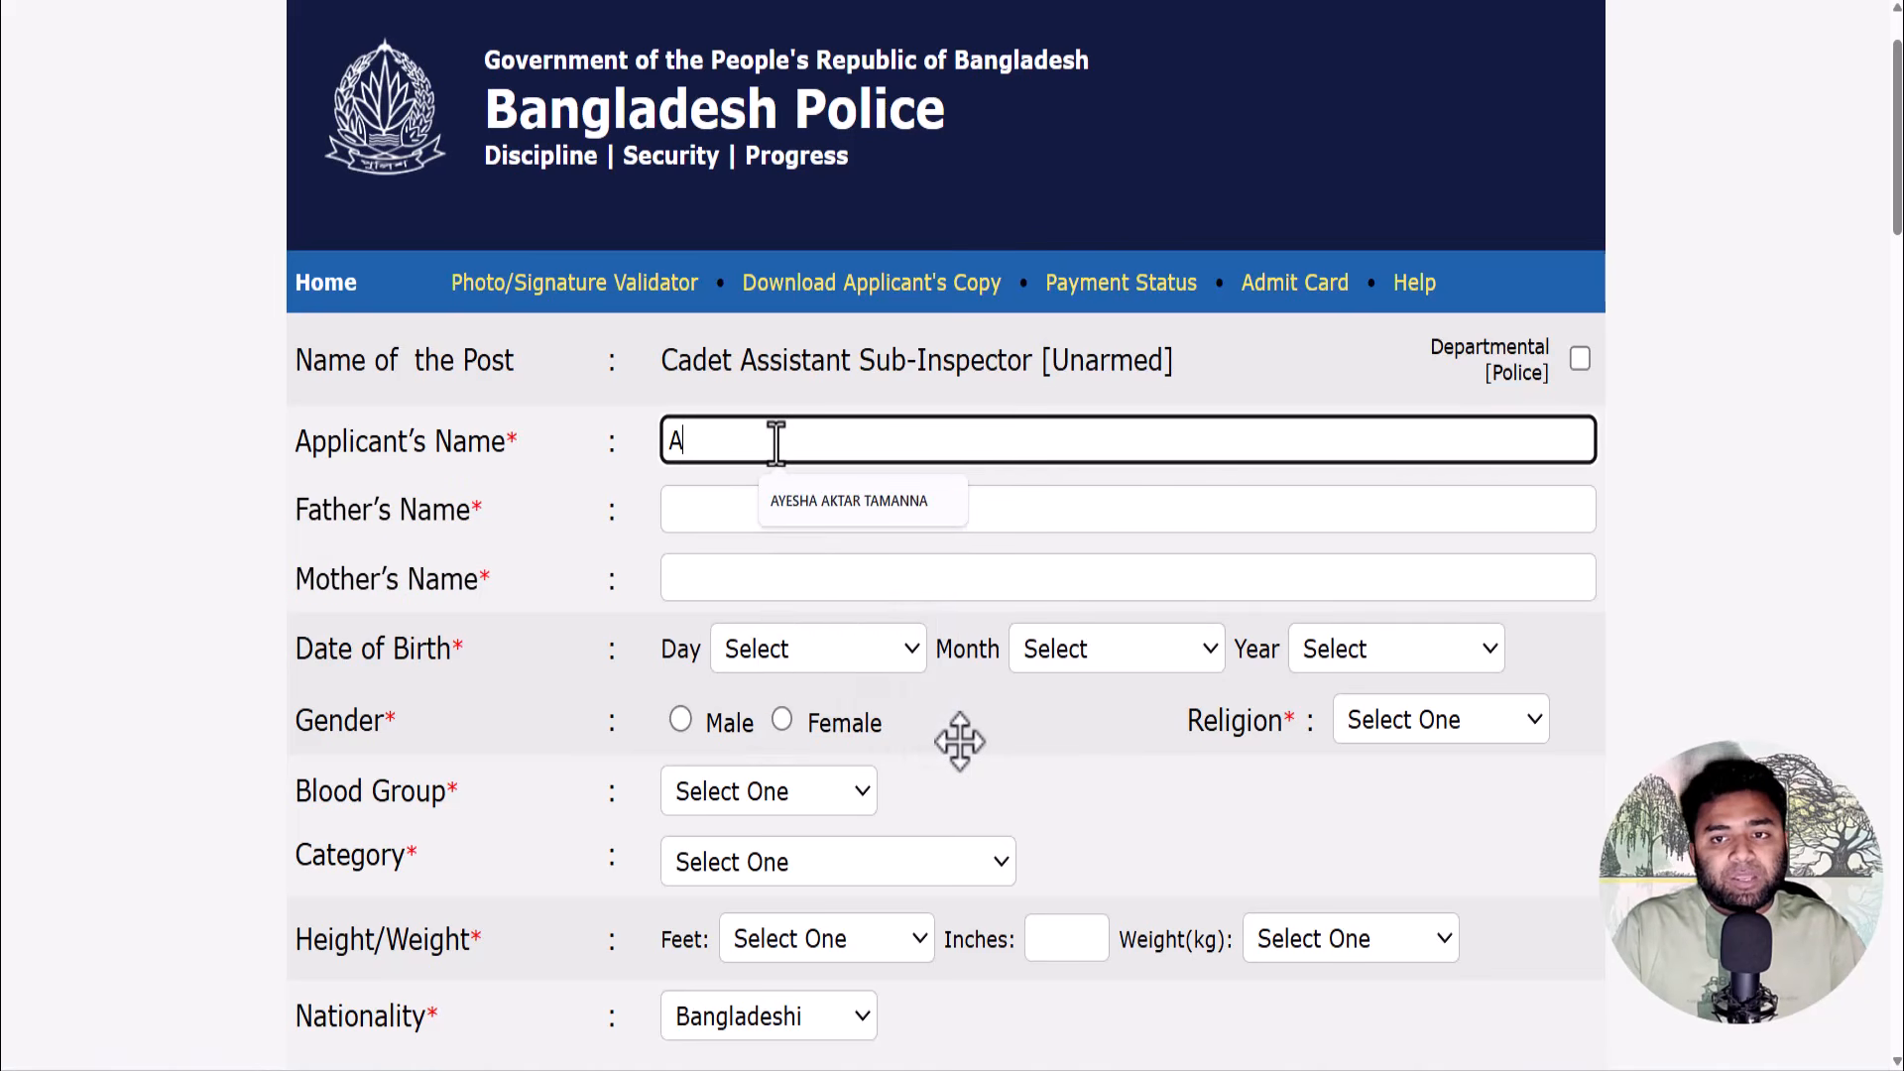
left_click(818, 499)
left_click(768, 510)
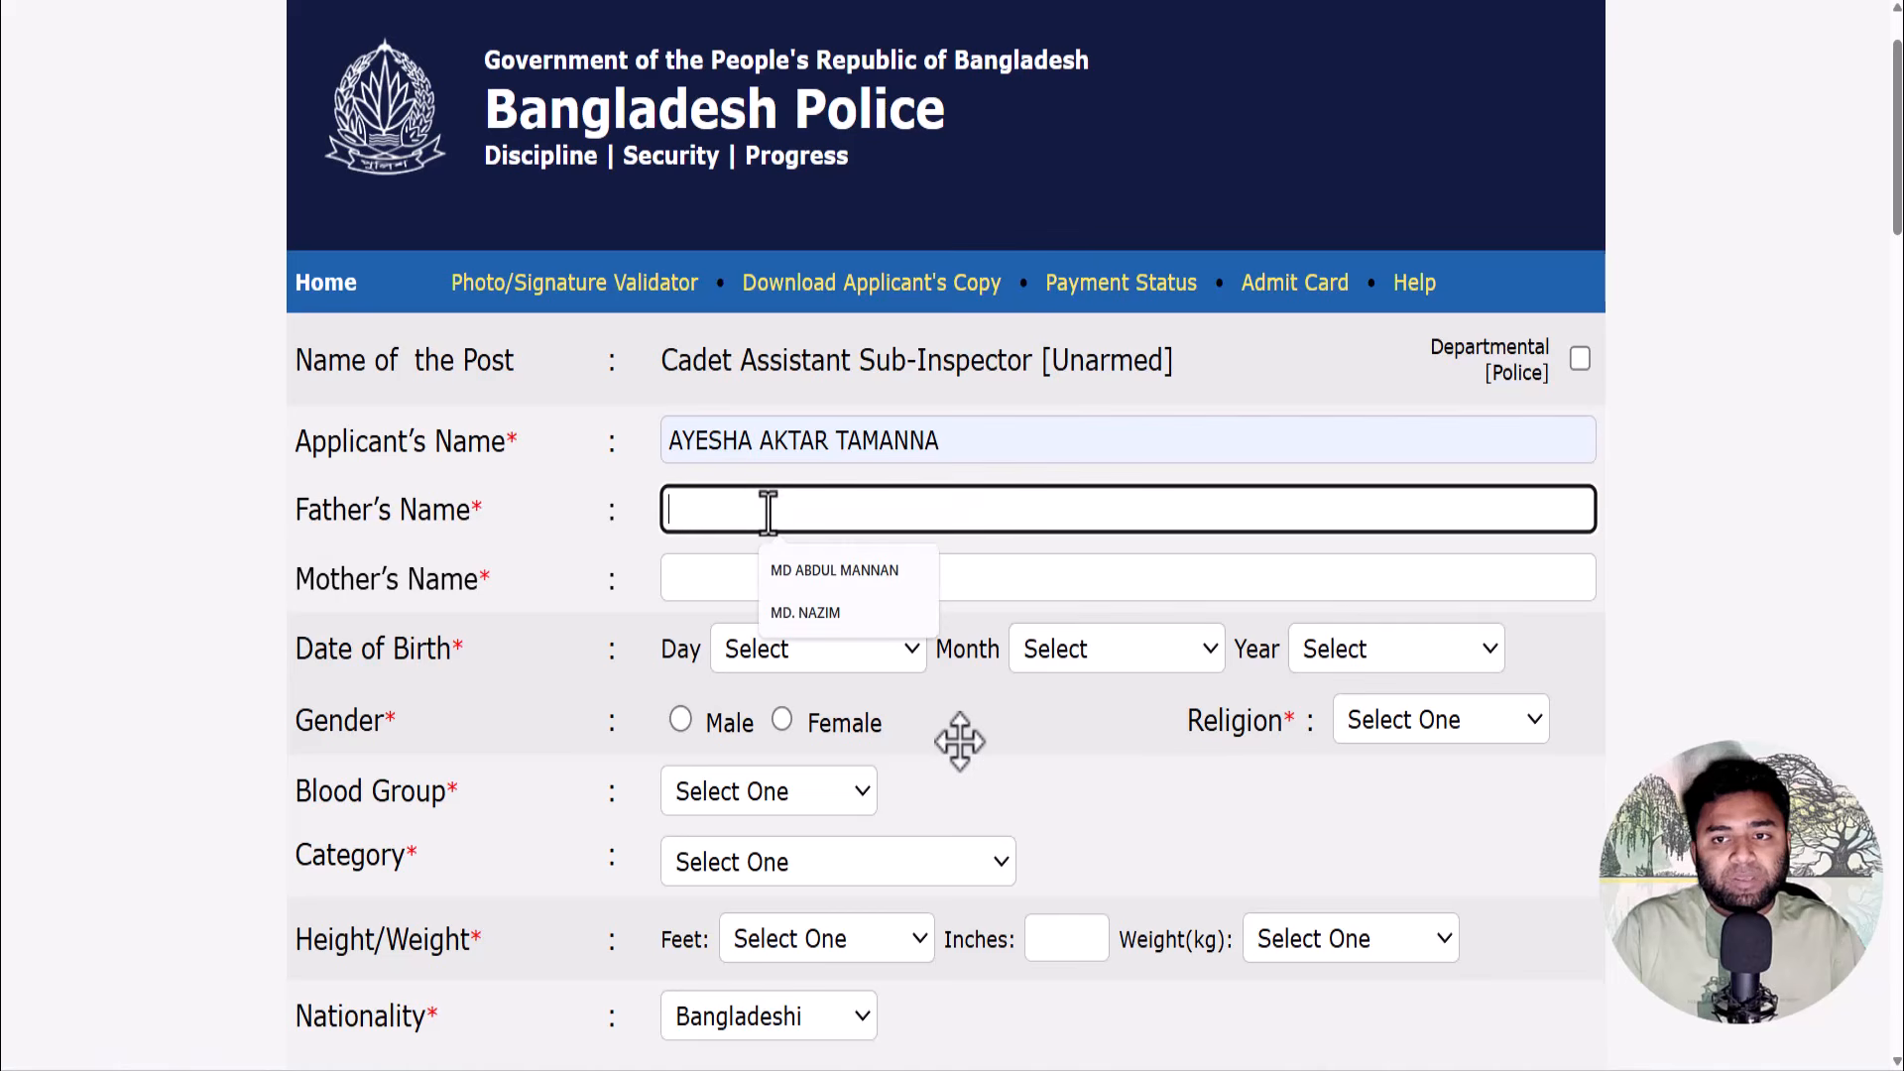
left_click(793, 611)
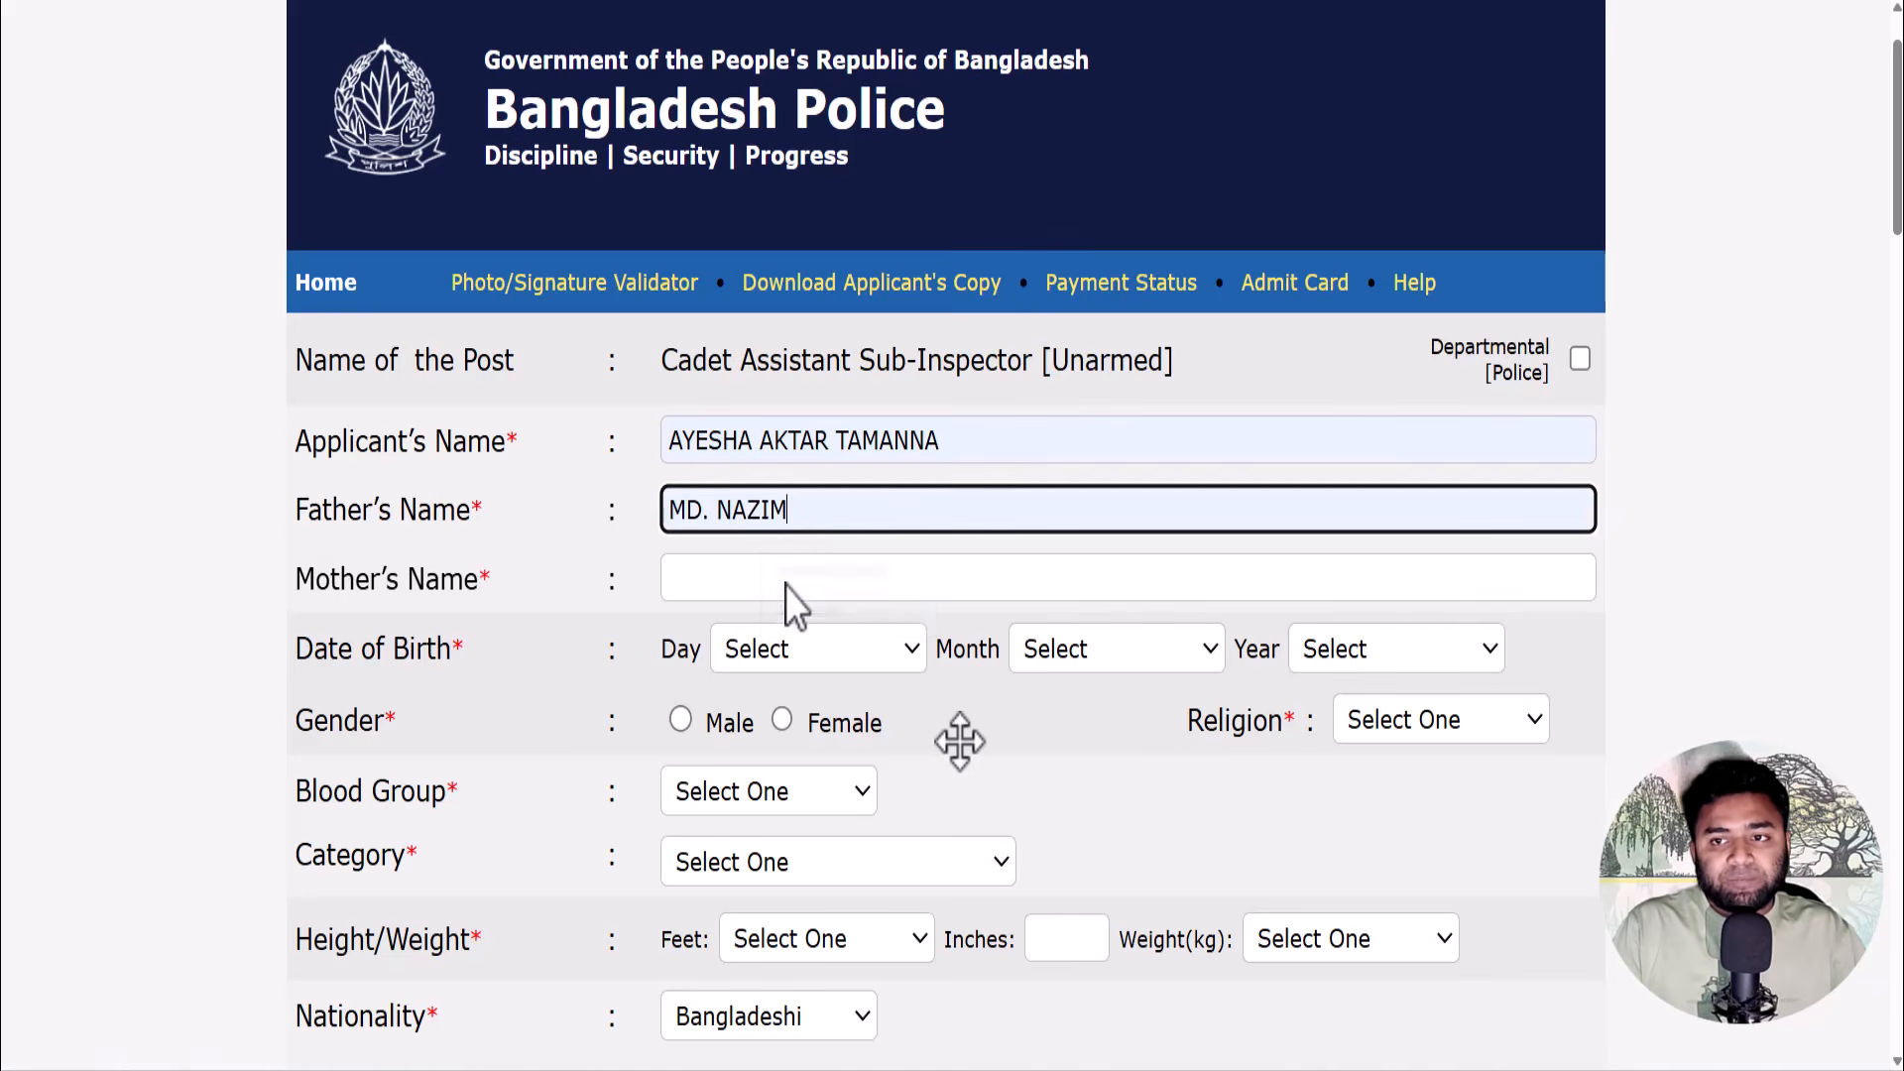
left_click(770, 578)
left_click(789, 682)
scroll(1071, 658, "down", 1)
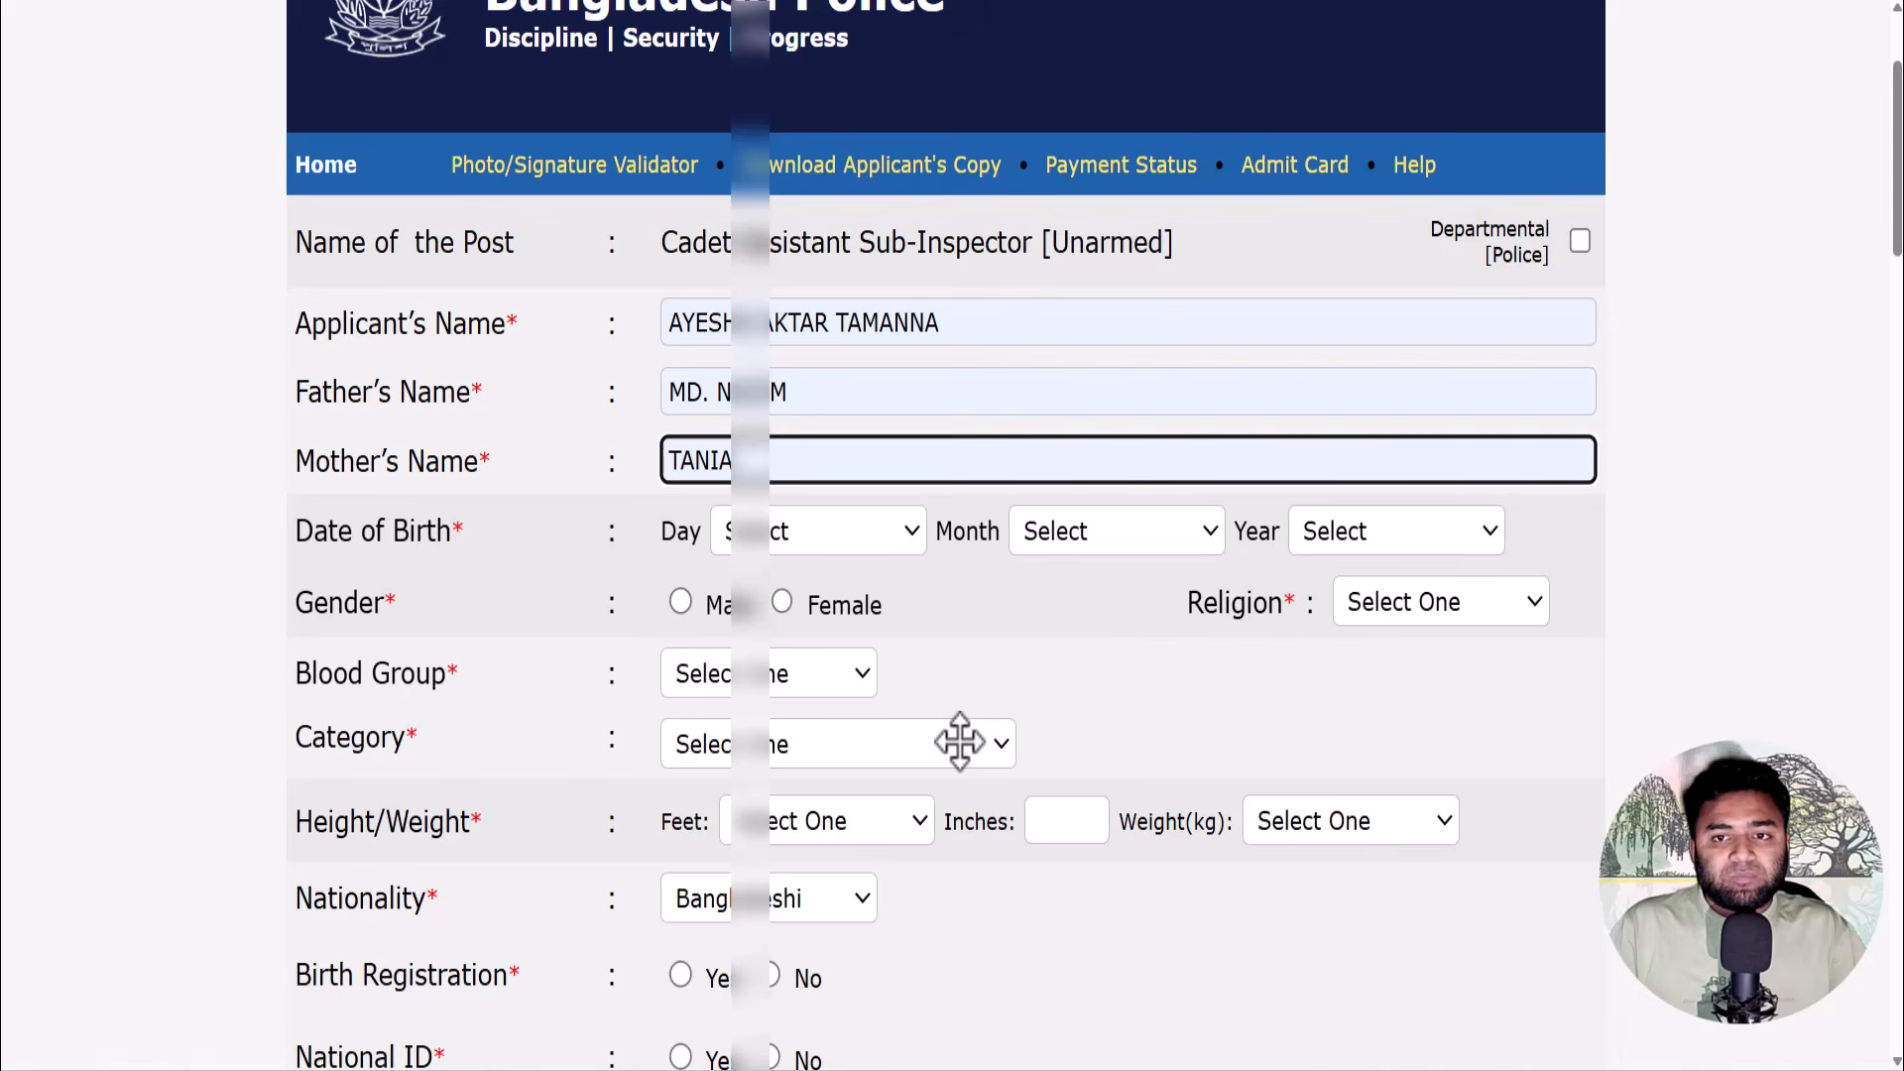
- Set the birth date to August 2005, gender Female and religion Islam
left_click(1115, 530)
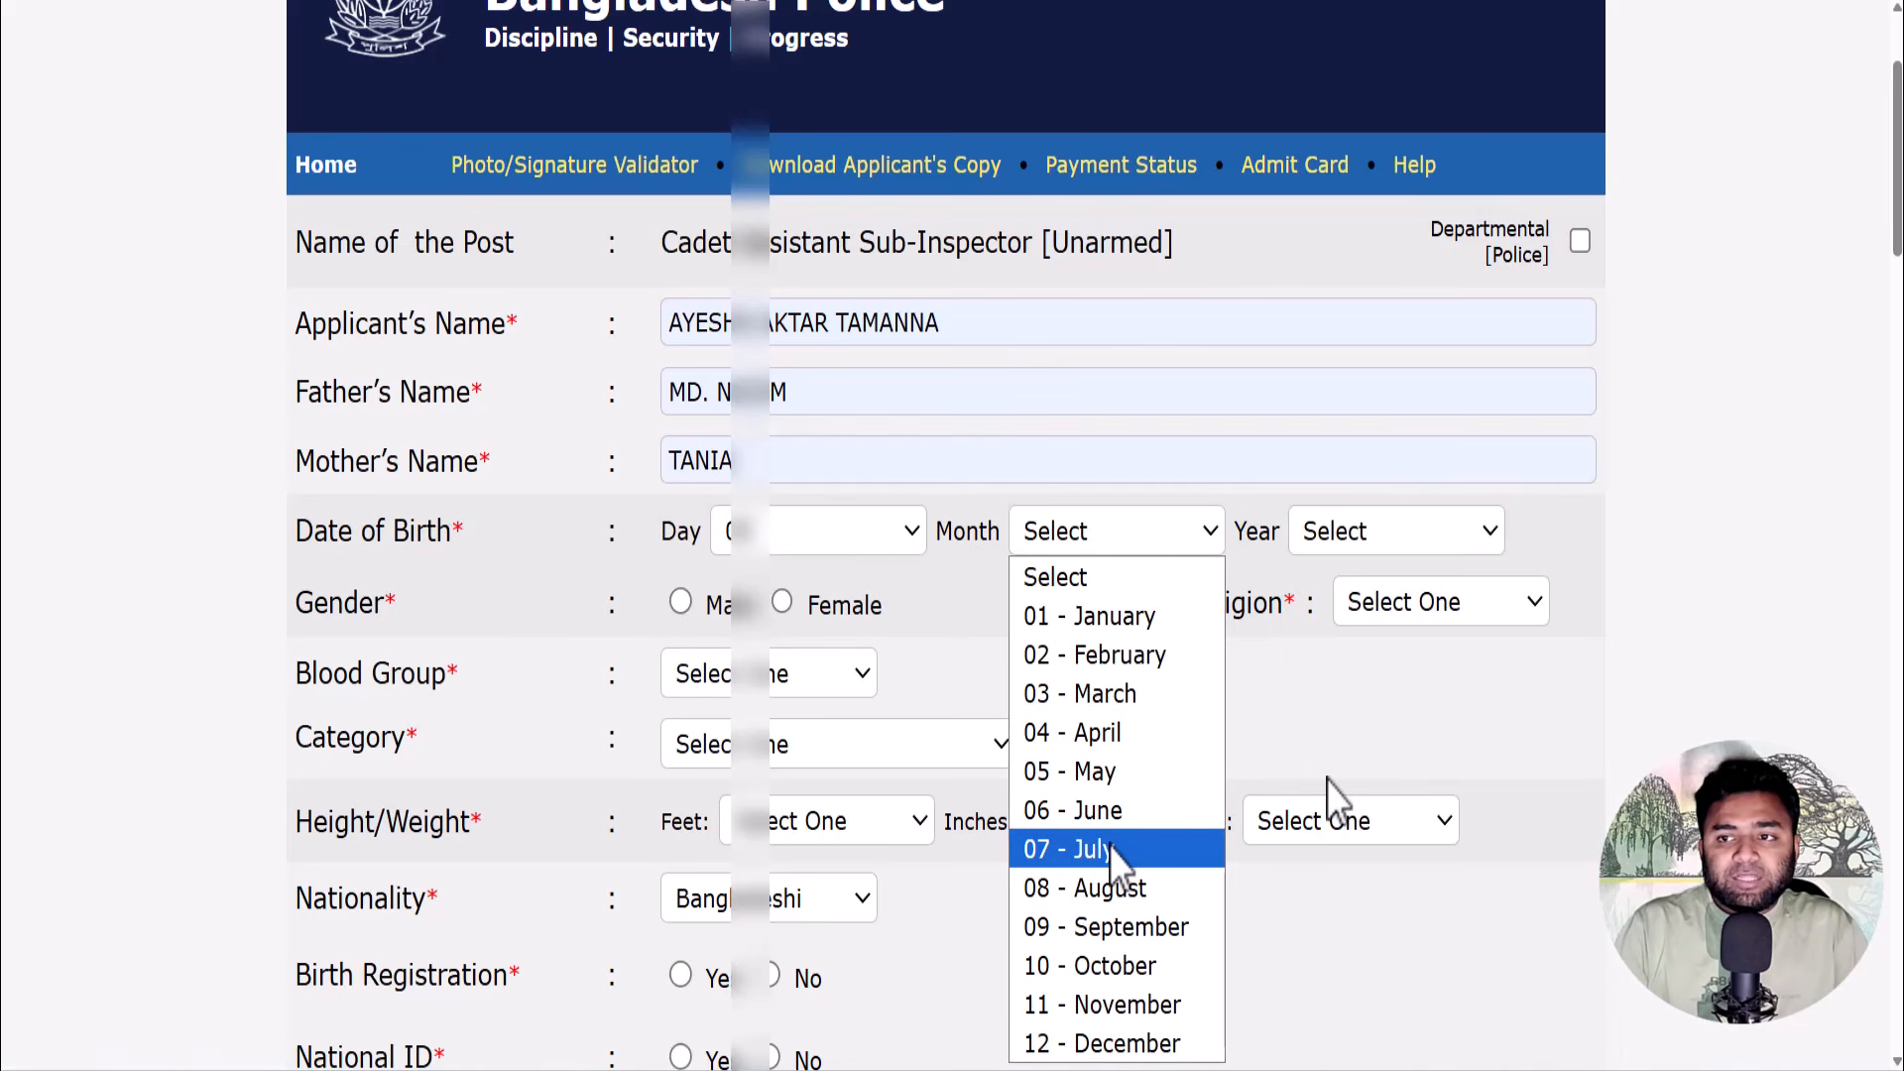
left_click(1108, 886)
left_click(1338, 535)
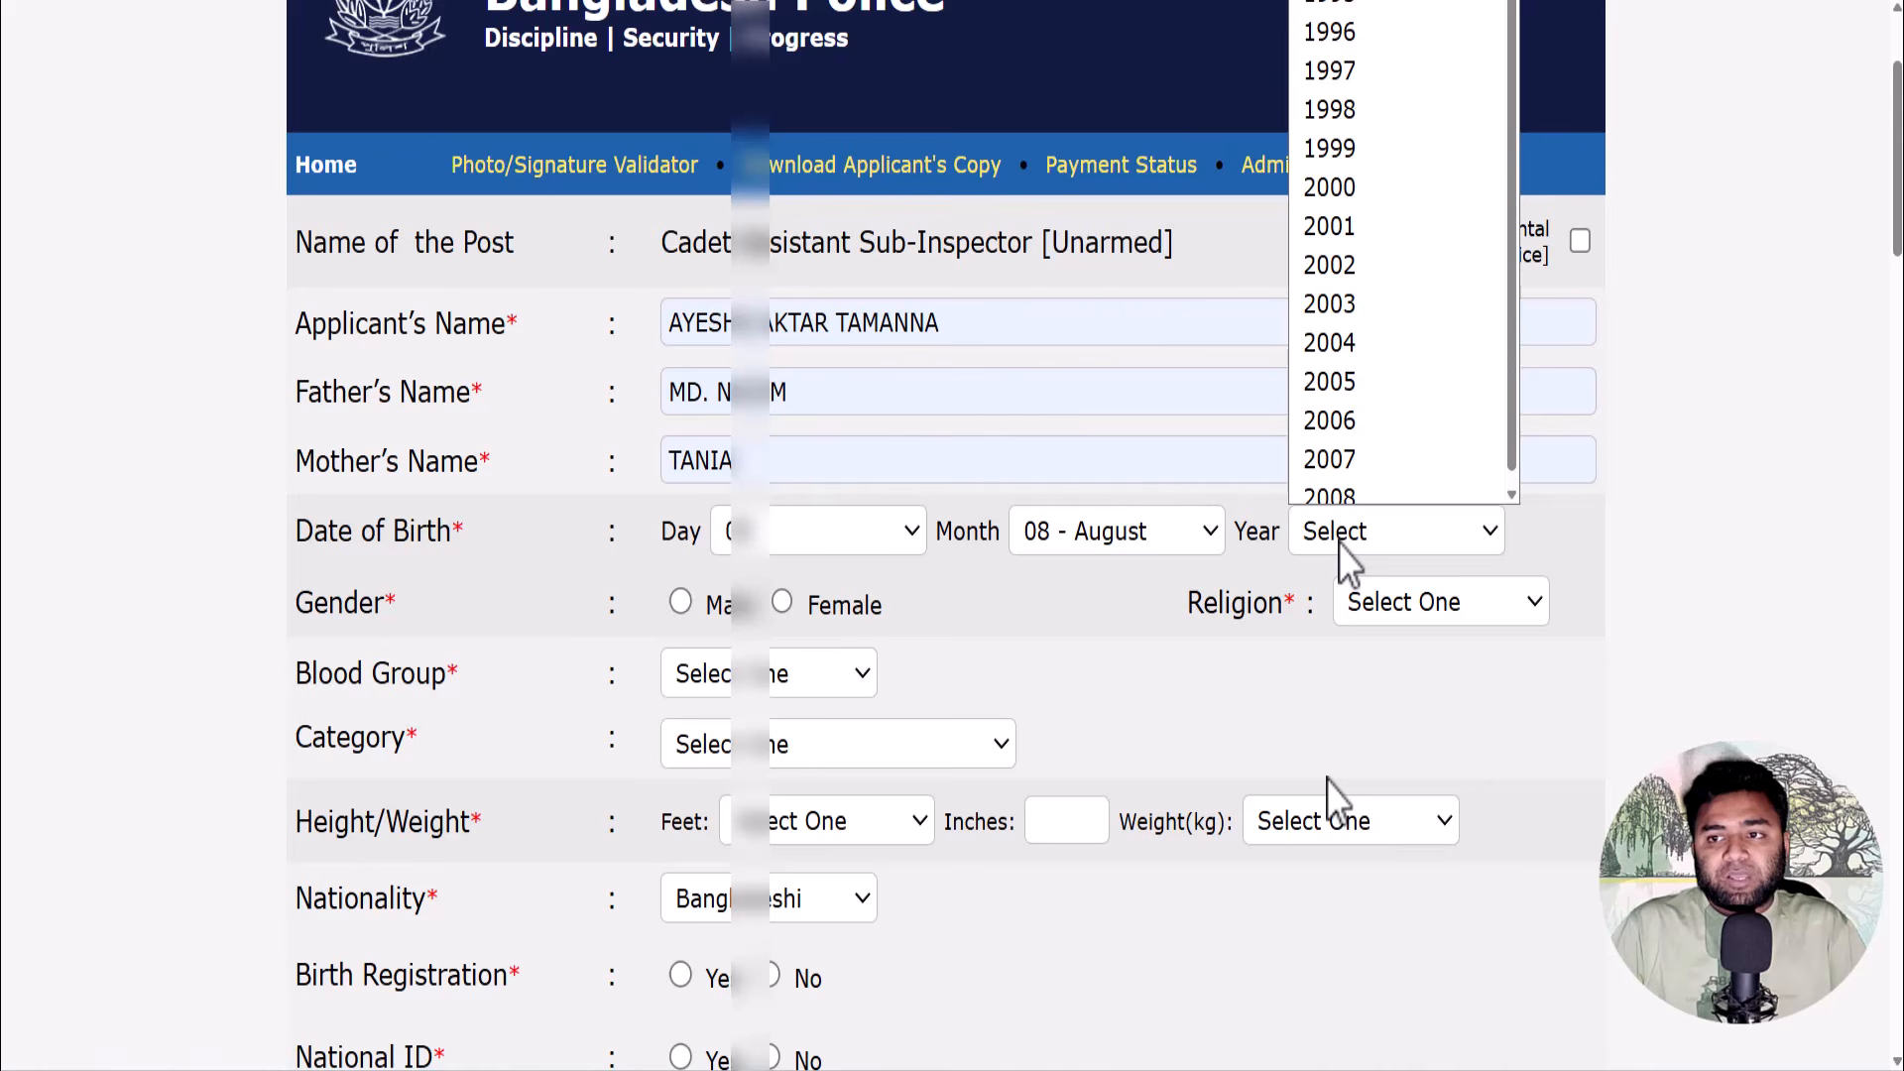
left_click(1334, 369)
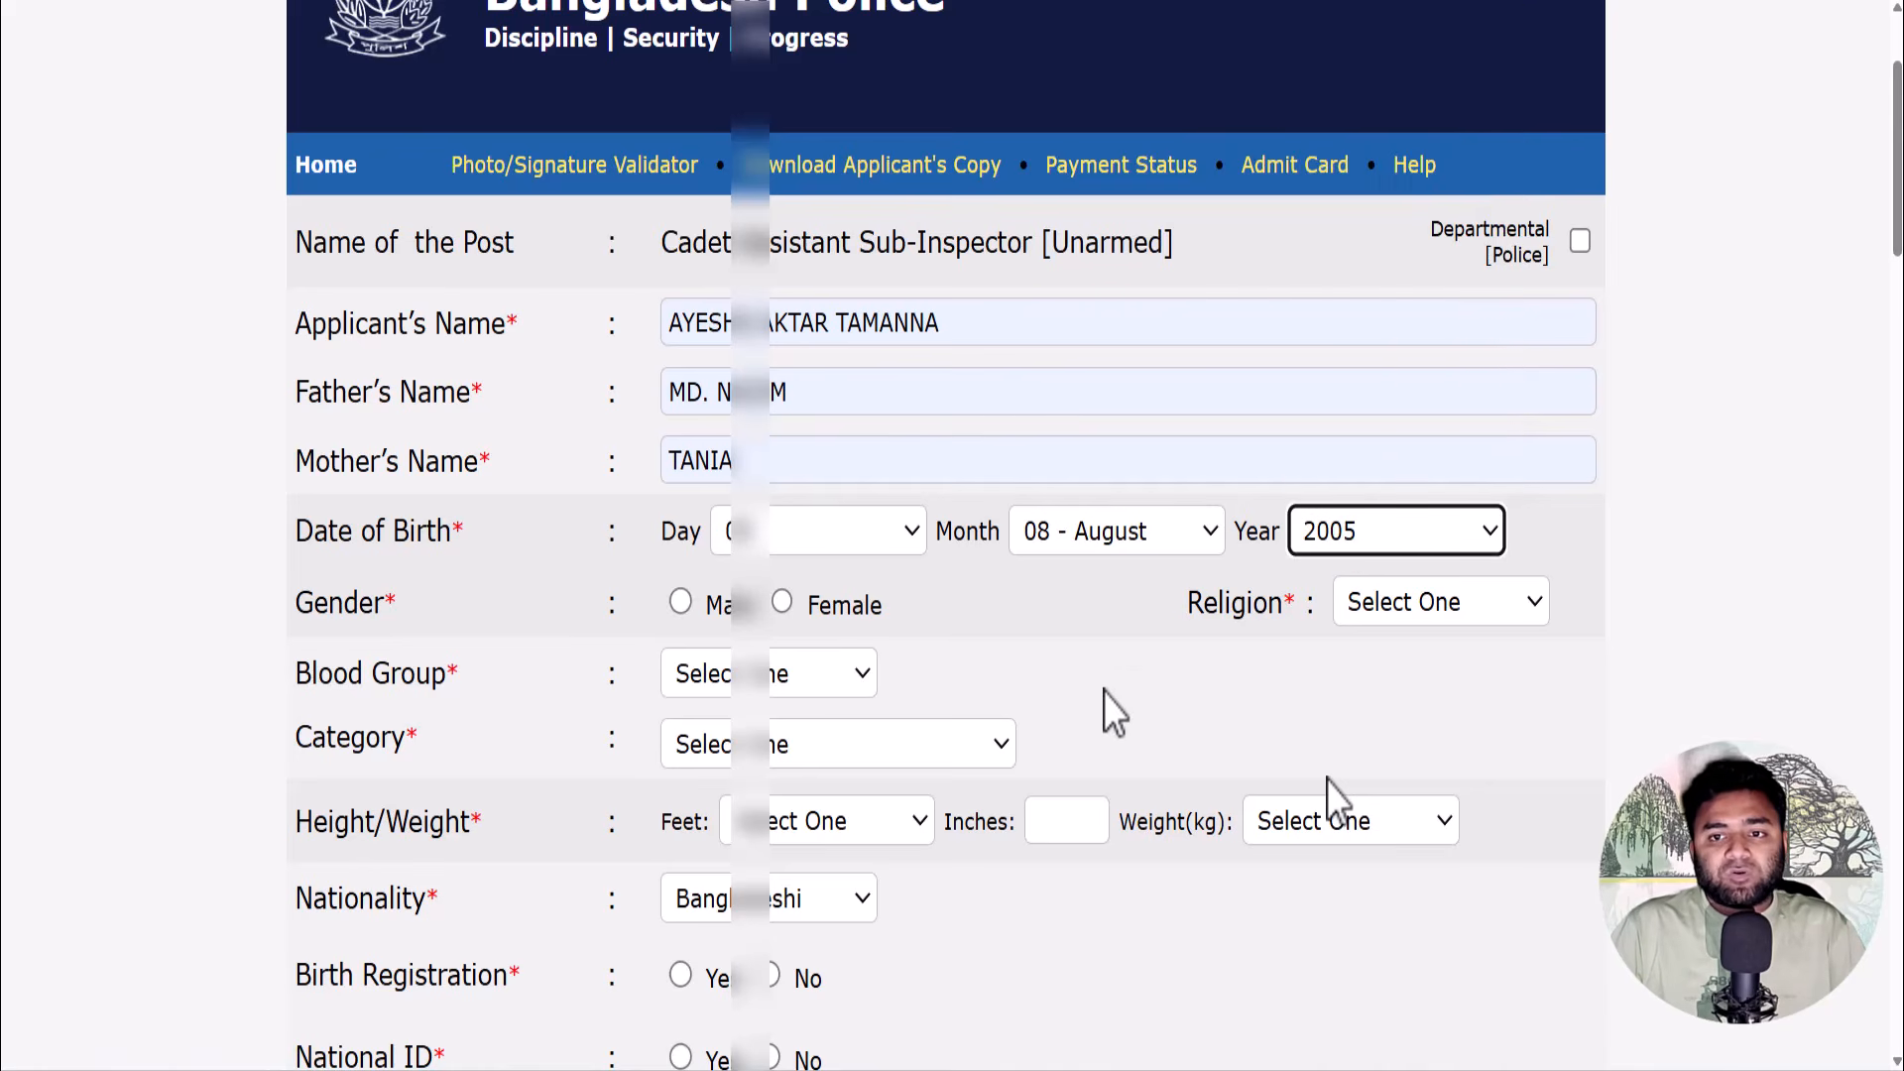
left_click(781, 602)
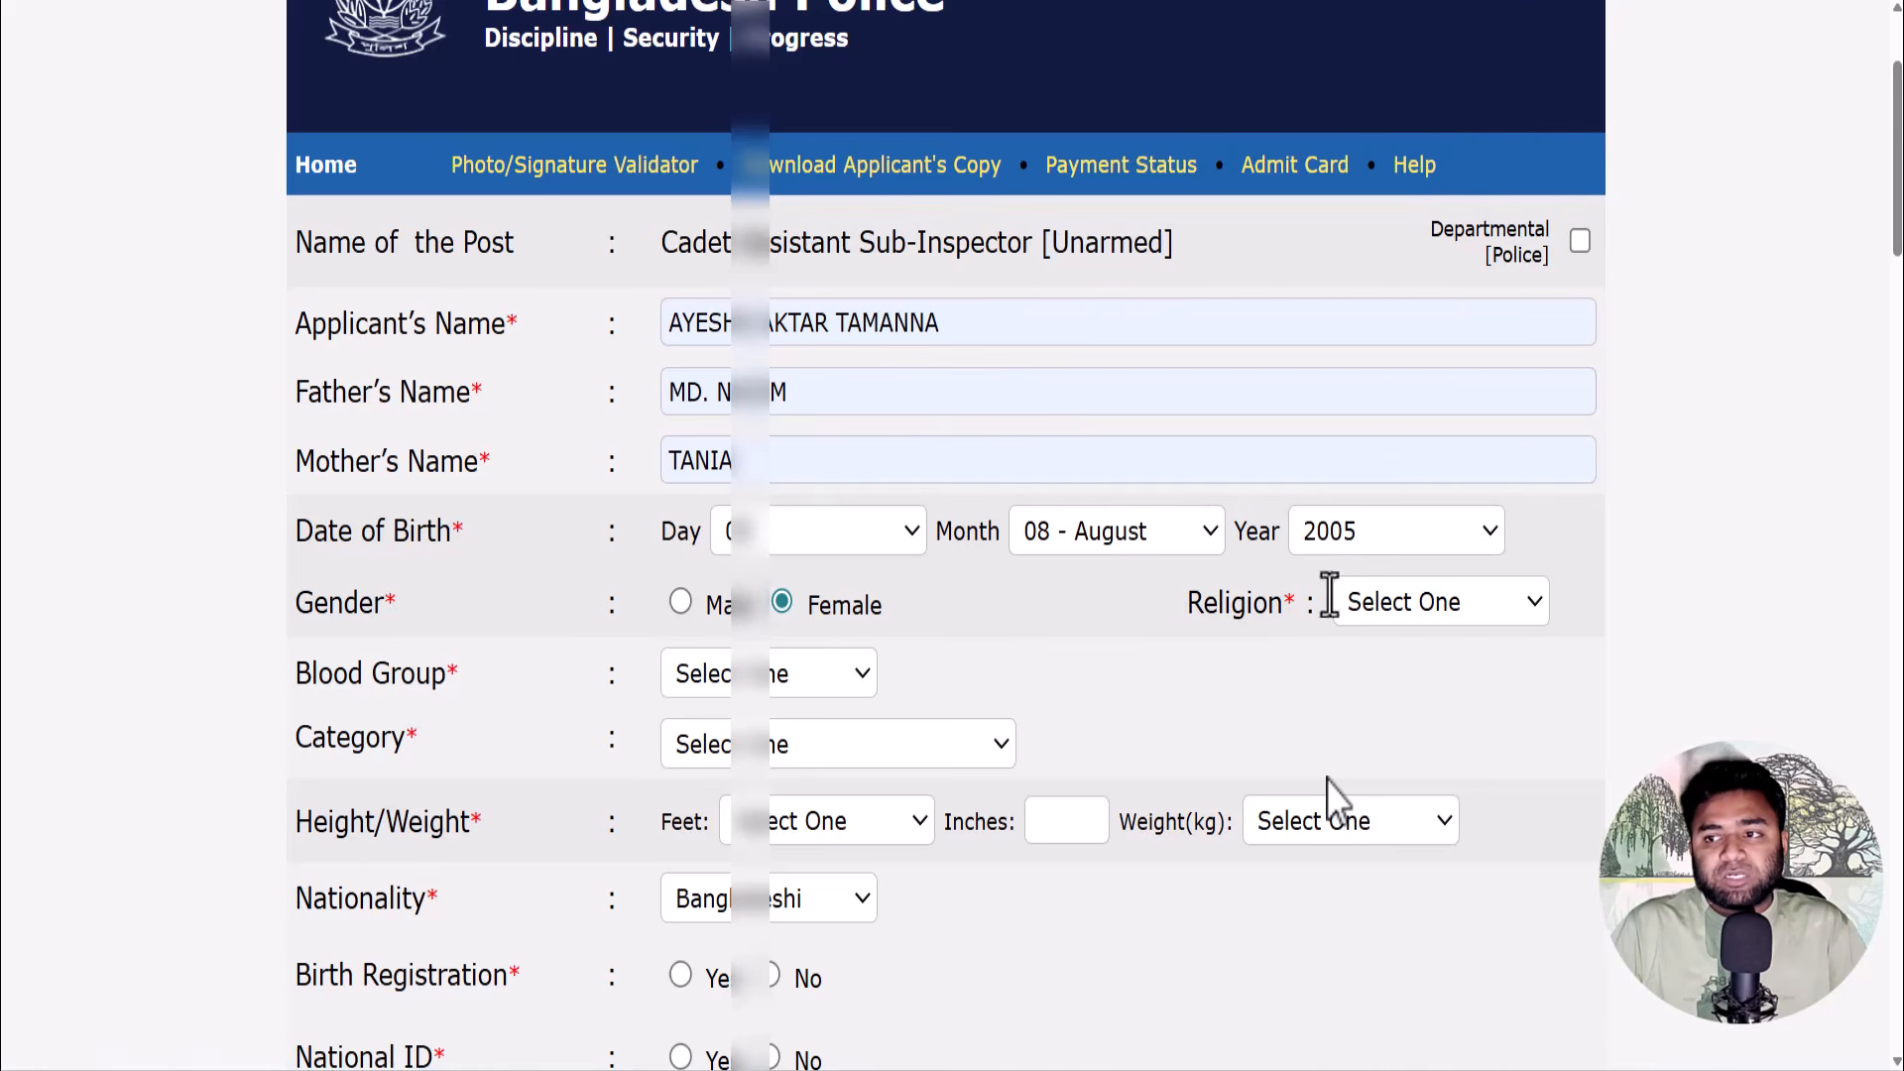
left_click(1390, 607)
left_click(1400, 686)
- Set blood group A+, category General, height 5 feet 4 inches and weight 52 kg
scroll(1400, 694, "down", 3)
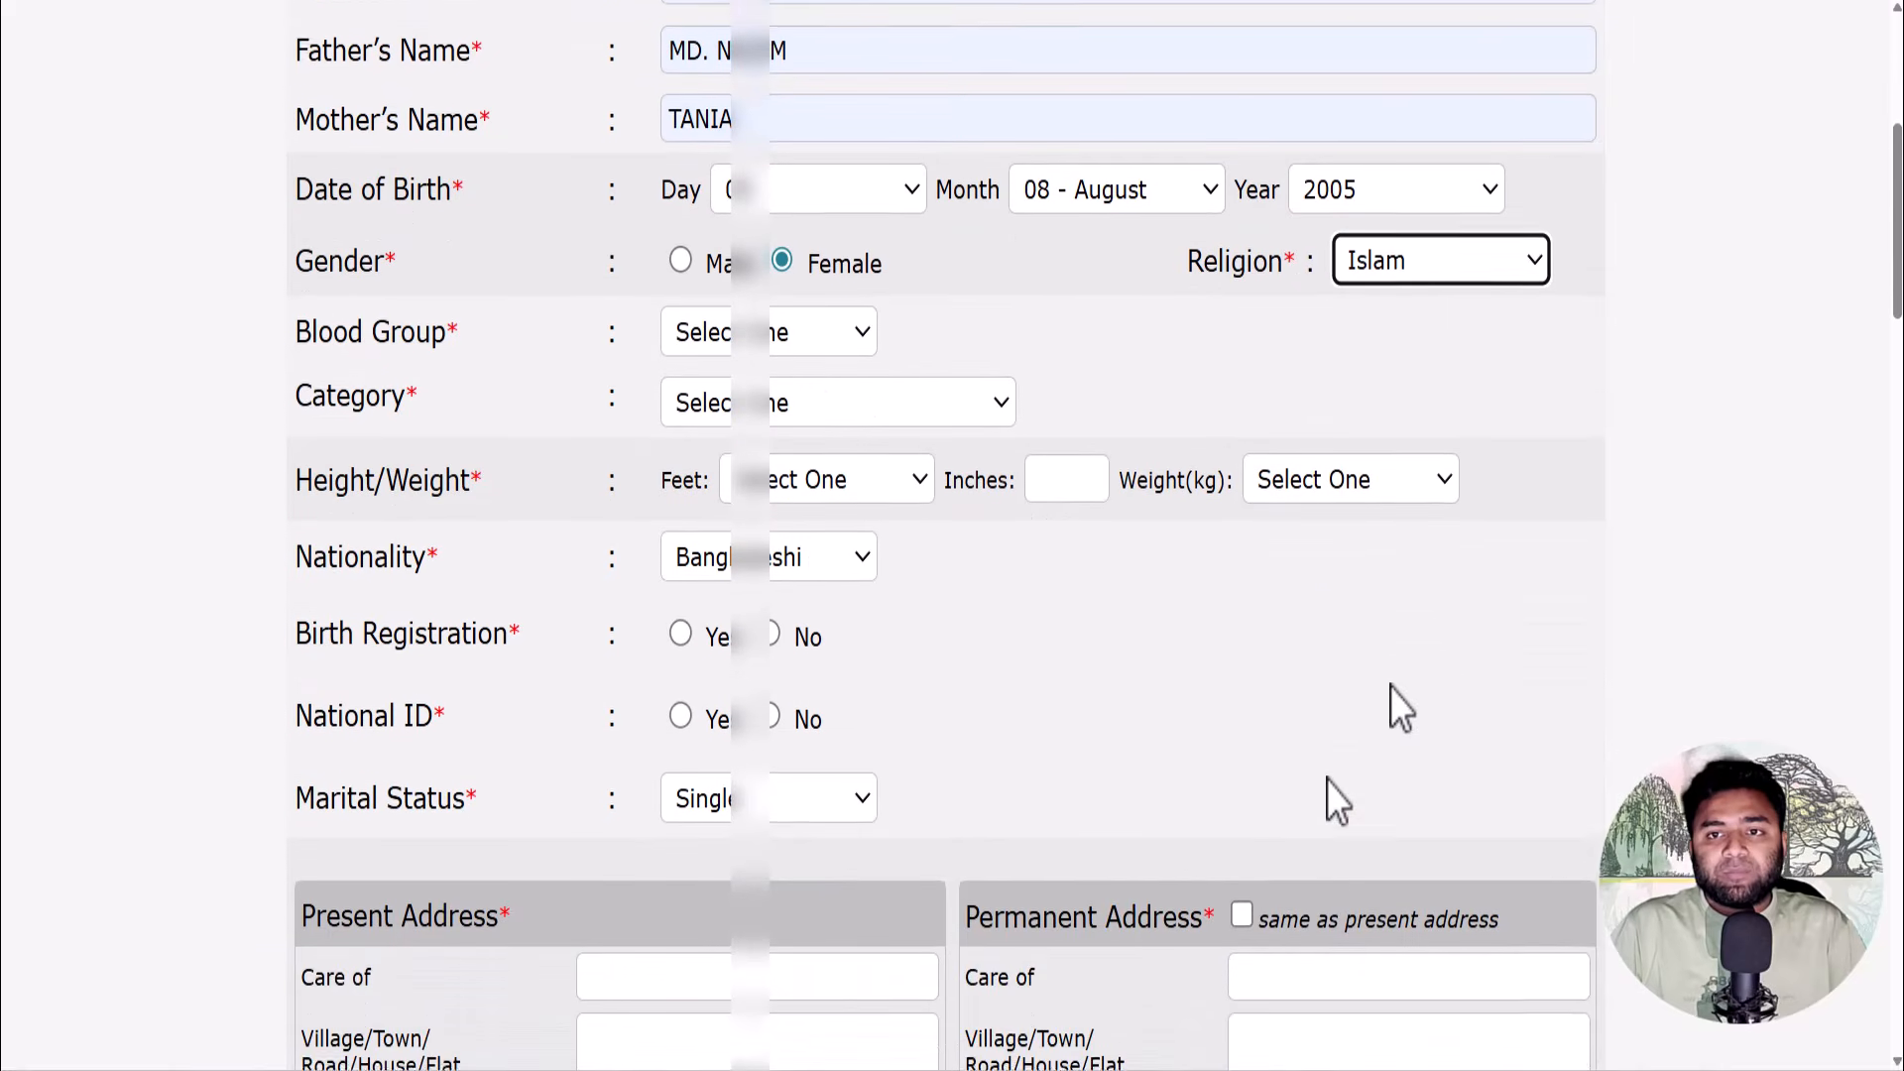
left_click(809, 333)
left_click(776, 405)
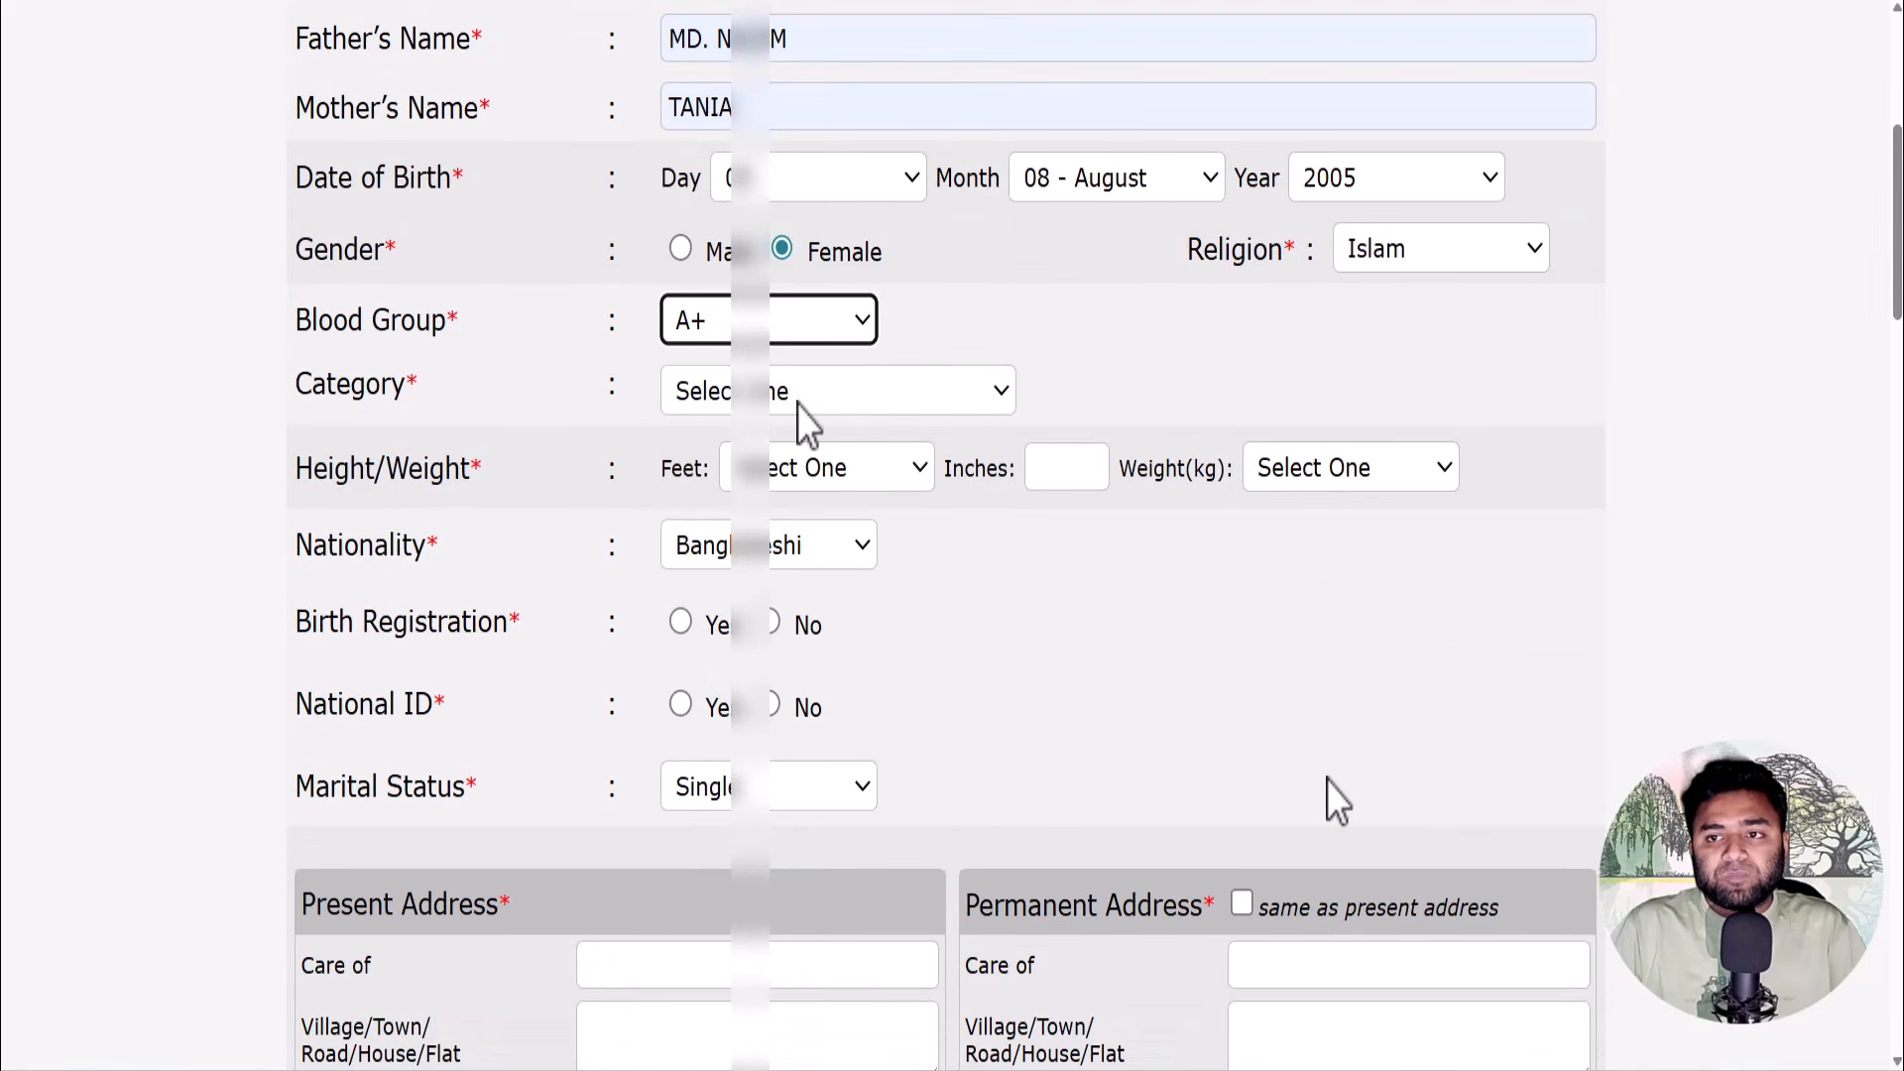
left_click(801, 401)
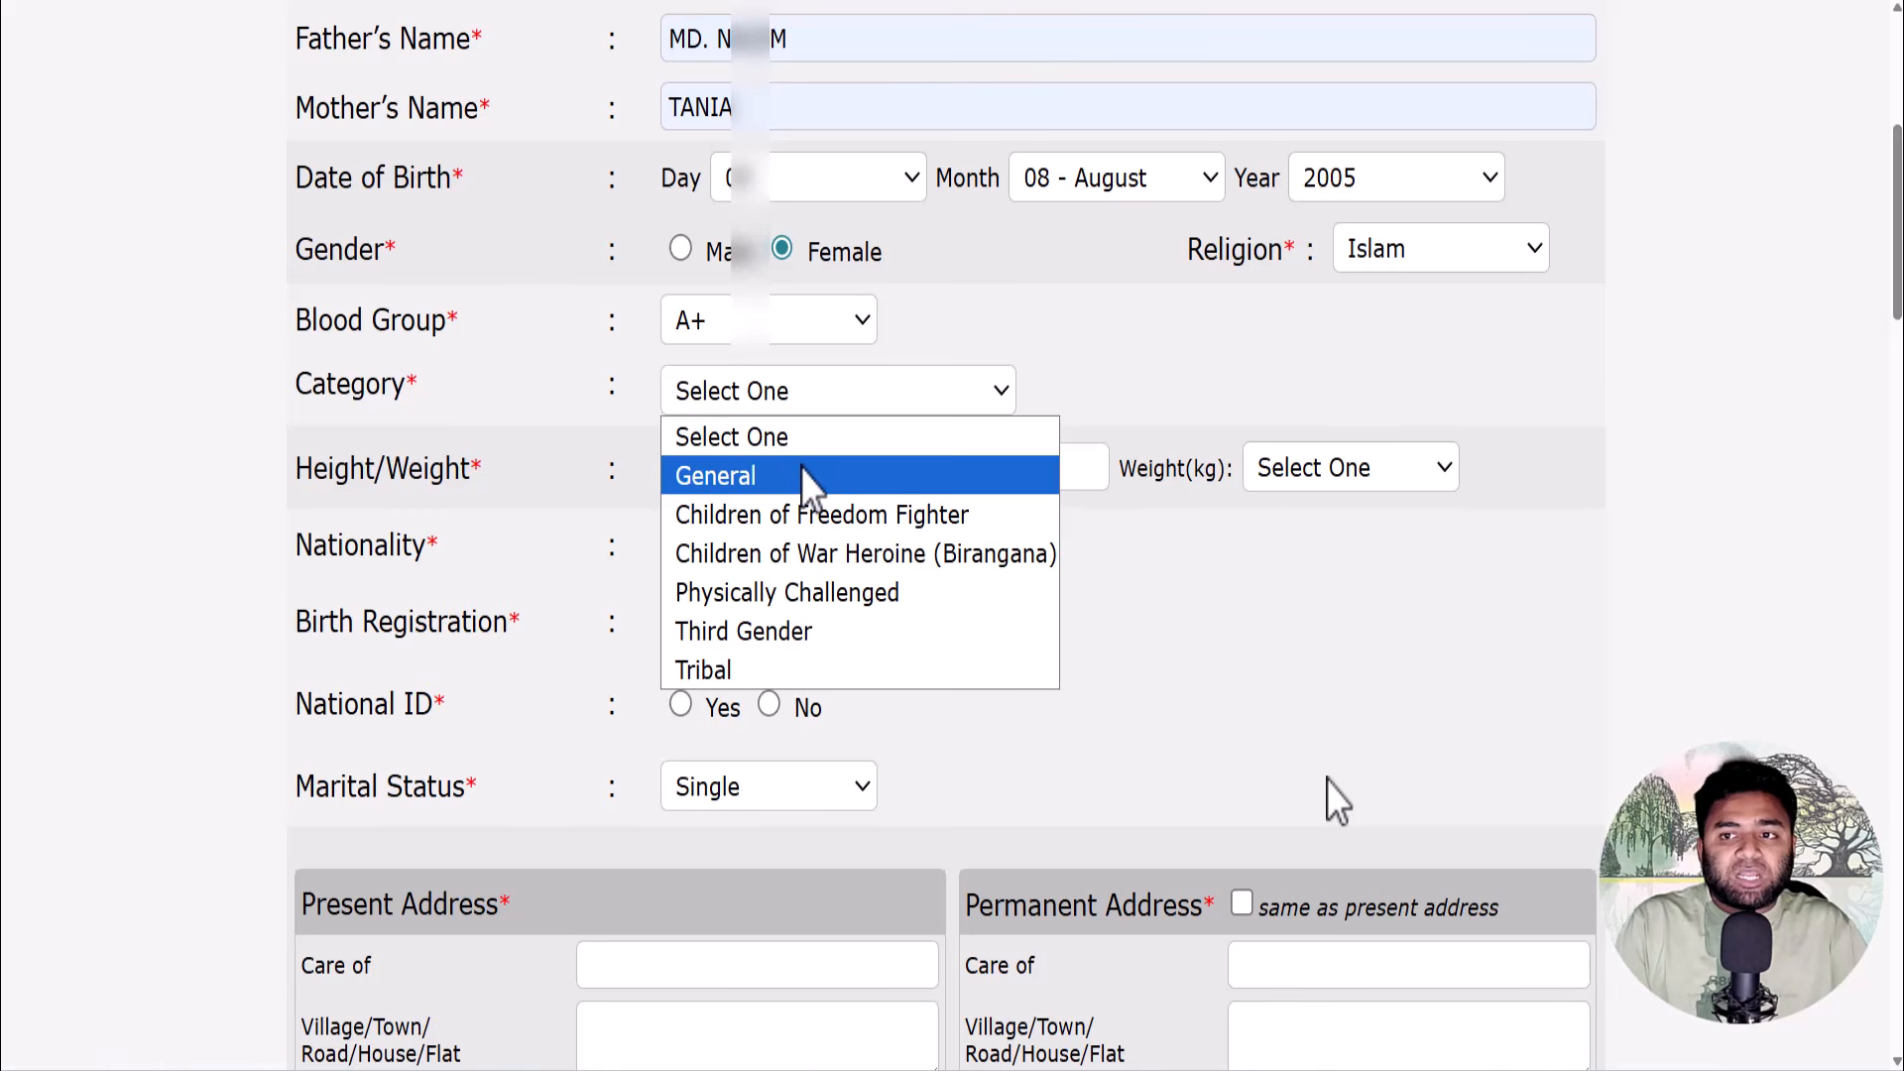
left_click(808, 481)
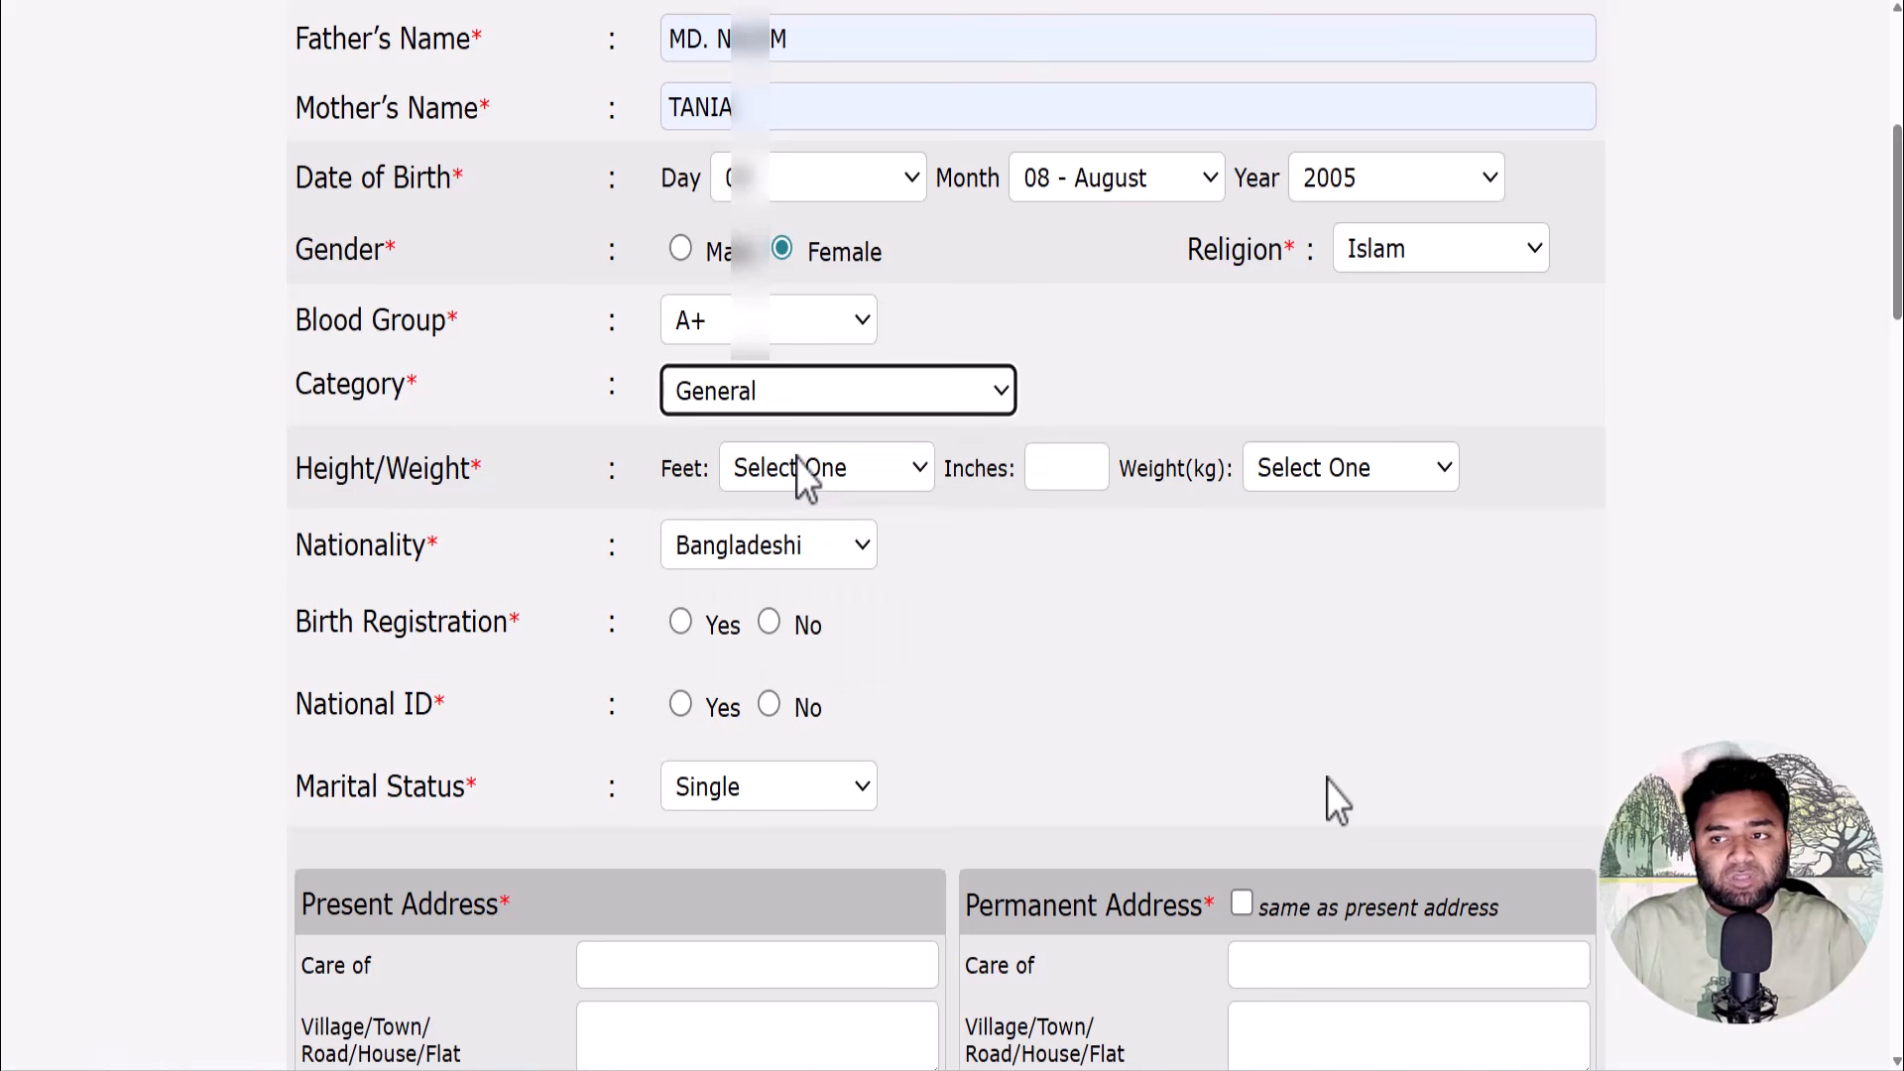
left_click(873, 485)
left_click(850, 549)
left_click(1046, 476)
type("8")
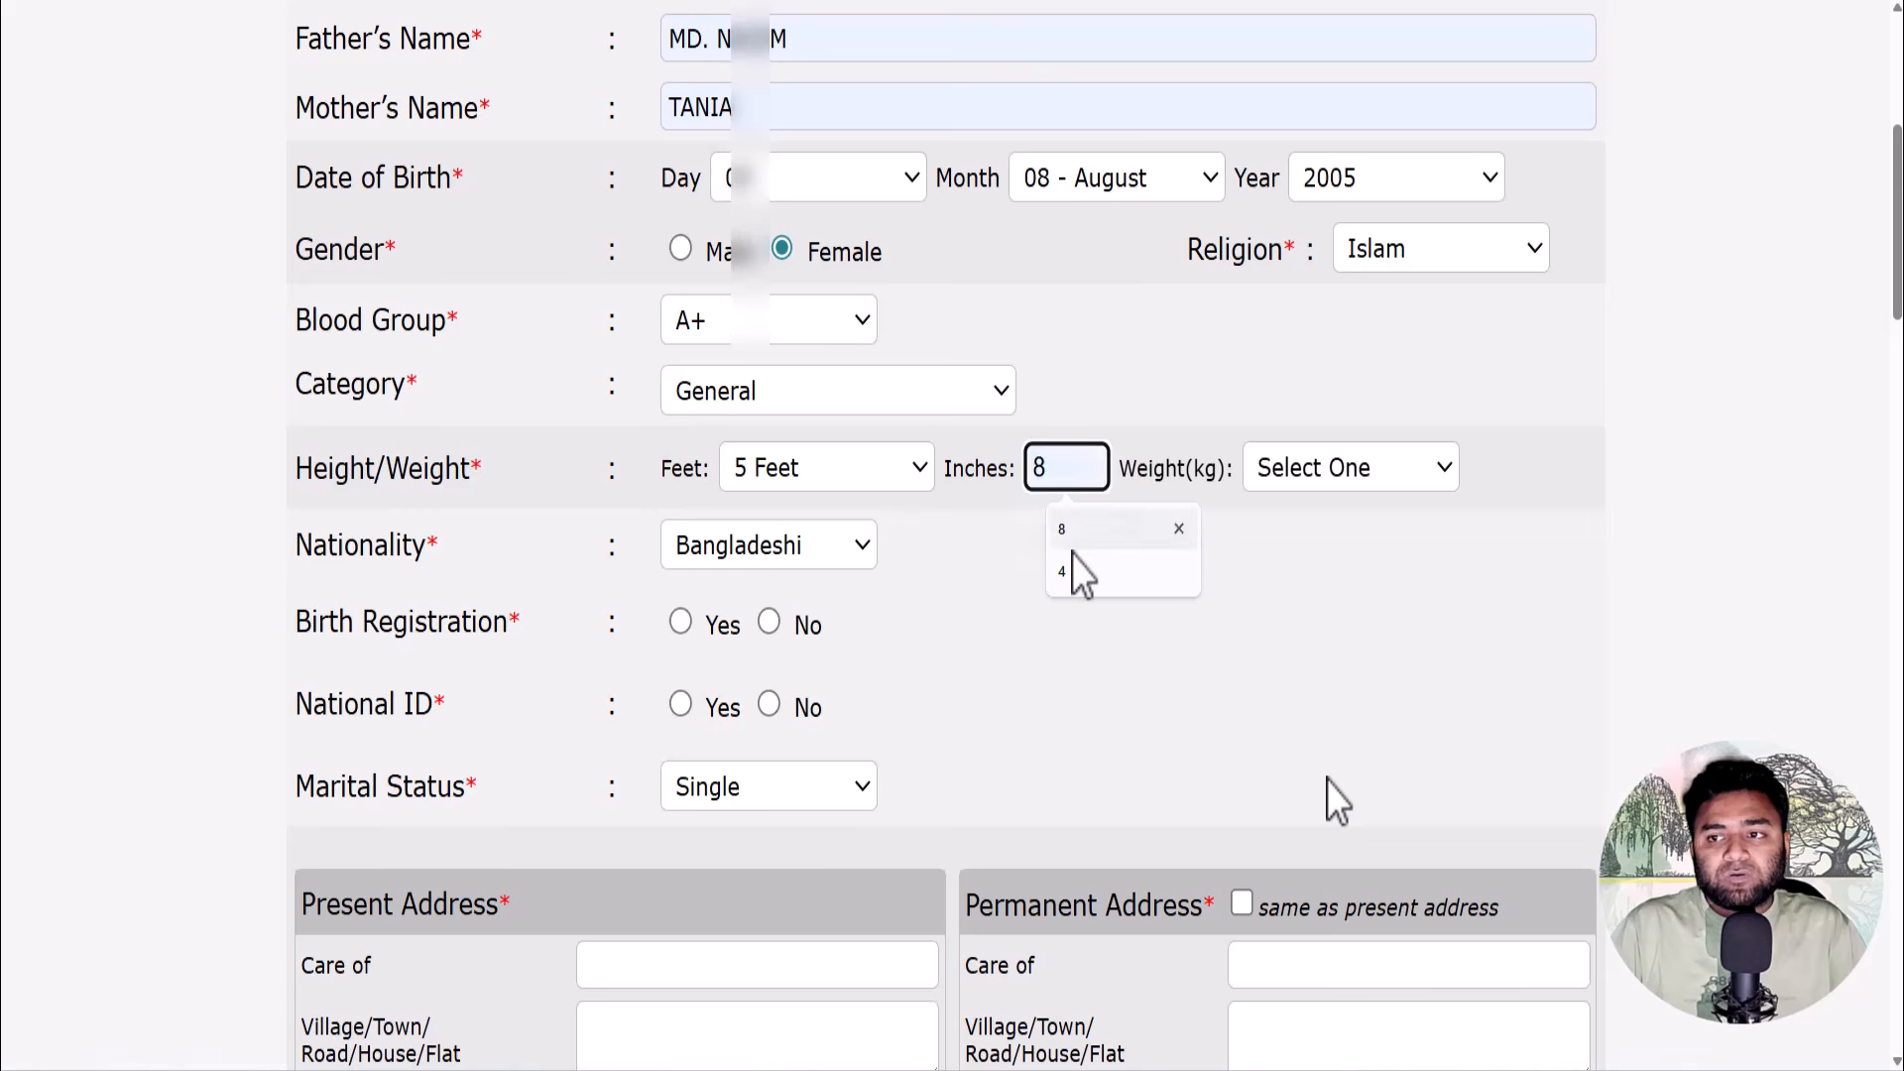
left_click(1075, 572)
left_click(1329, 476)
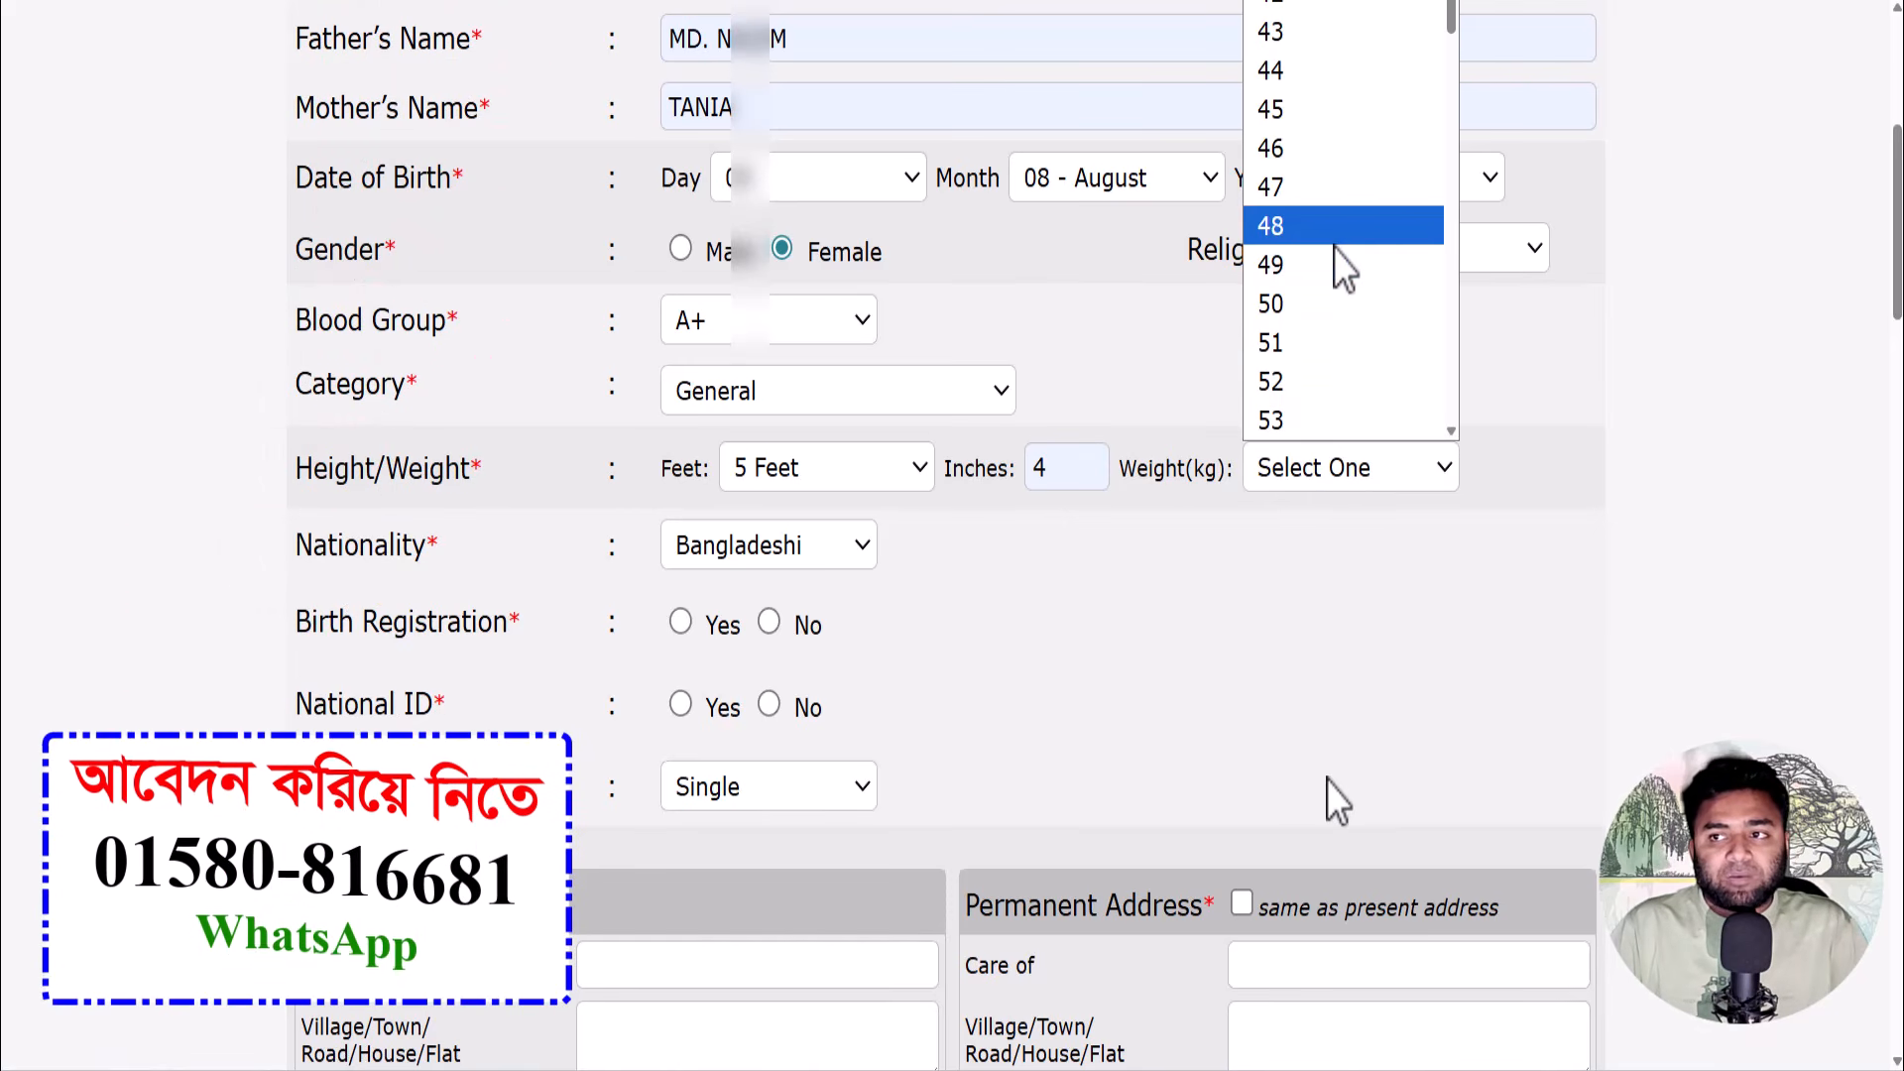
left_click(1330, 368)
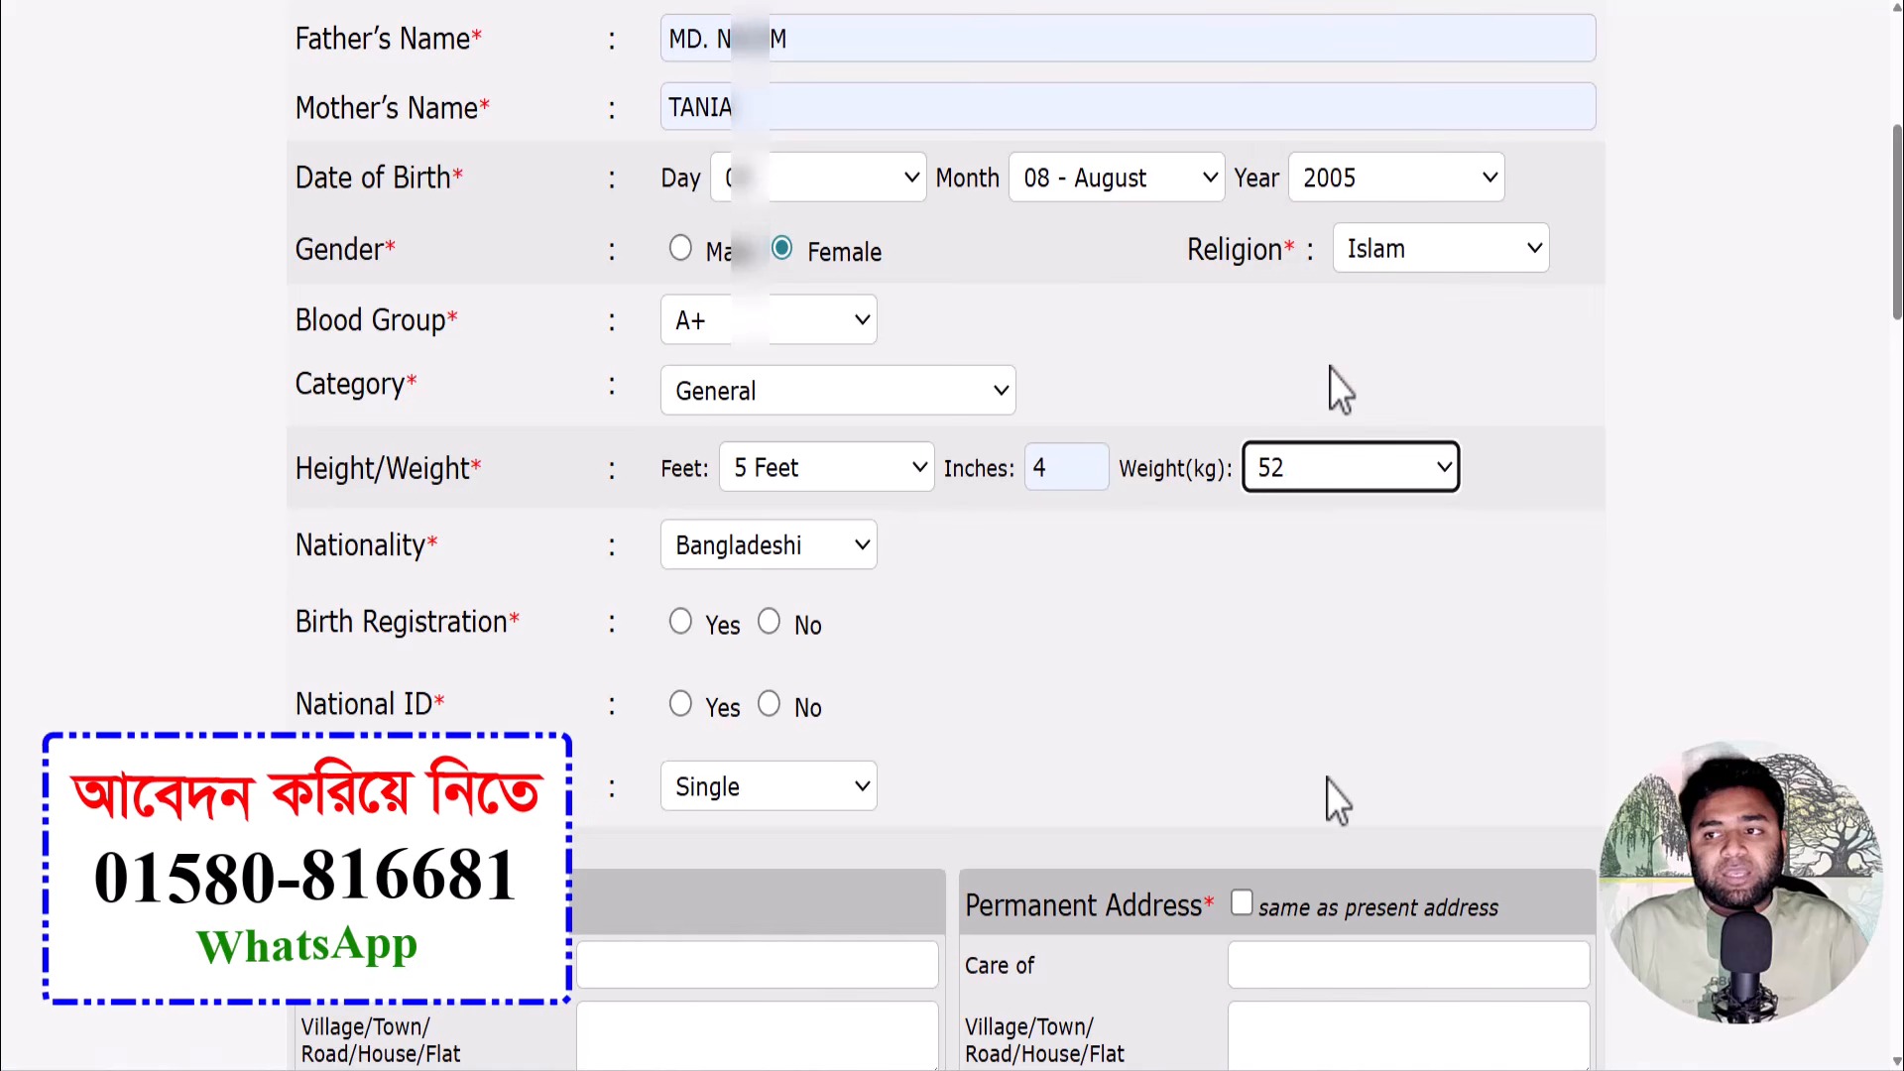
- Answer No for birth registration and Yes for National ID, then enter the NID number
scroll(992, 560, "down", 1)
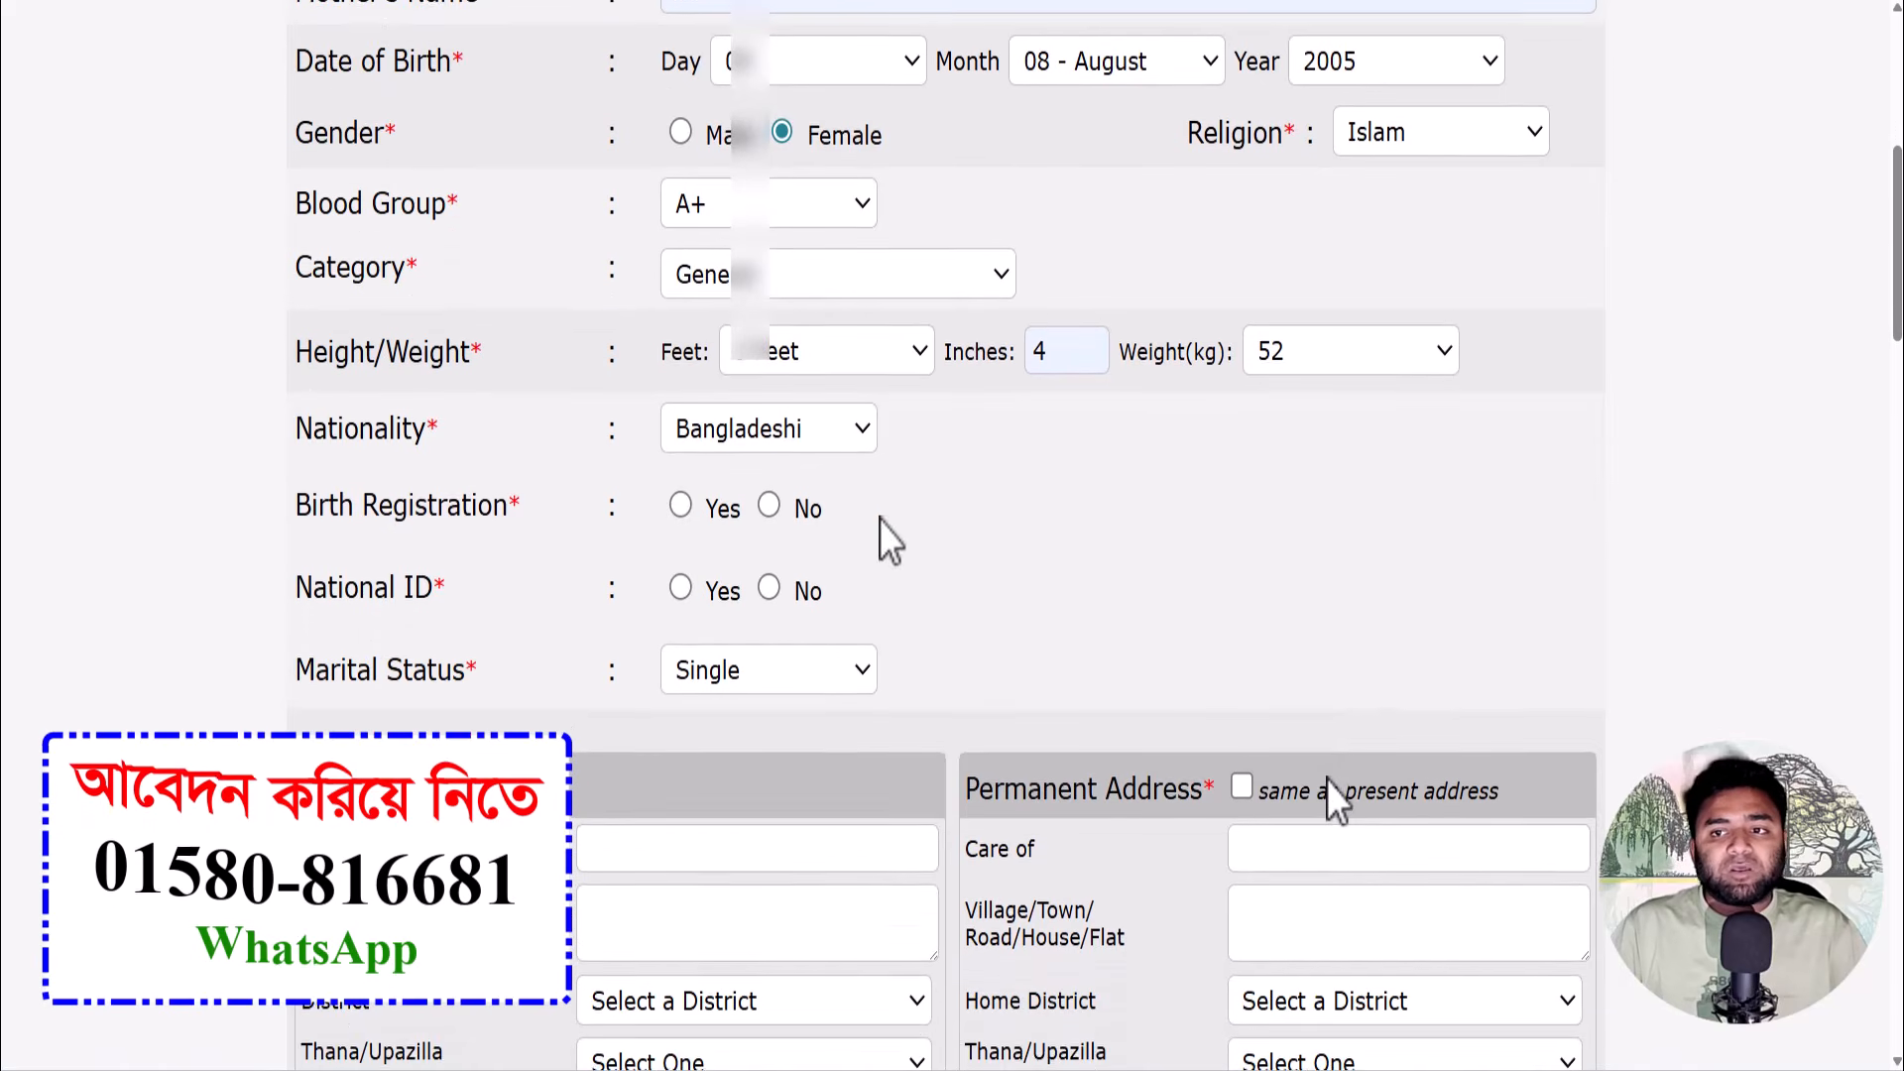
left_click(768, 505)
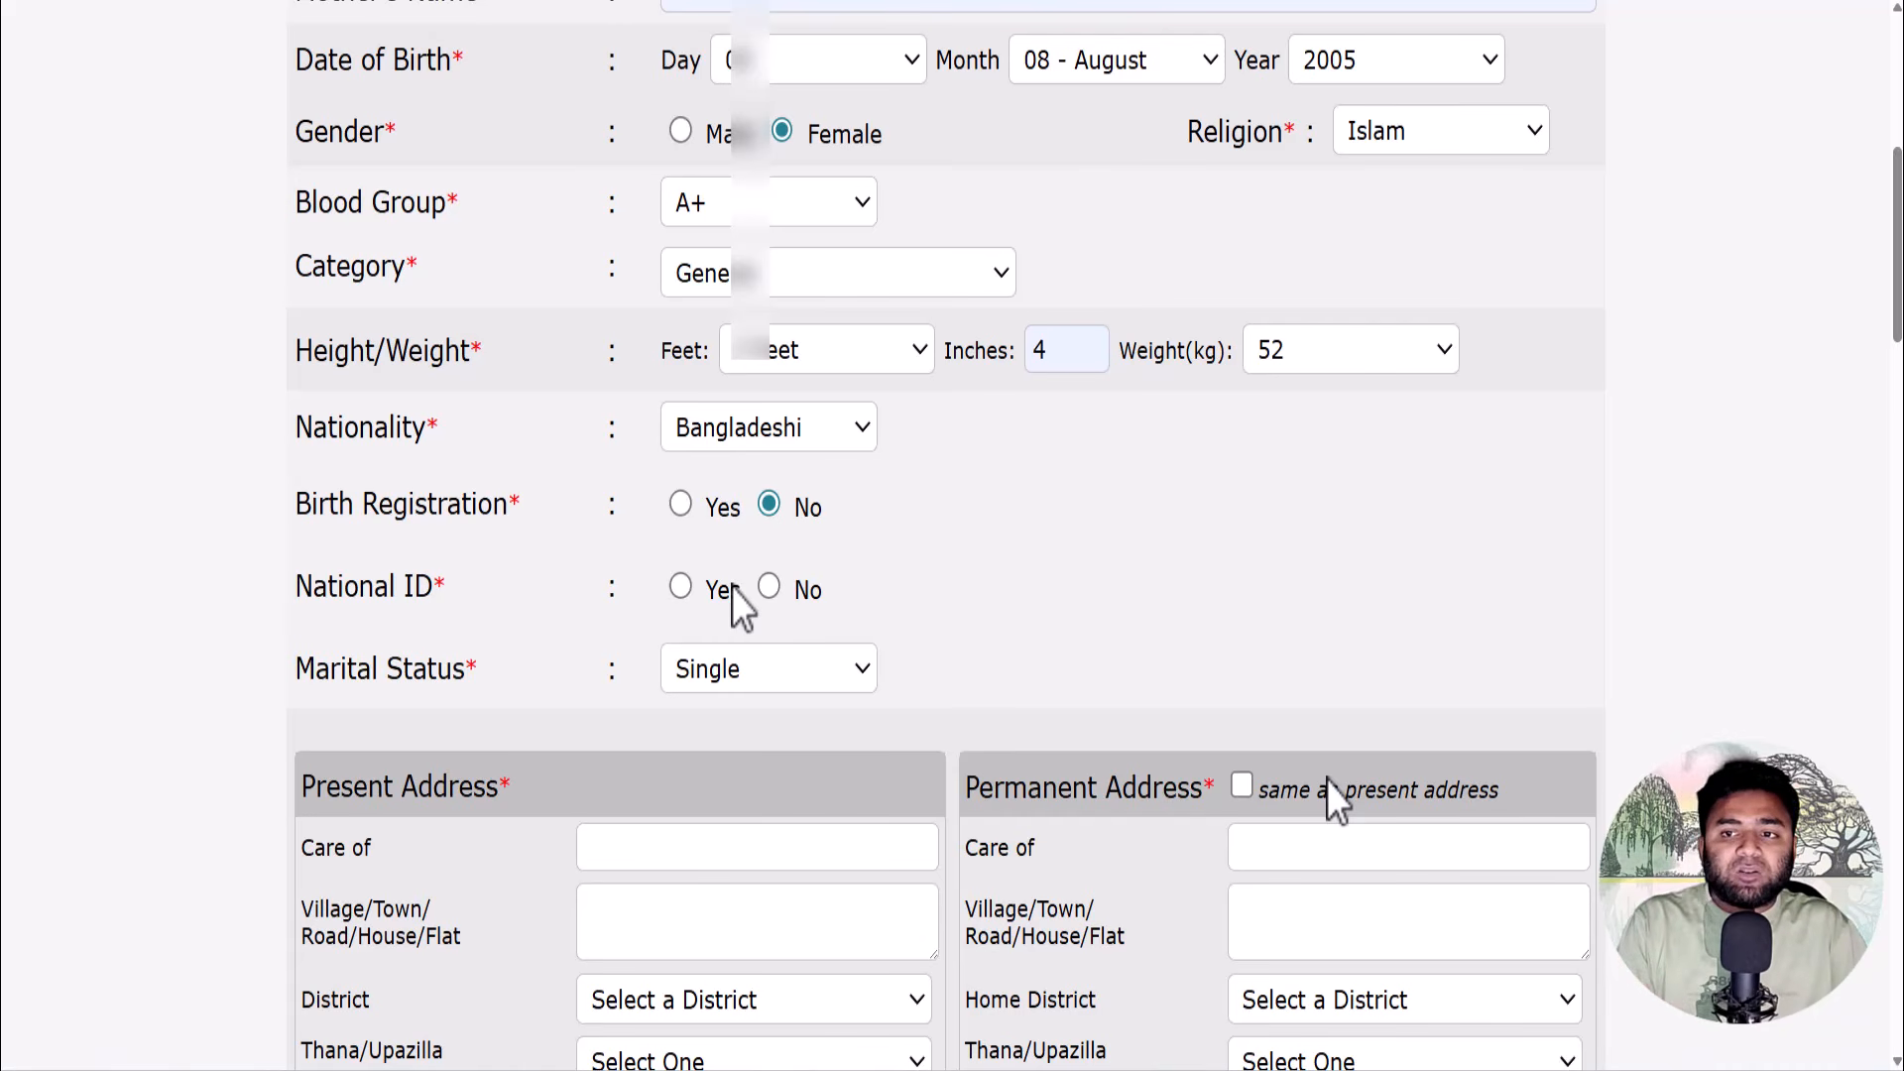
left_click(680, 585)
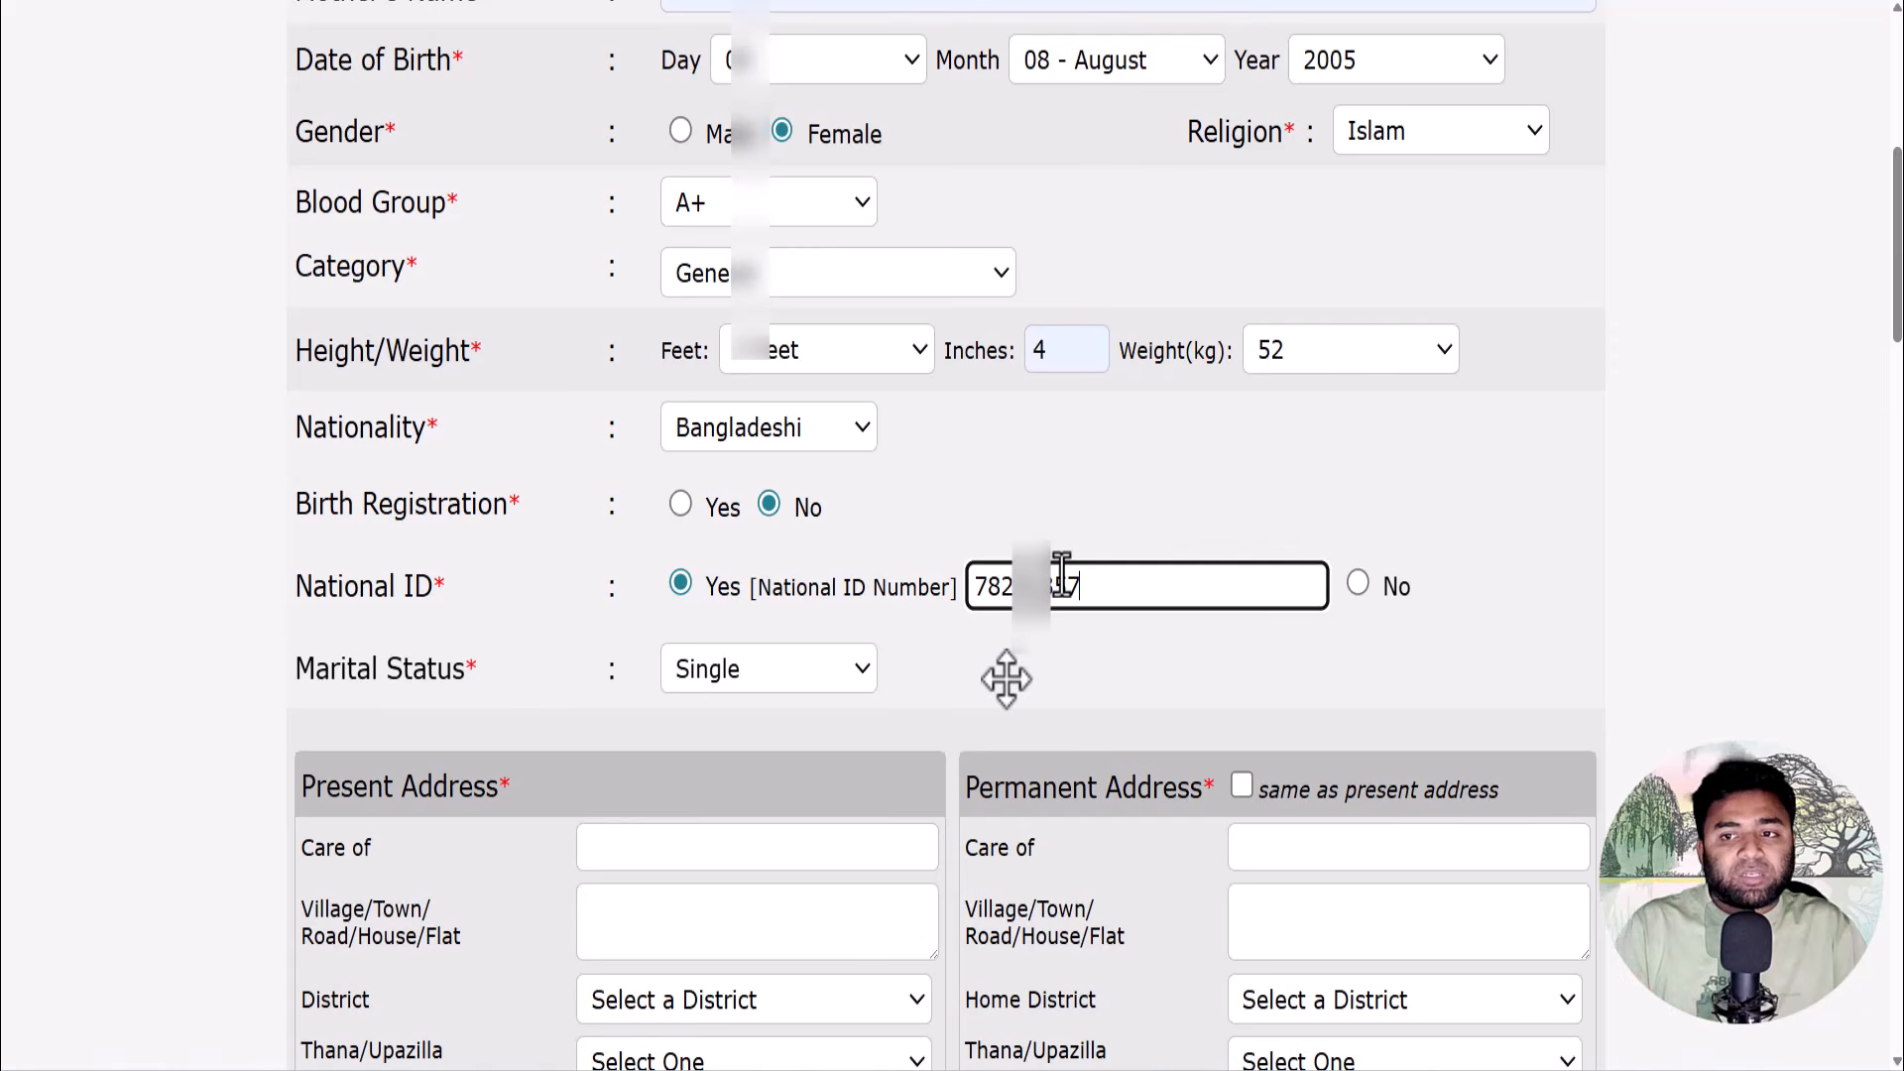
type("91")
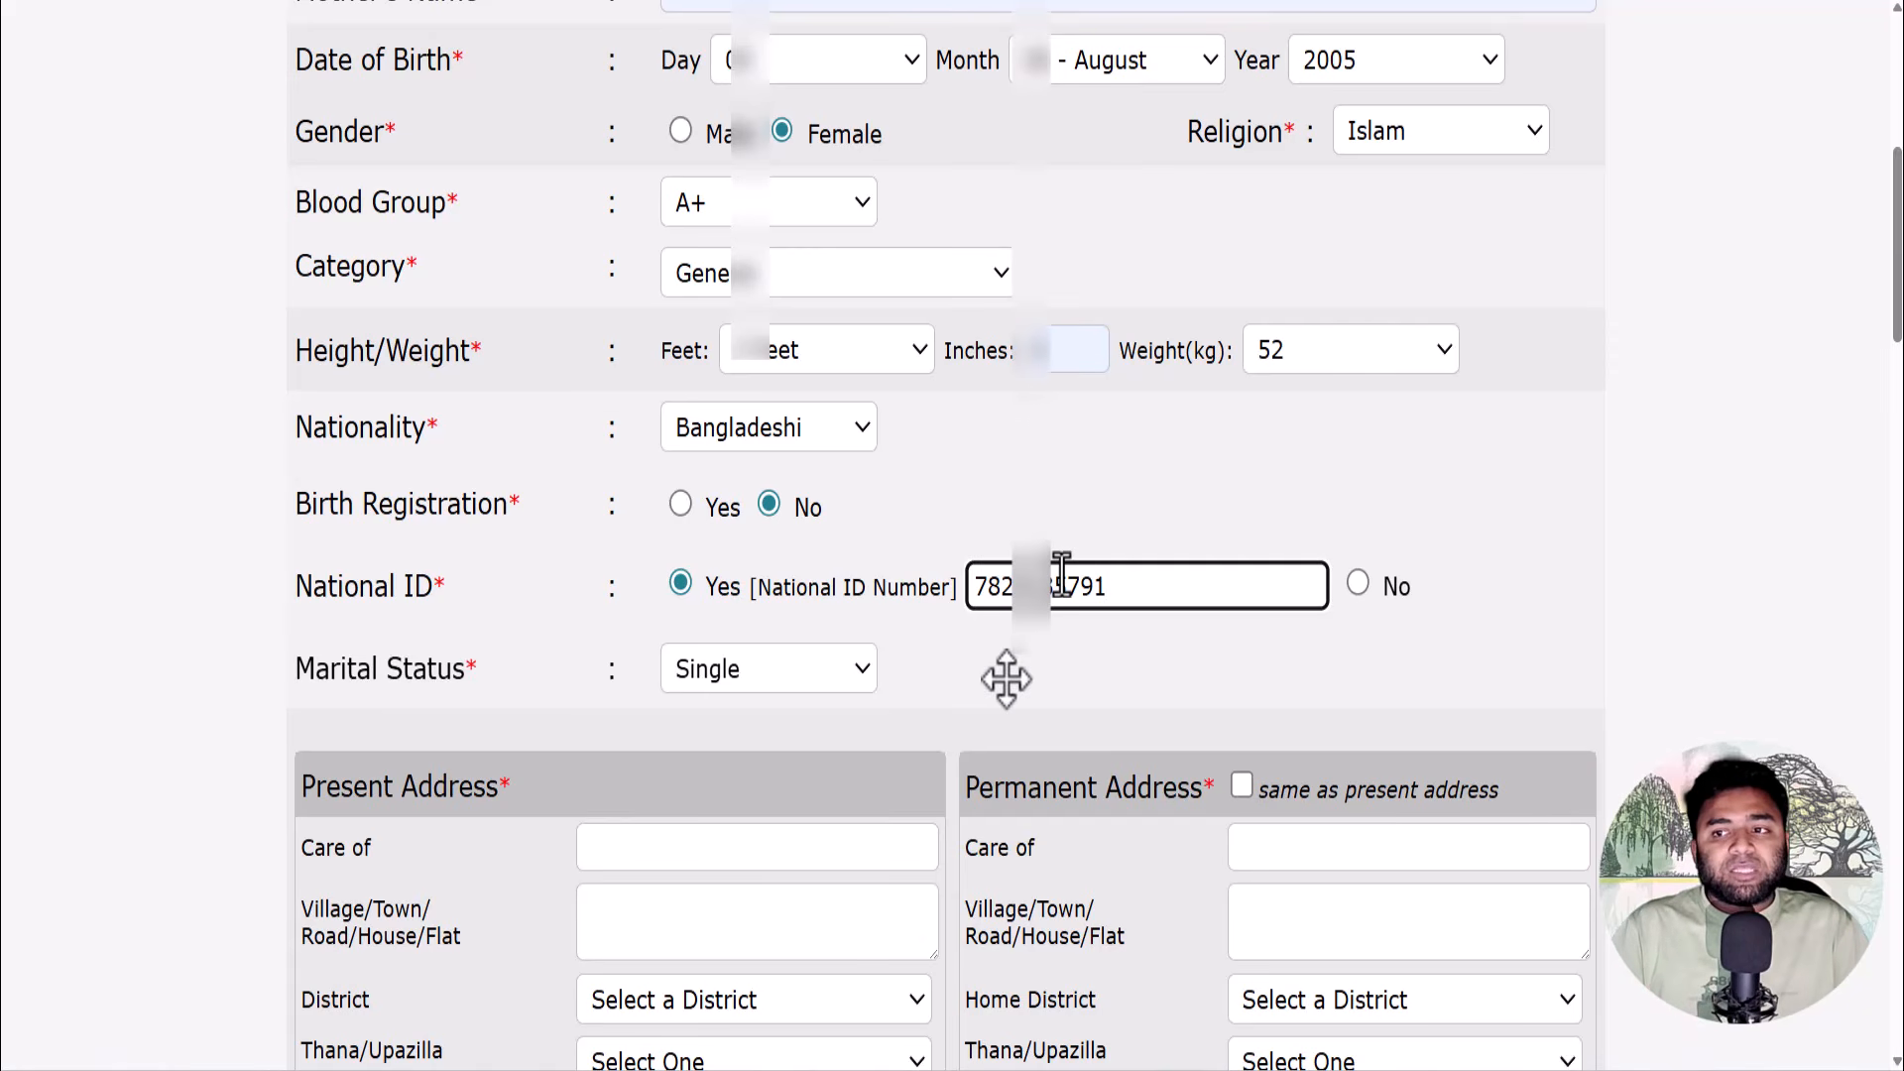
scroll(1101, 491, "down", 5)
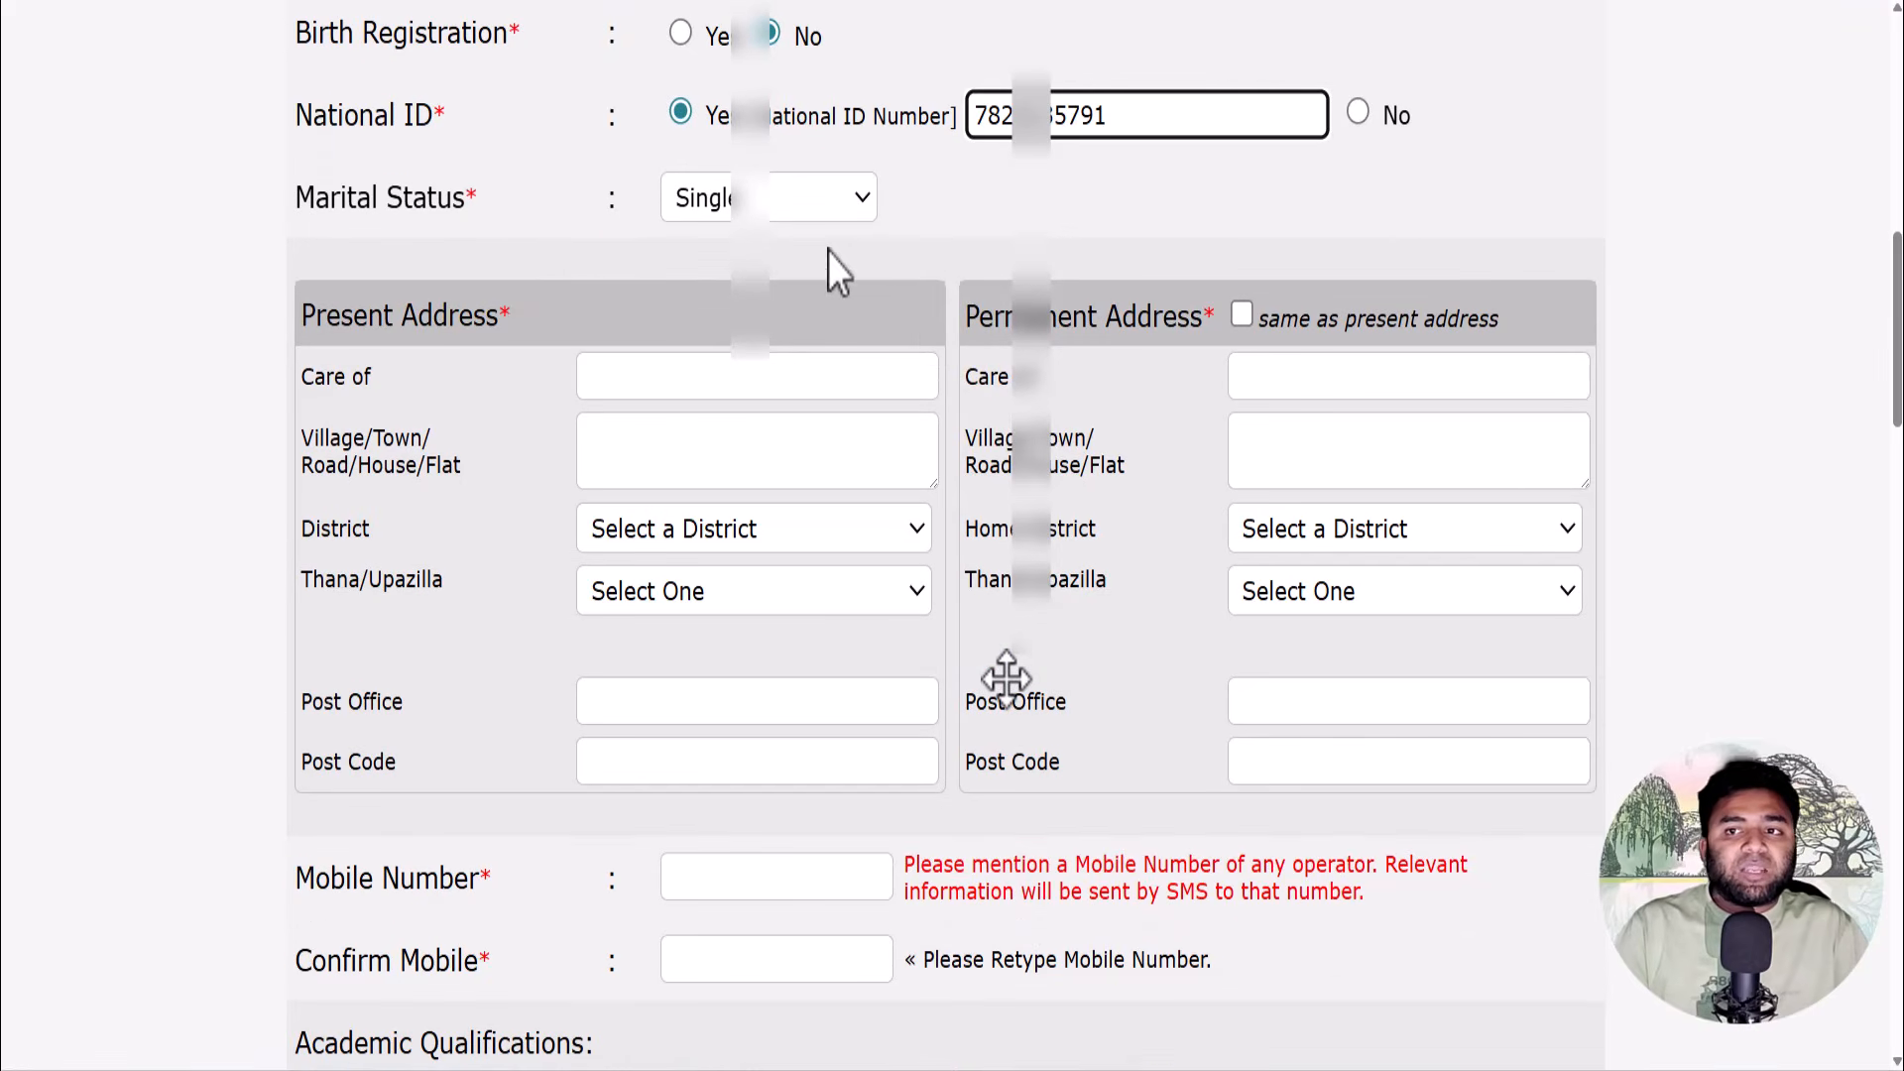
- Enter the present address care-of name, correcting a misspelling, and the village
left_click(619, 377)
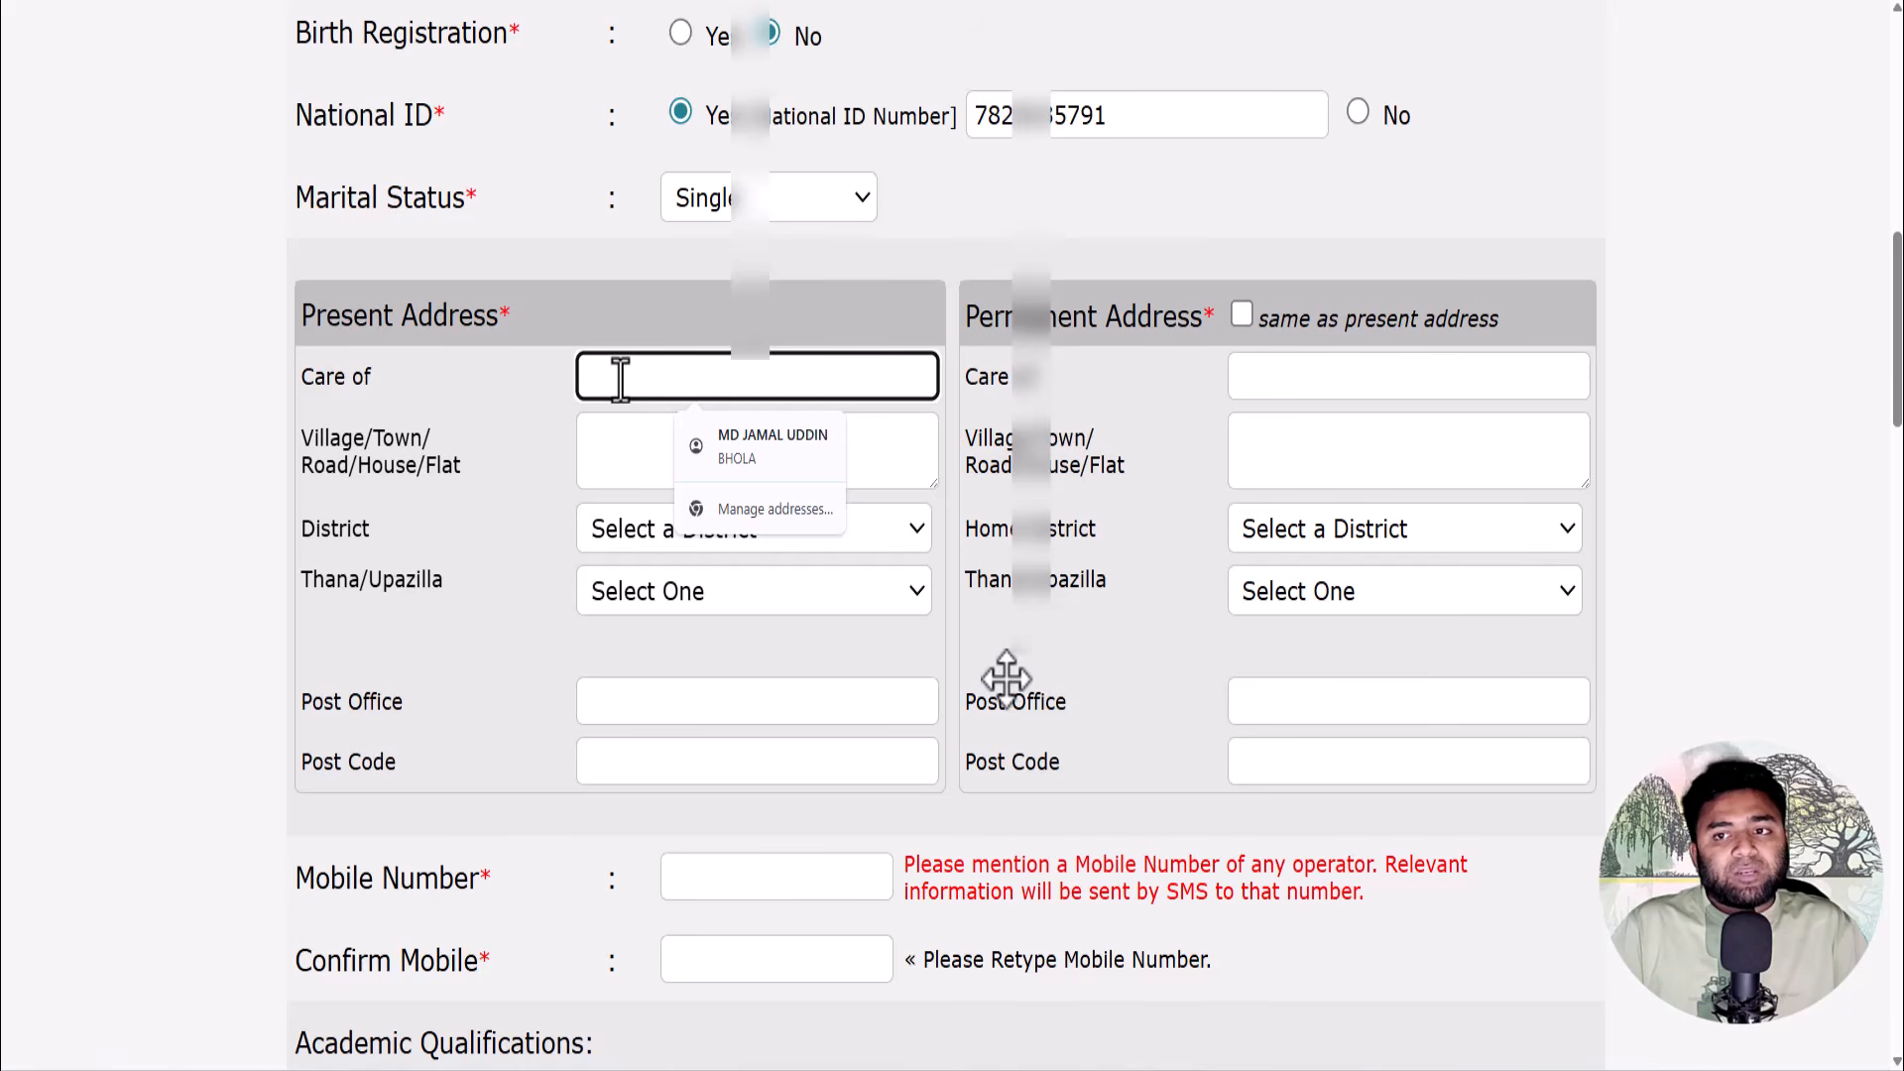
type("NAJIM")
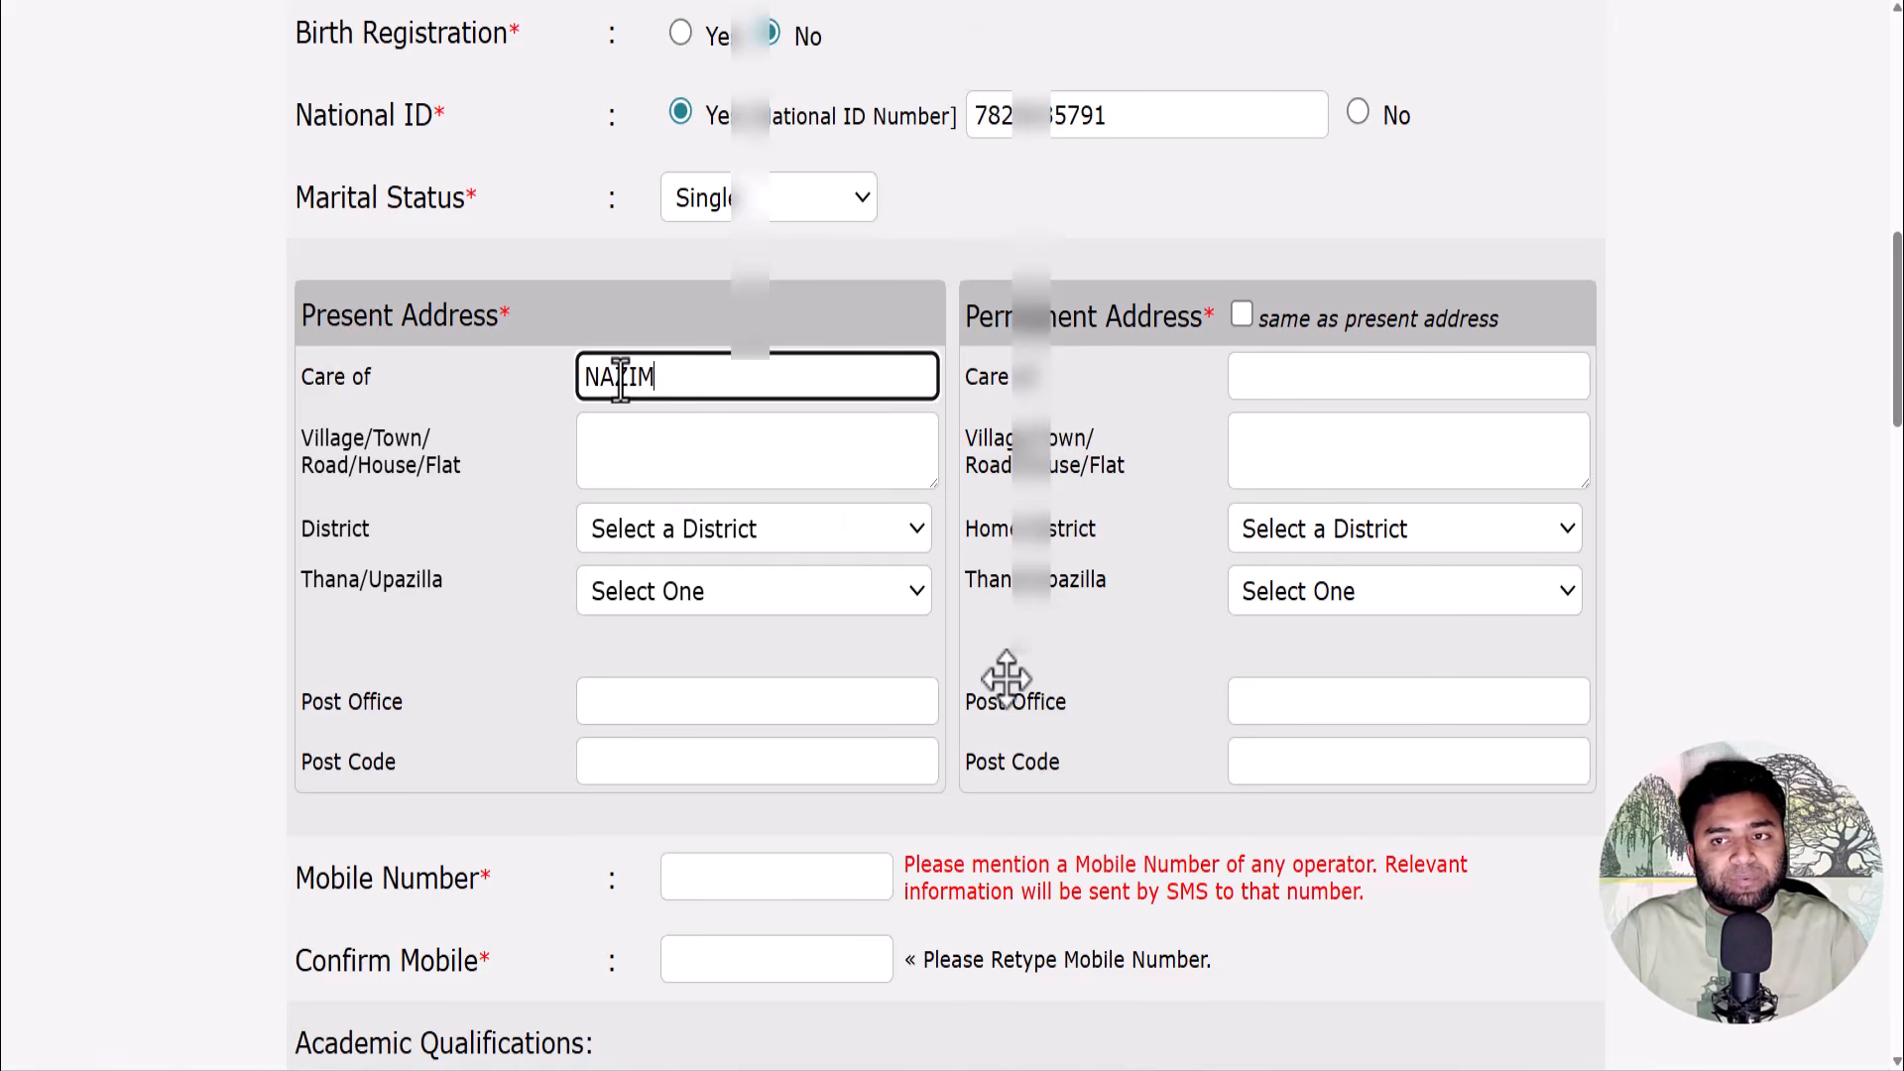
key("BackSpace")
key("BackSpace")
key("BackSpace")
key("BackSpace")
key("BackSpace")
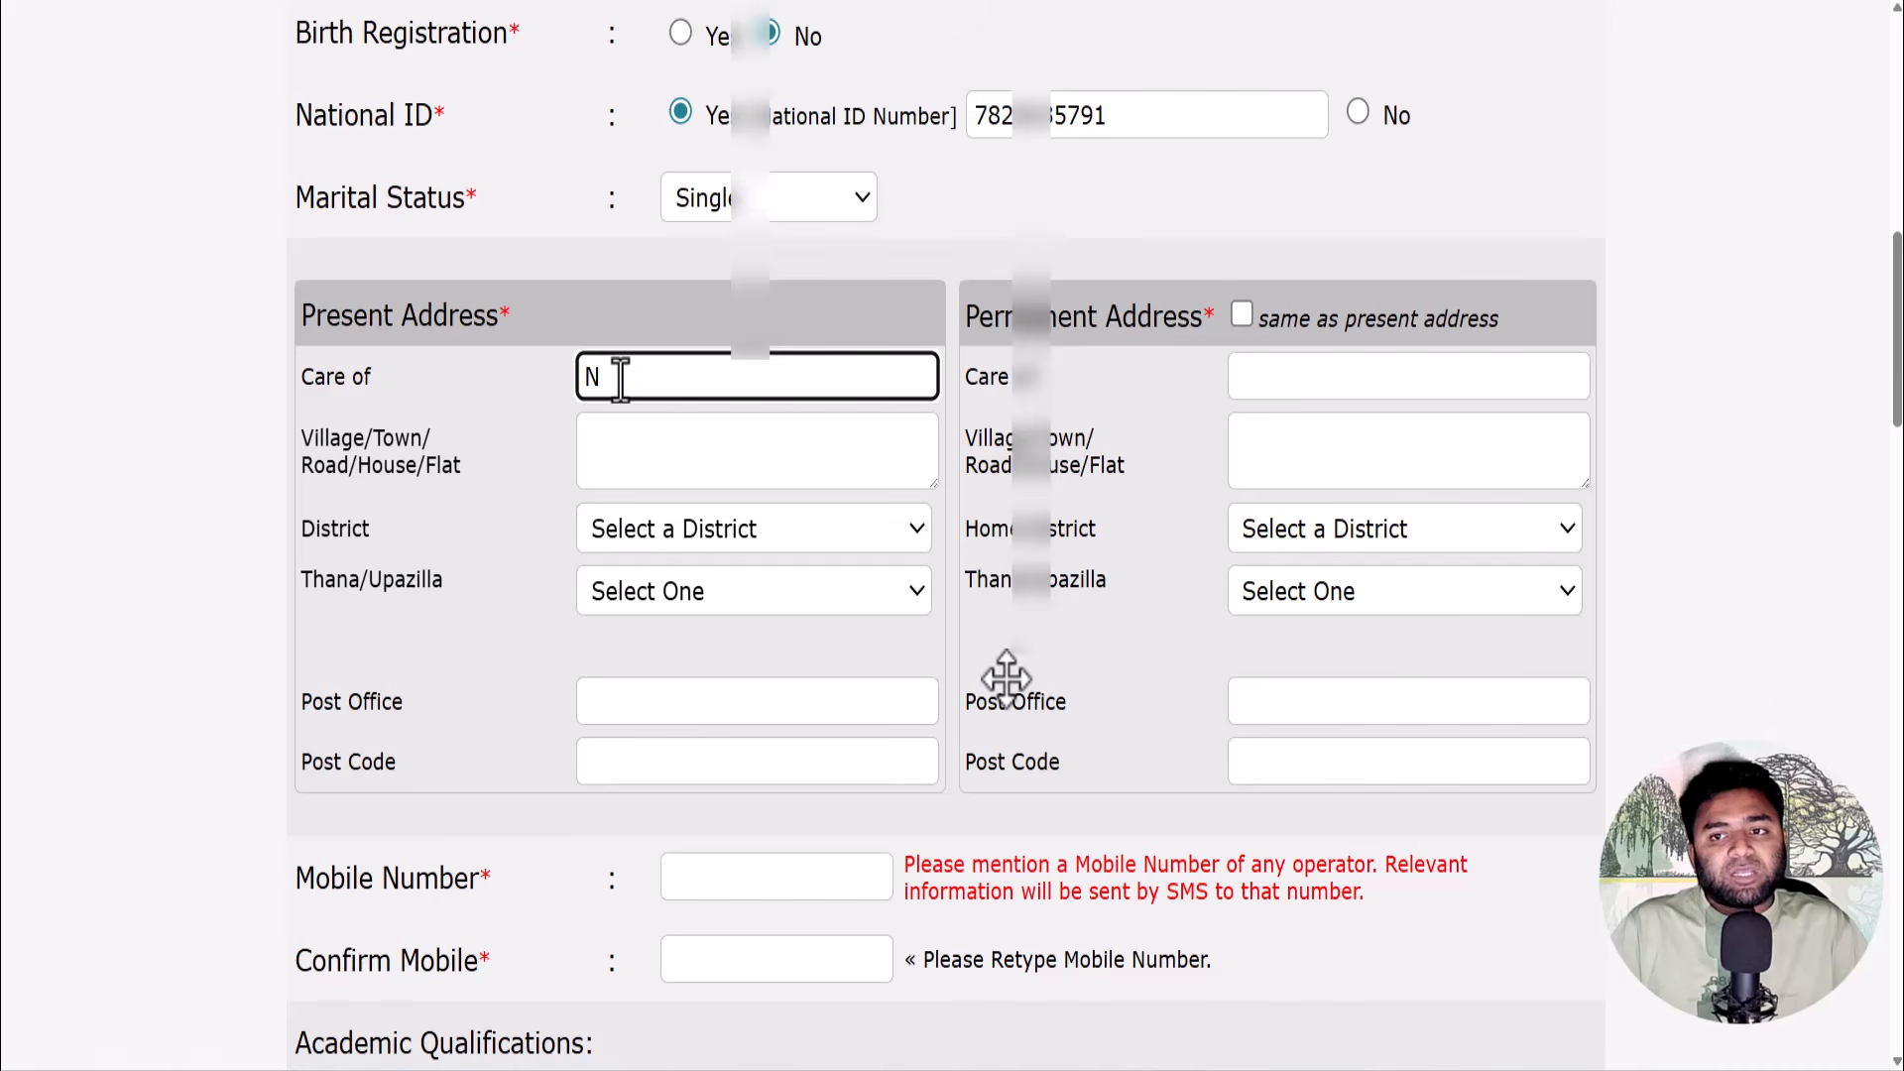
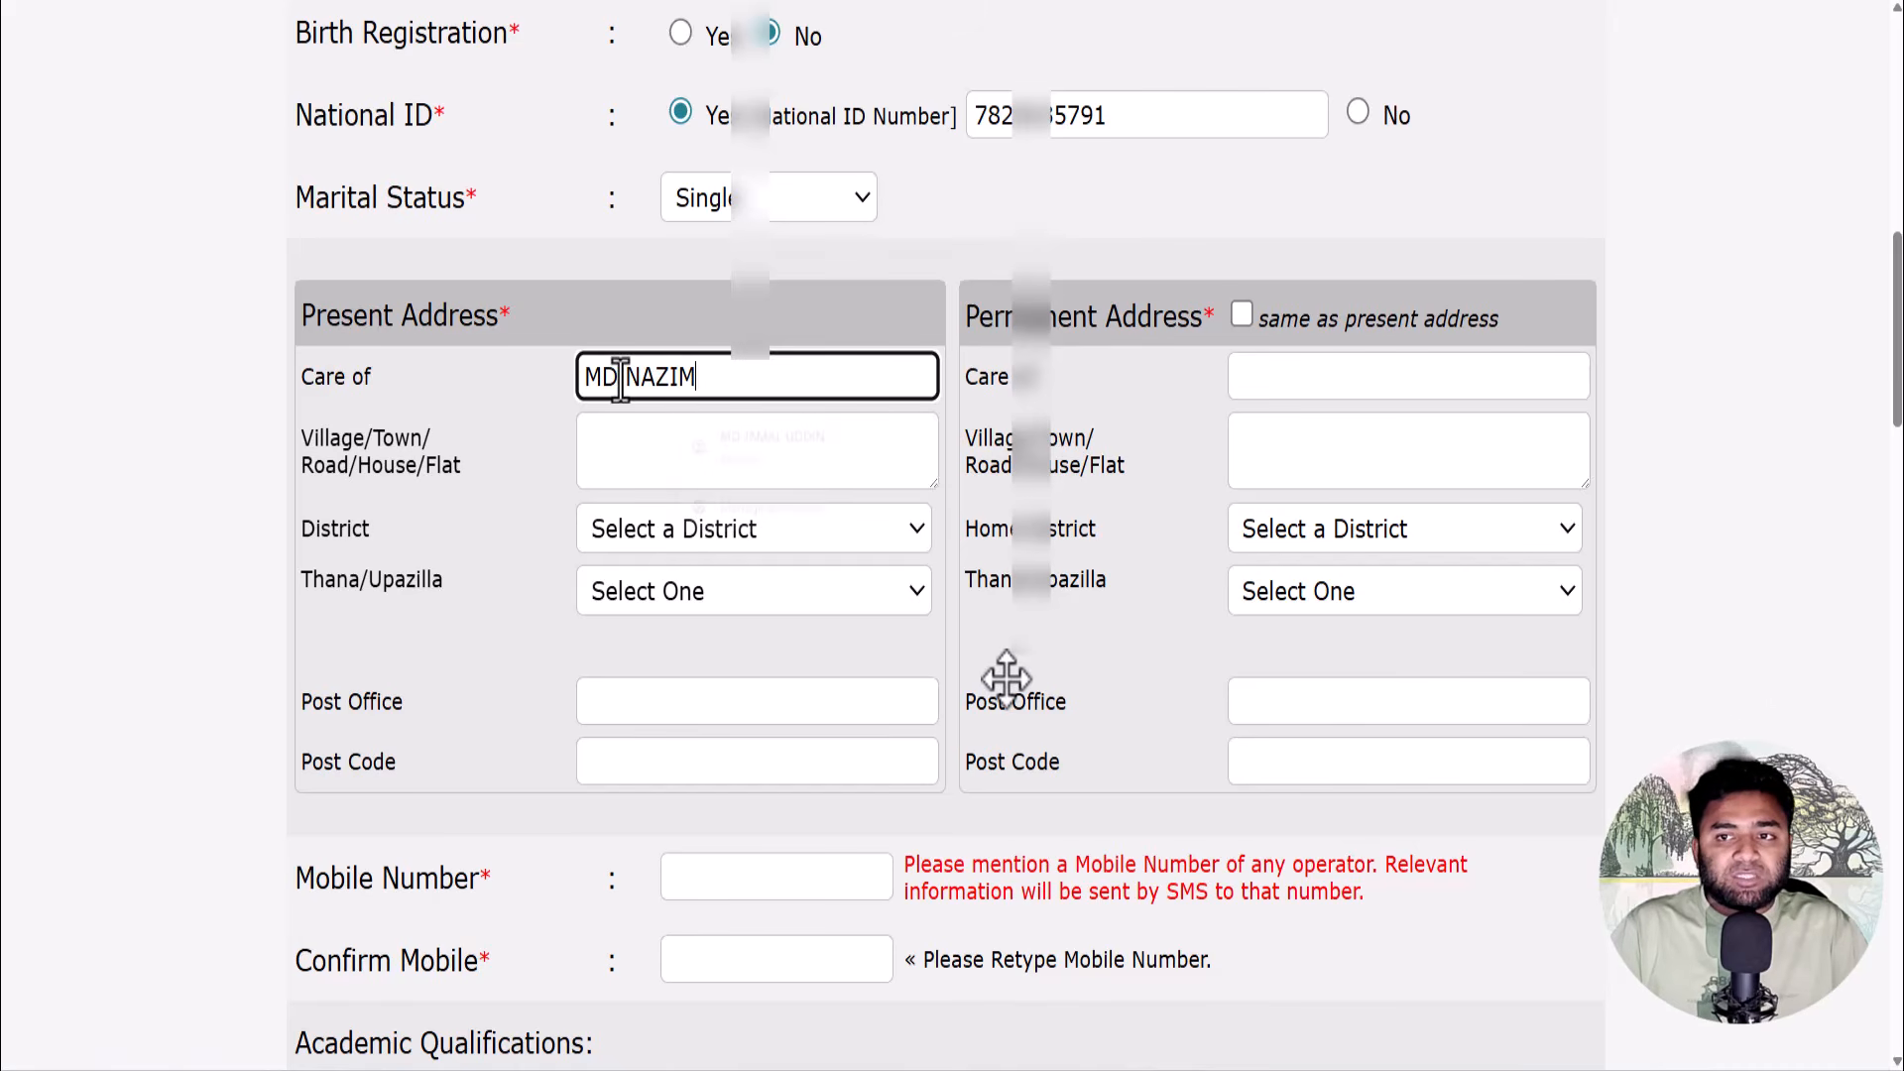
left_click(624, 439)
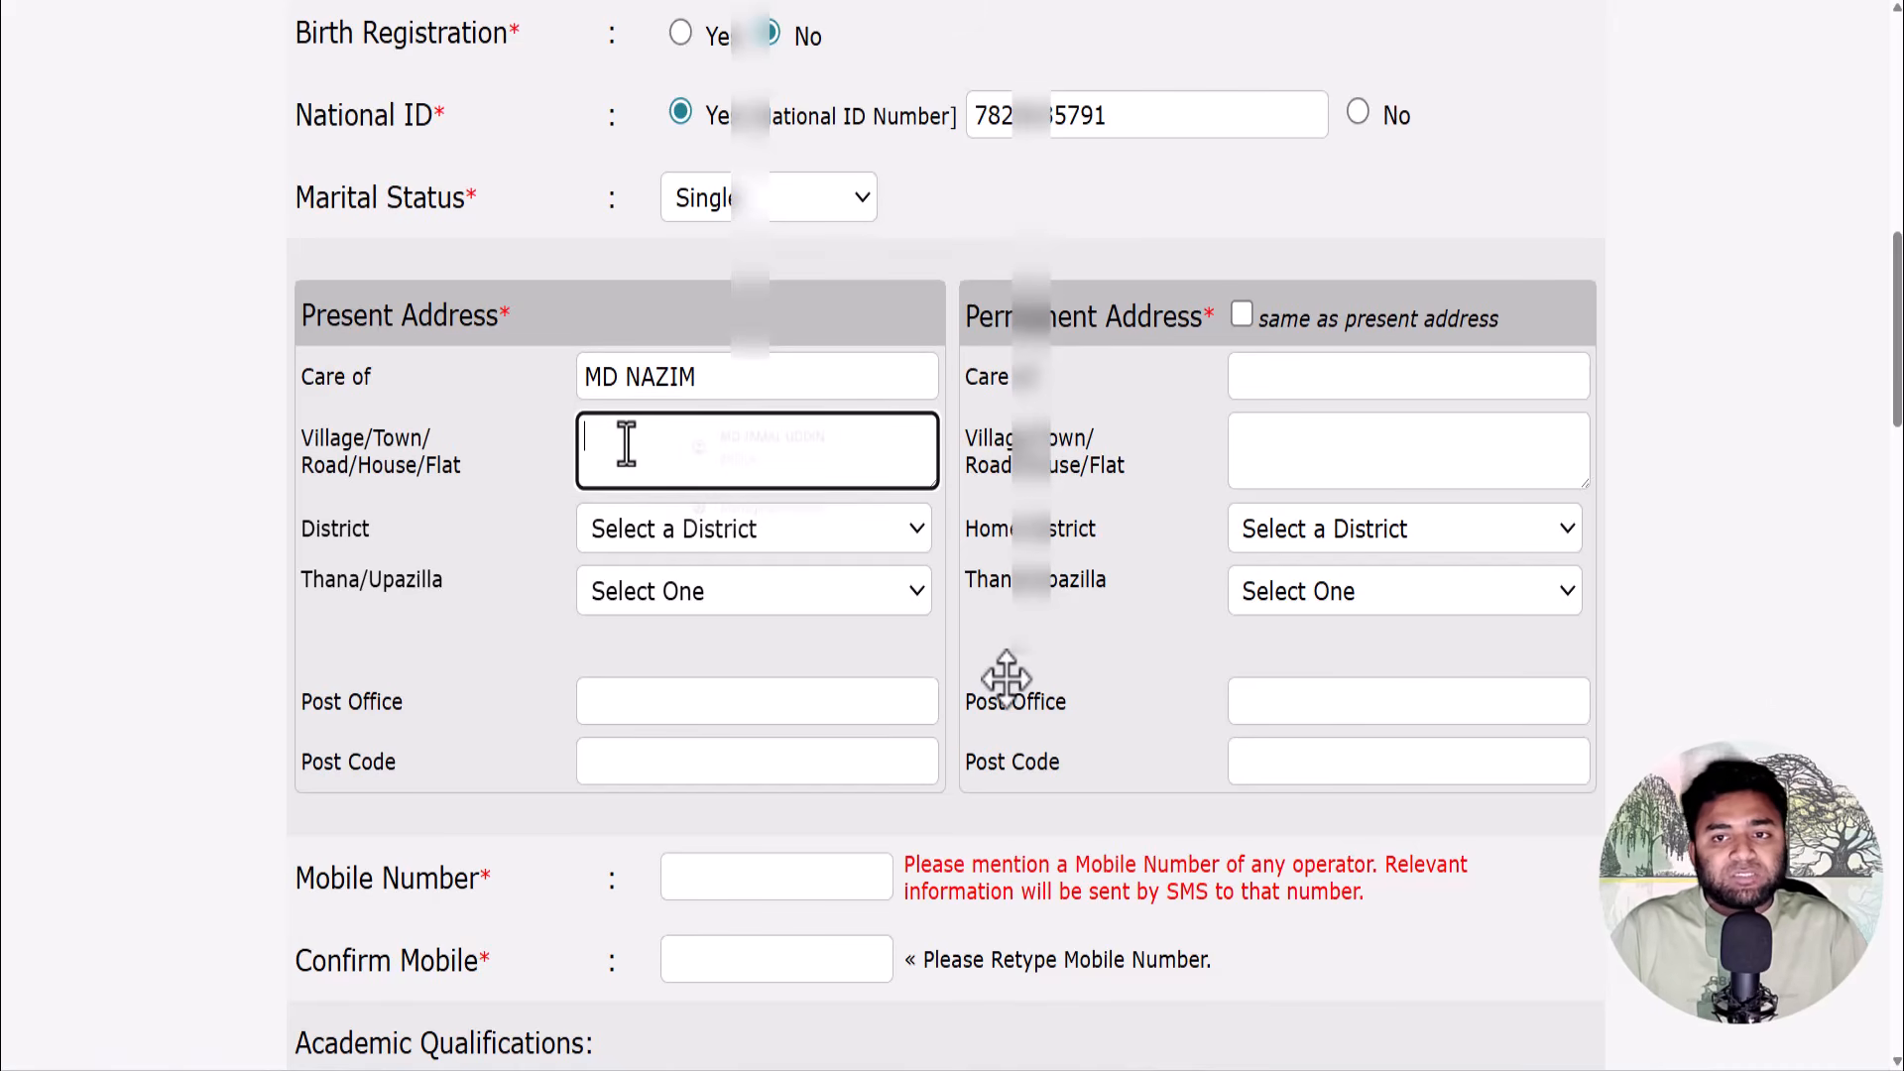
type("SONADOGI")
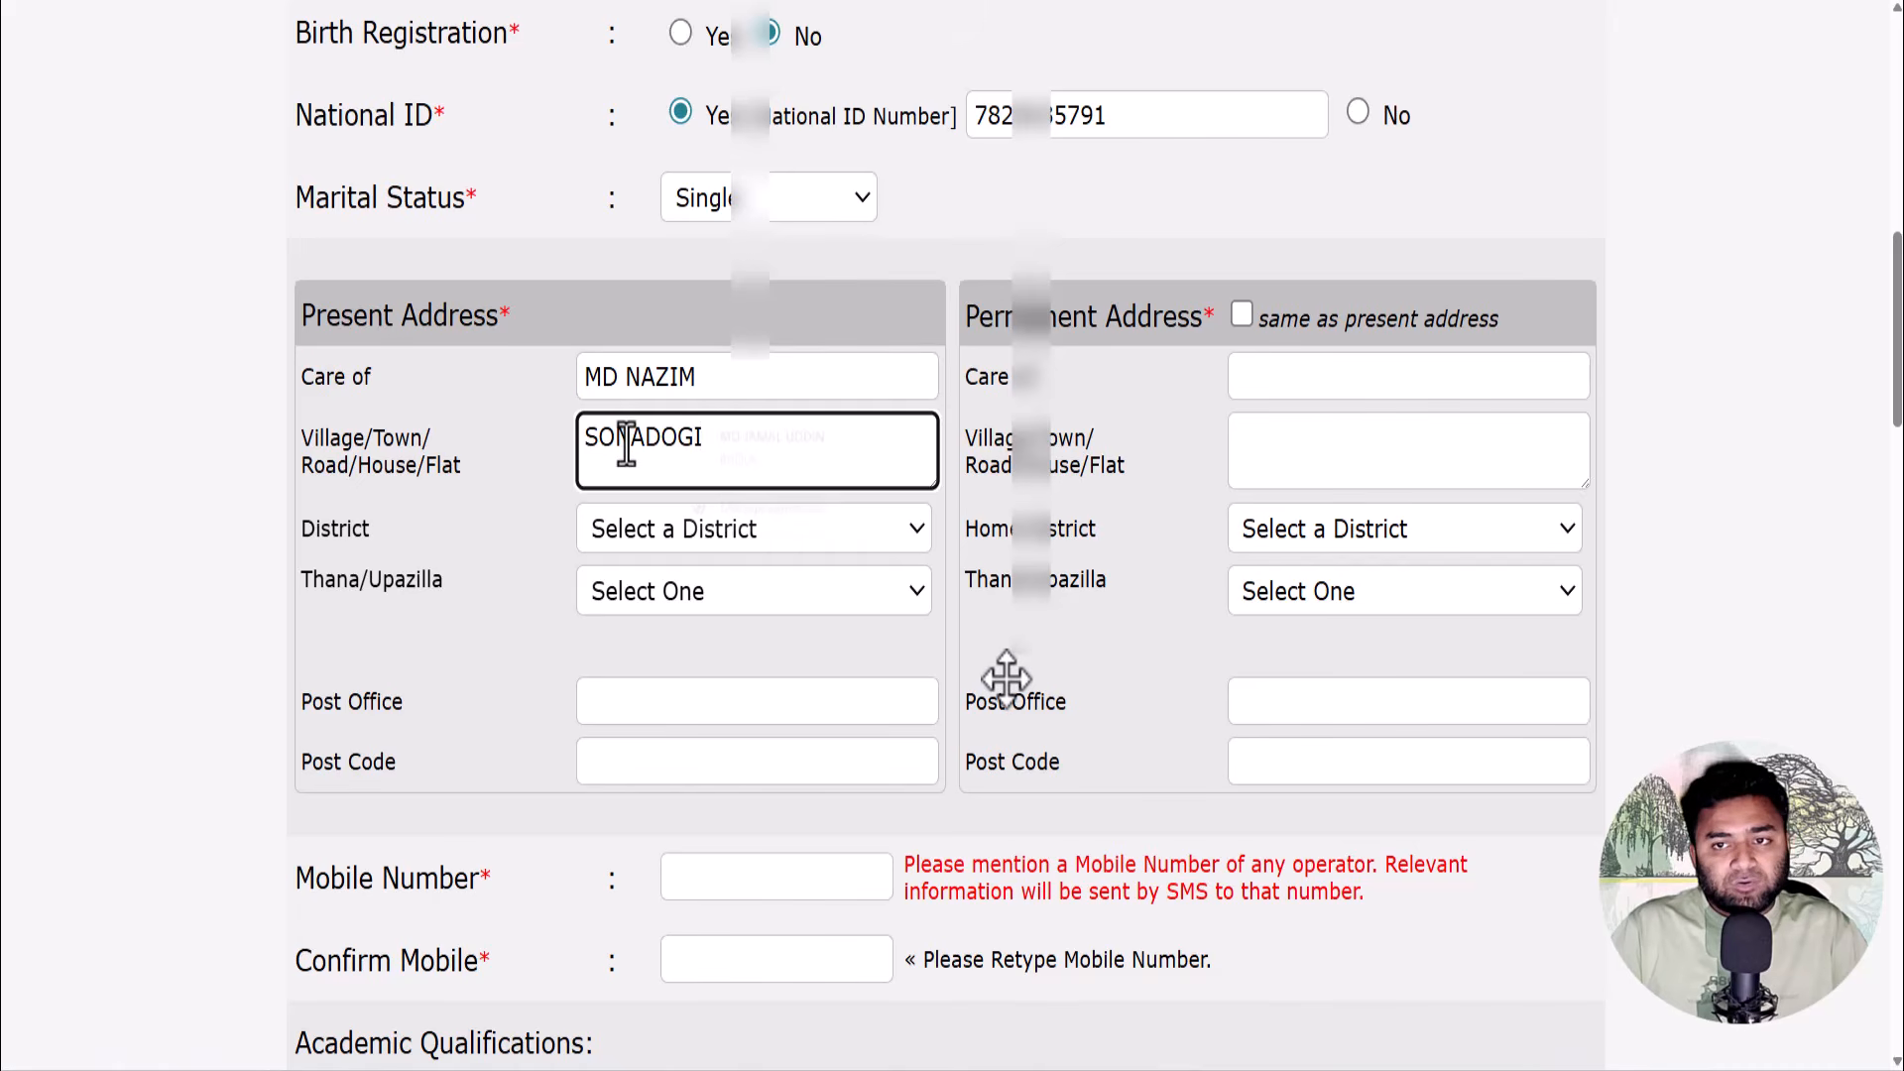
- Choose the present district and thana, and fill post office and post code from a suggestion
left_click(655, 526)
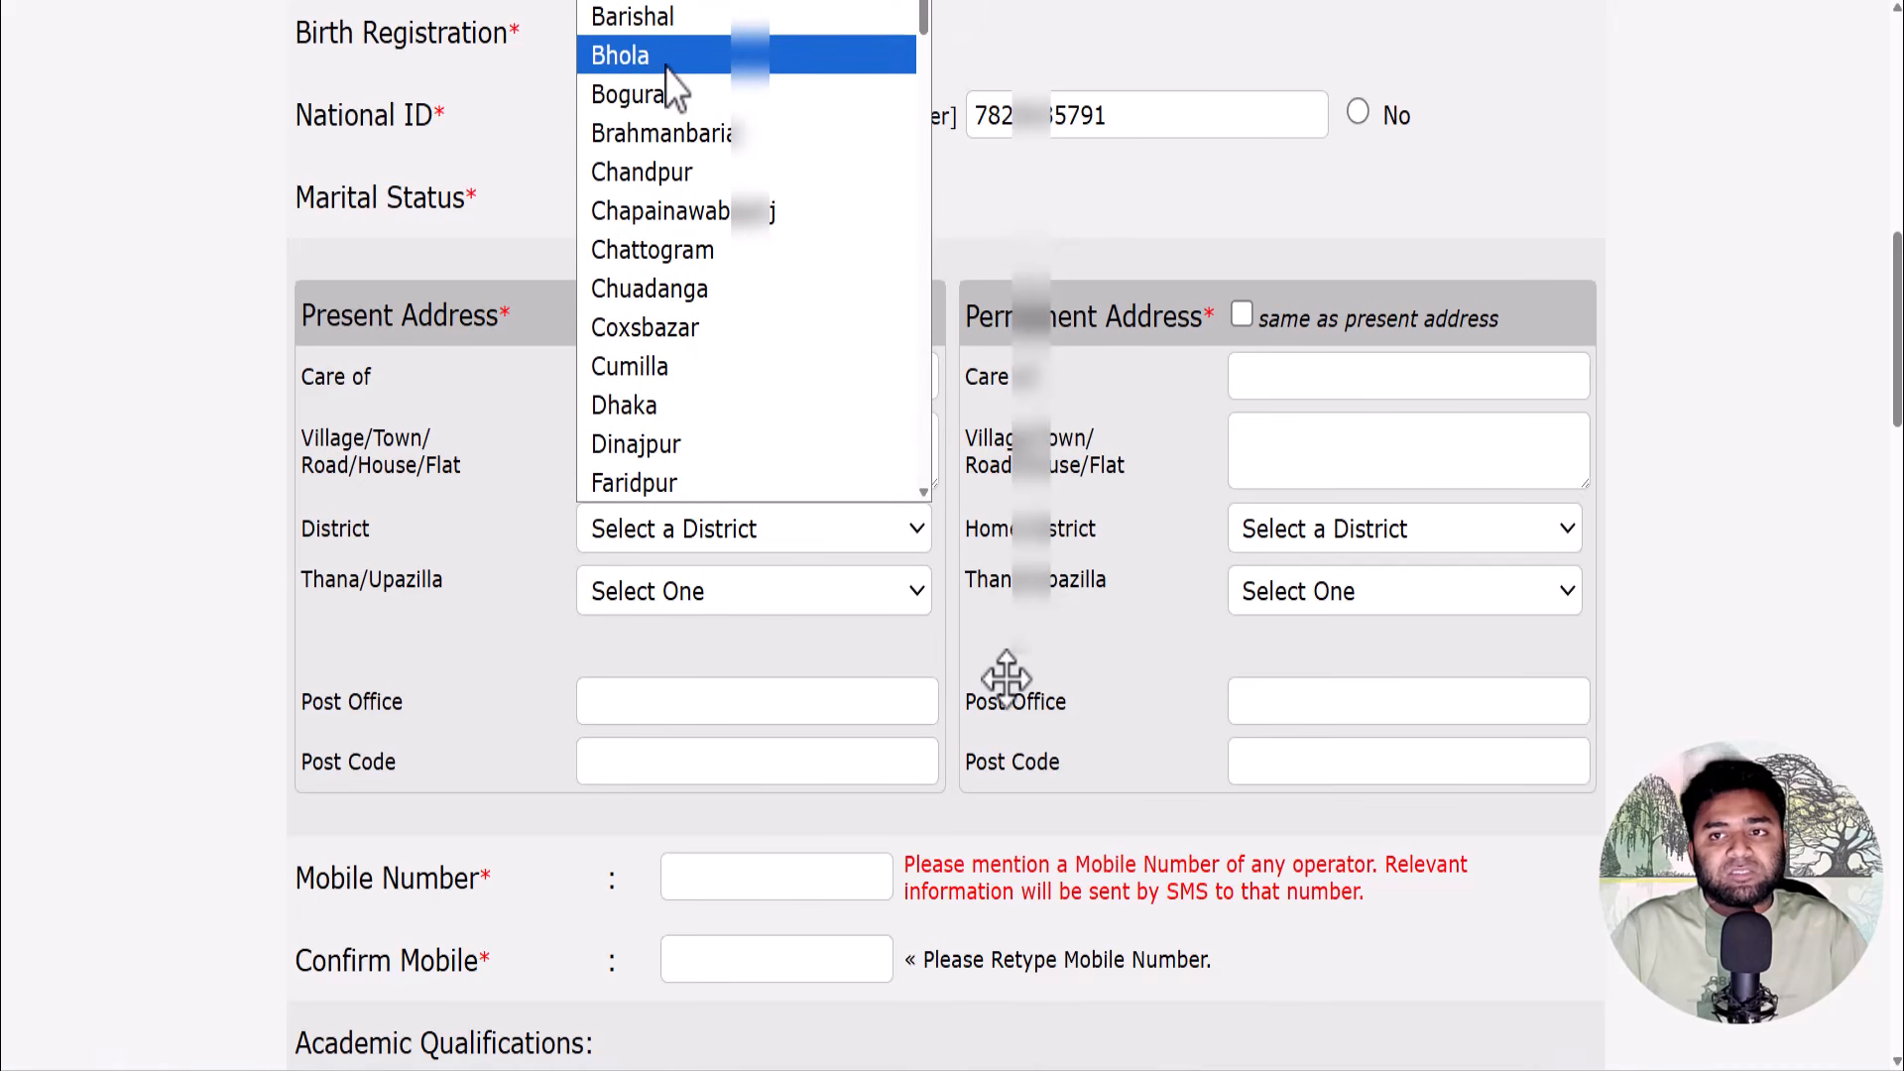
left_click(668, 71)
left_click(642, 593)
left_click(646, 673)
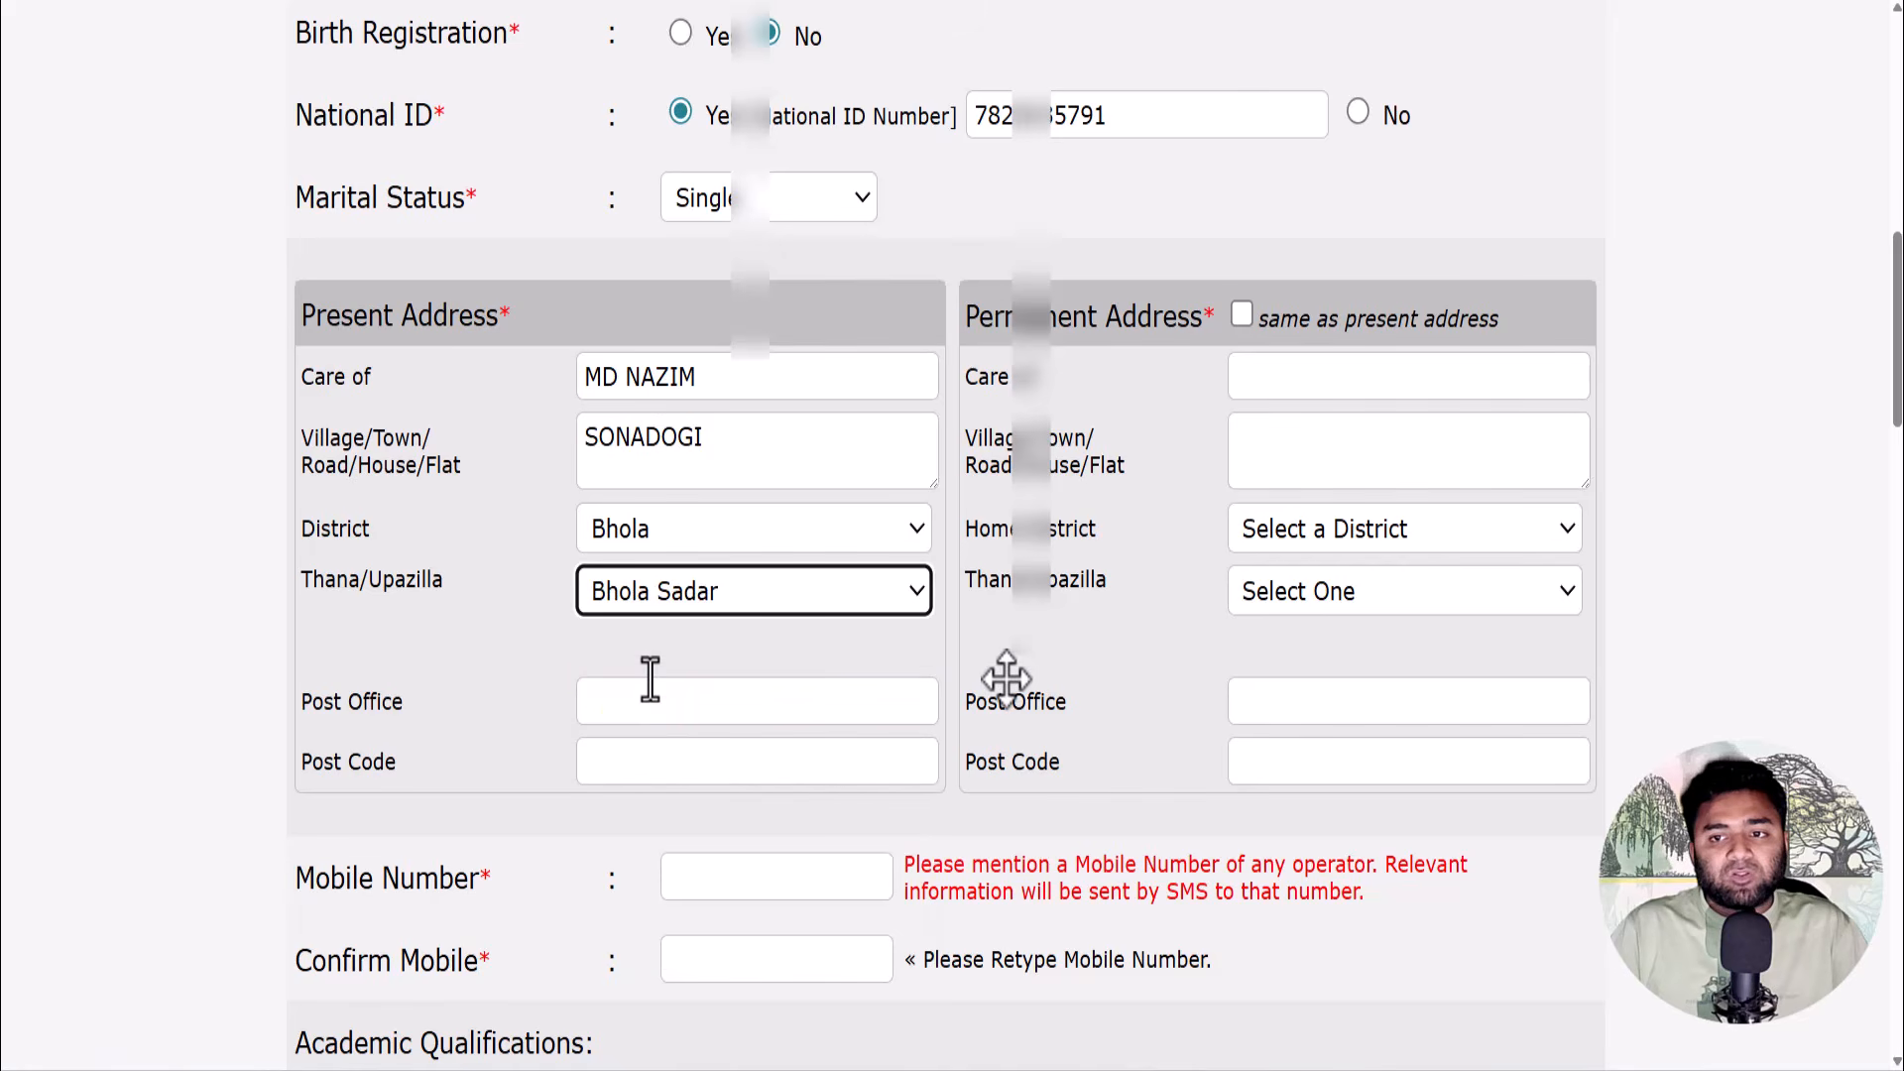
left_click(626, 706)
left_click(757, 771)
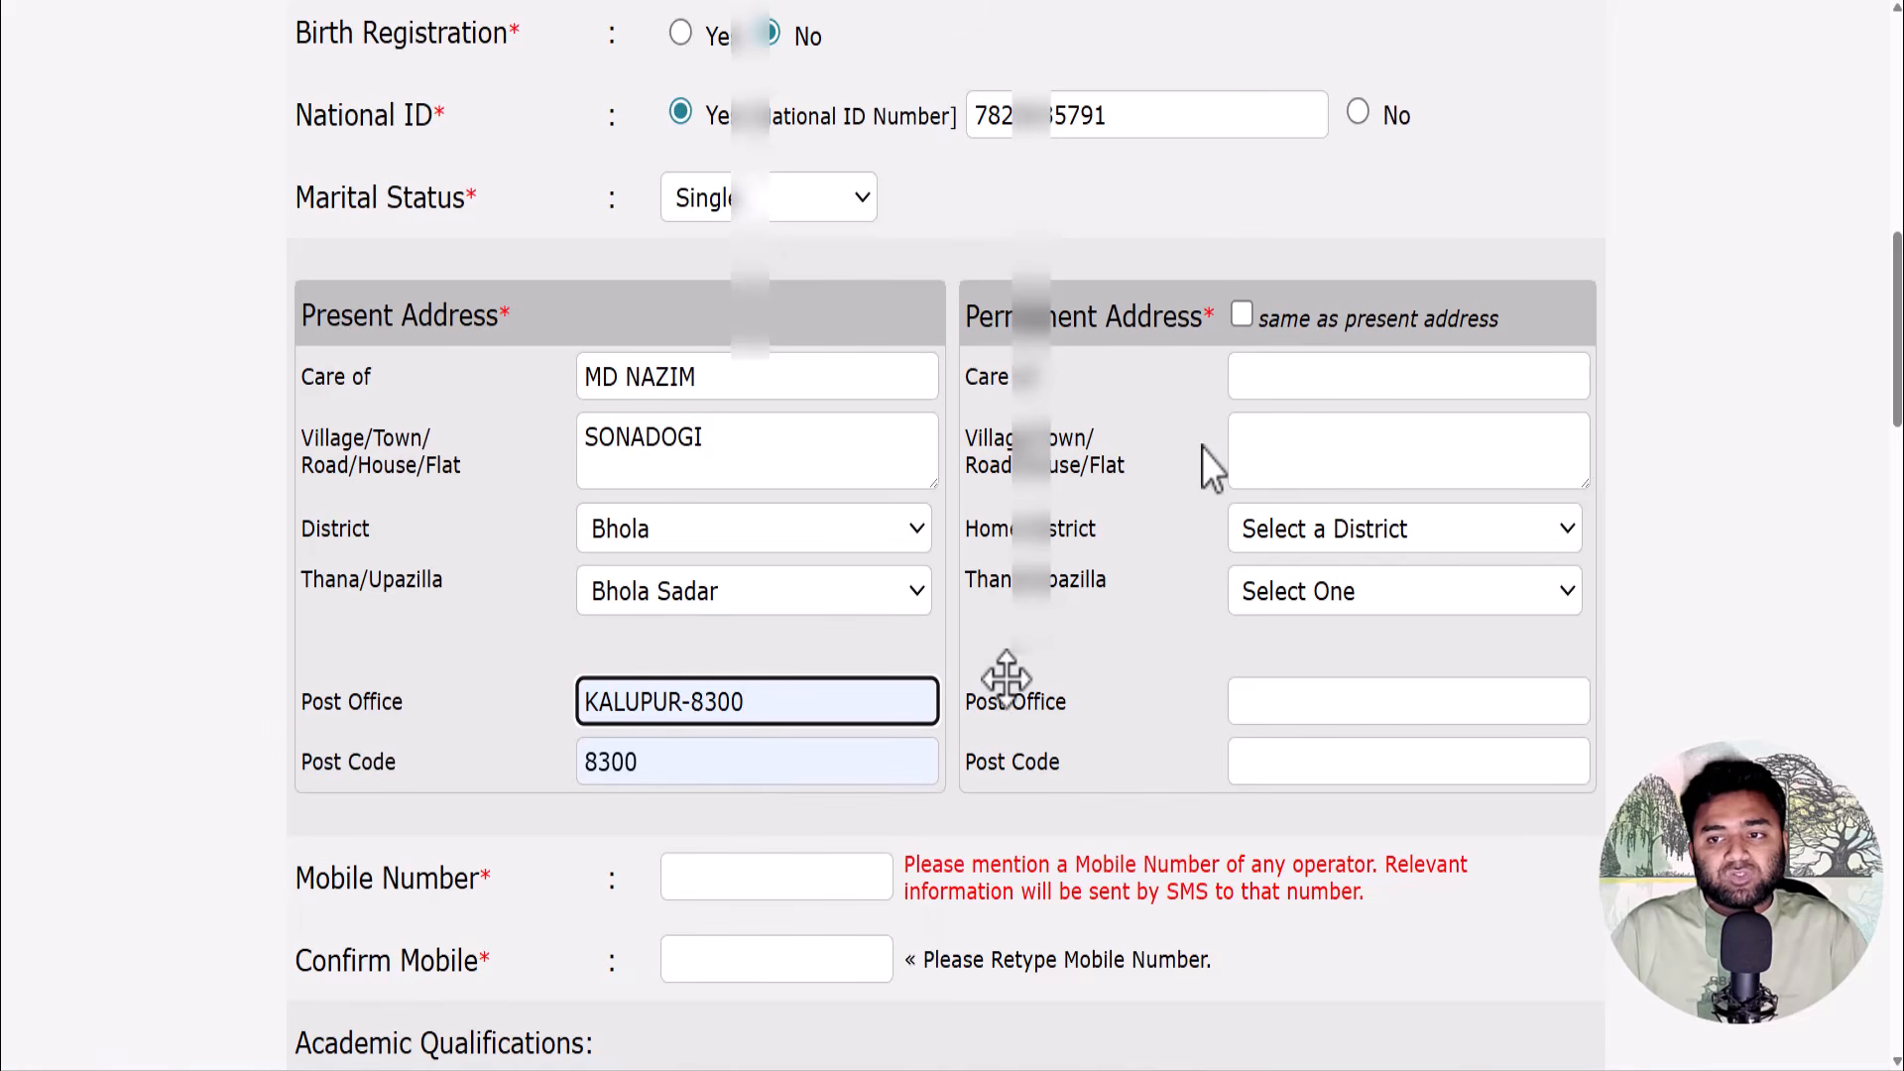
- Tick the Permanent Address checkbox so it copies the present address
left_click(1246, 313)
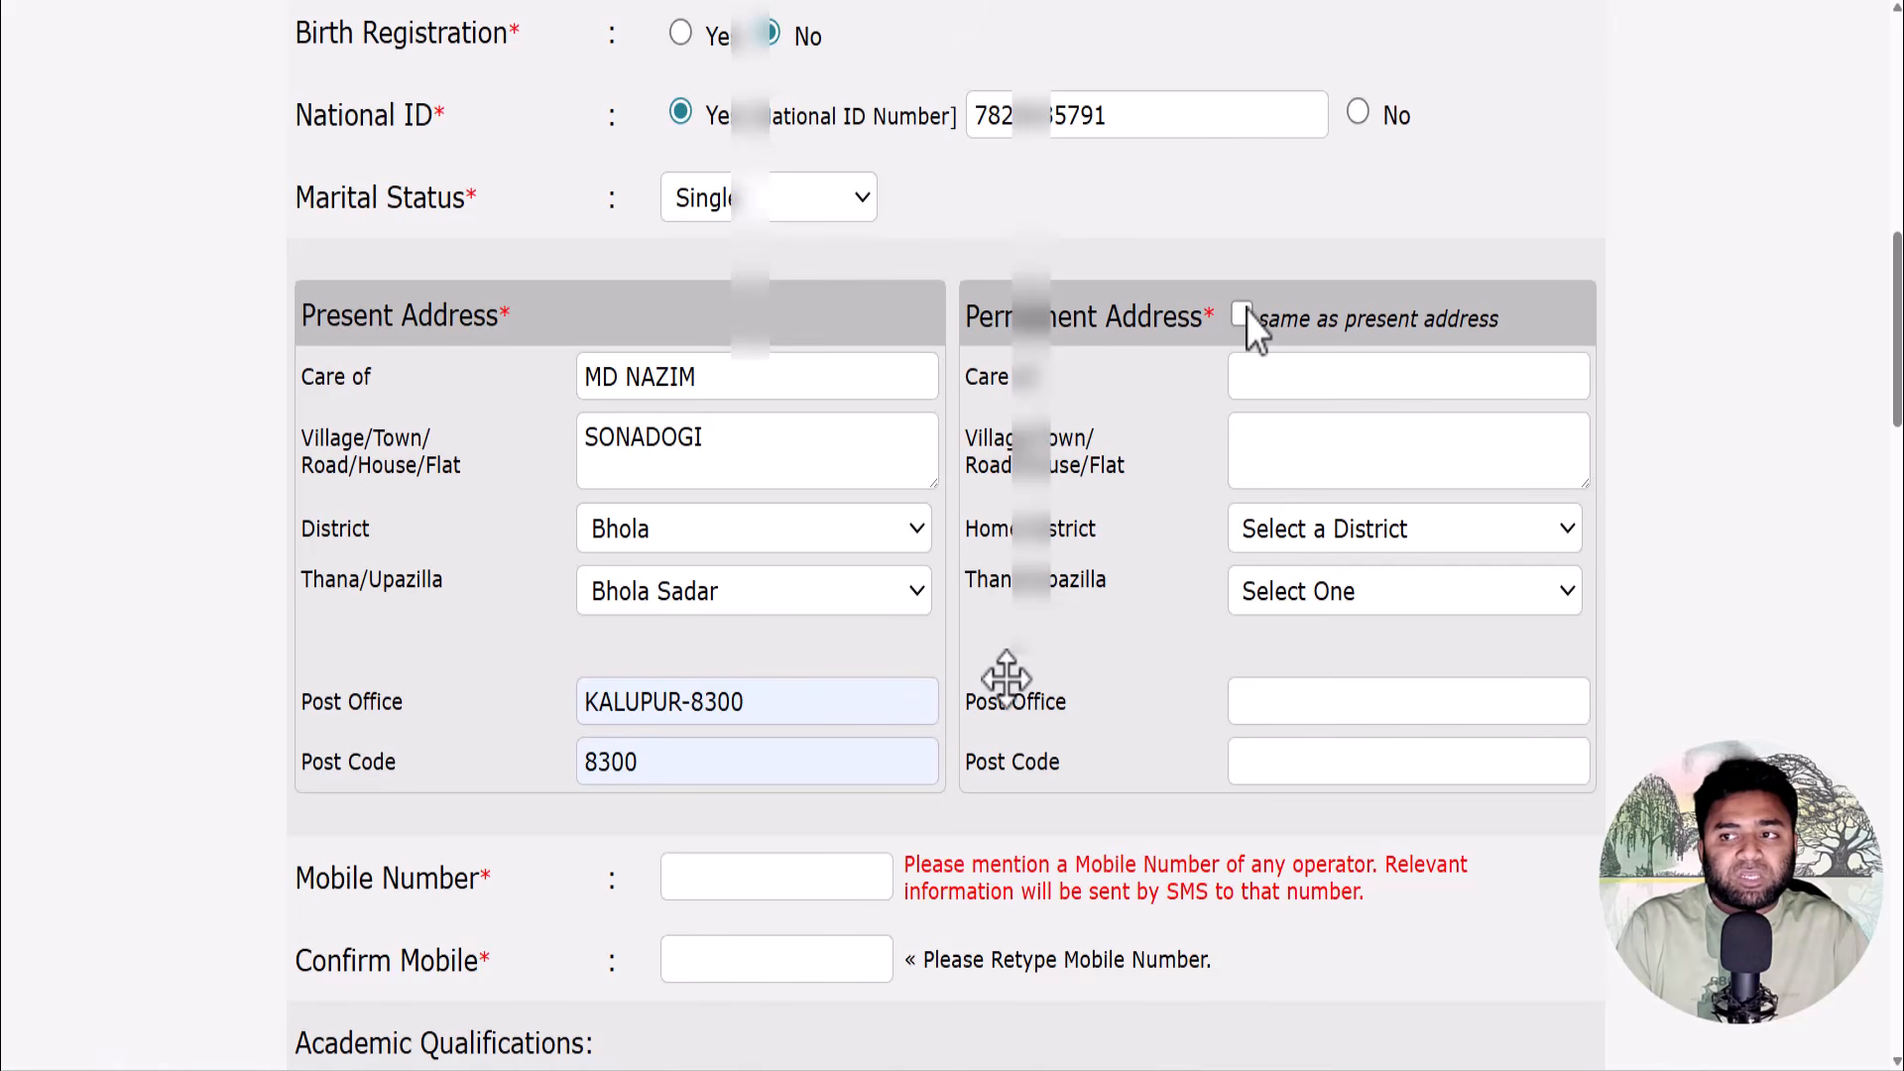
left_click(1243, 316)
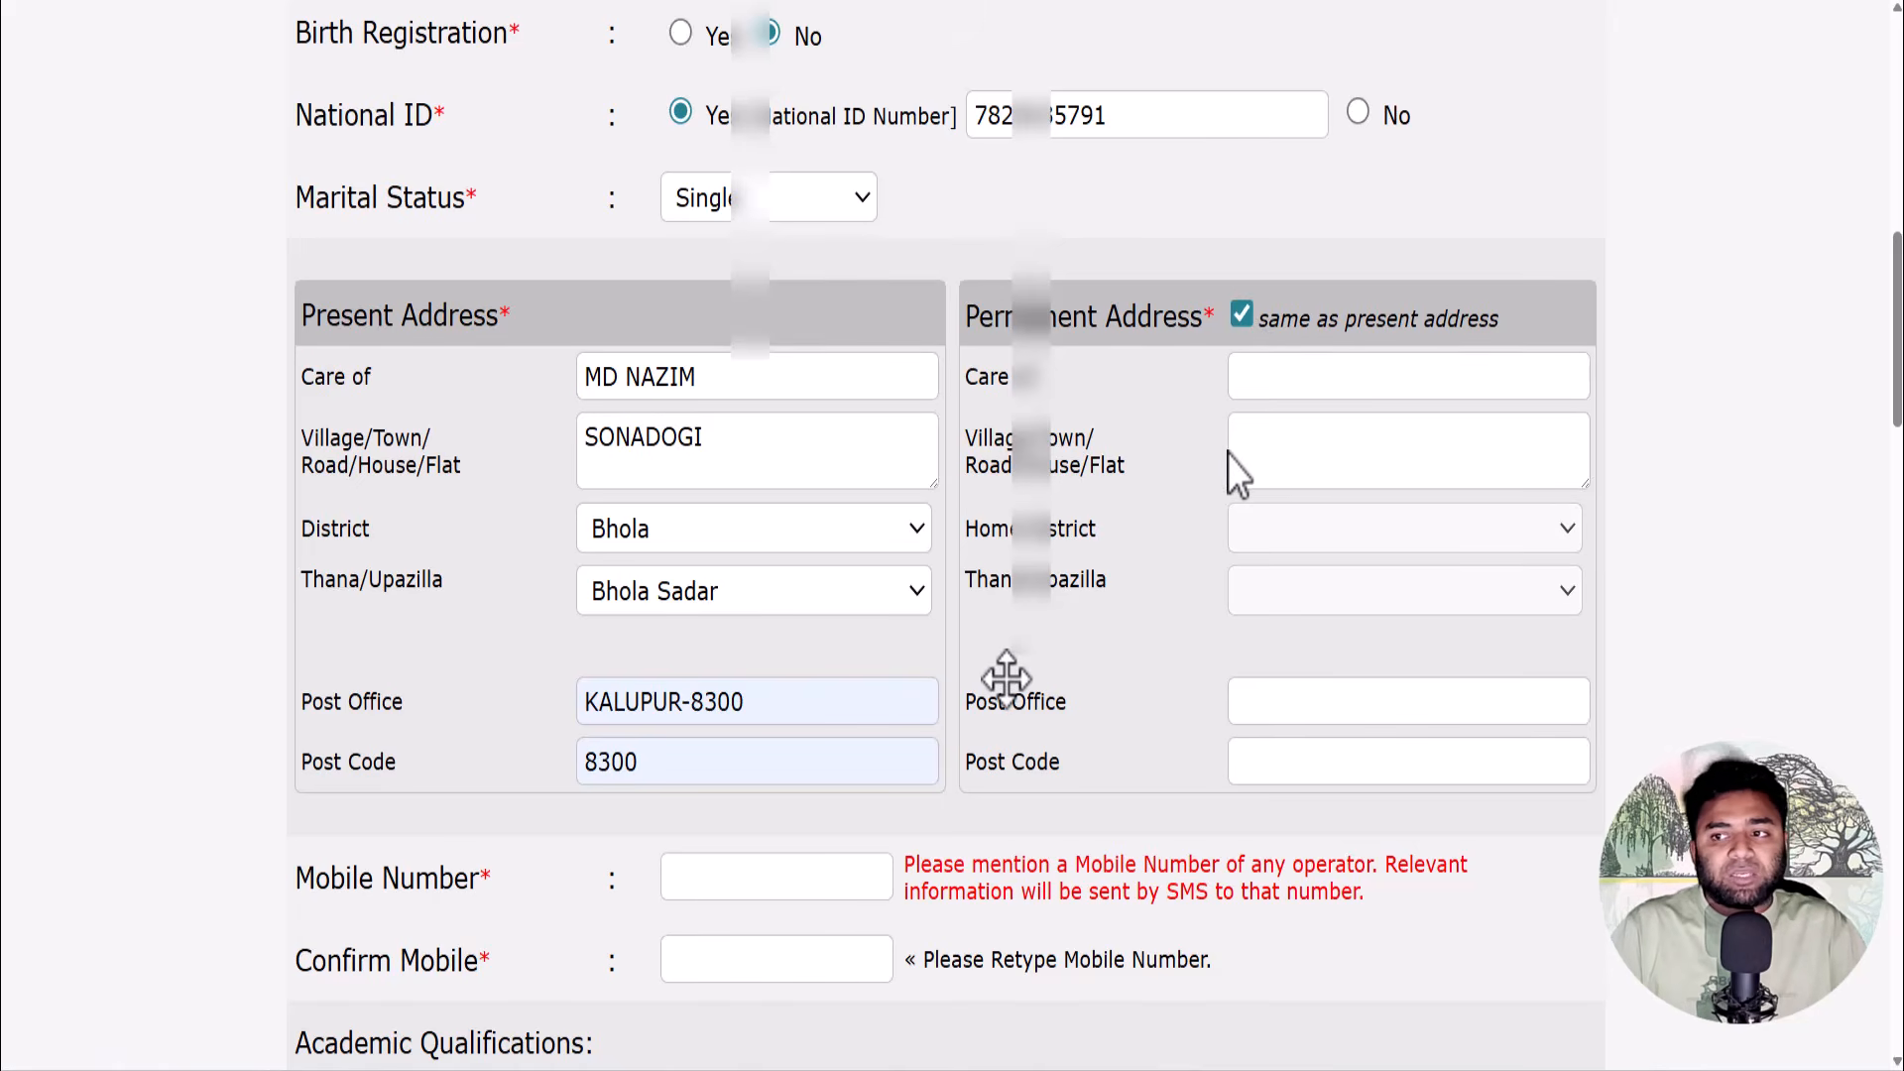
scroll(1225, 455, "down", 5)
- Enter the applicant's mobile number and fill Confirm Mobile with the saved number
left_click(765, 406)
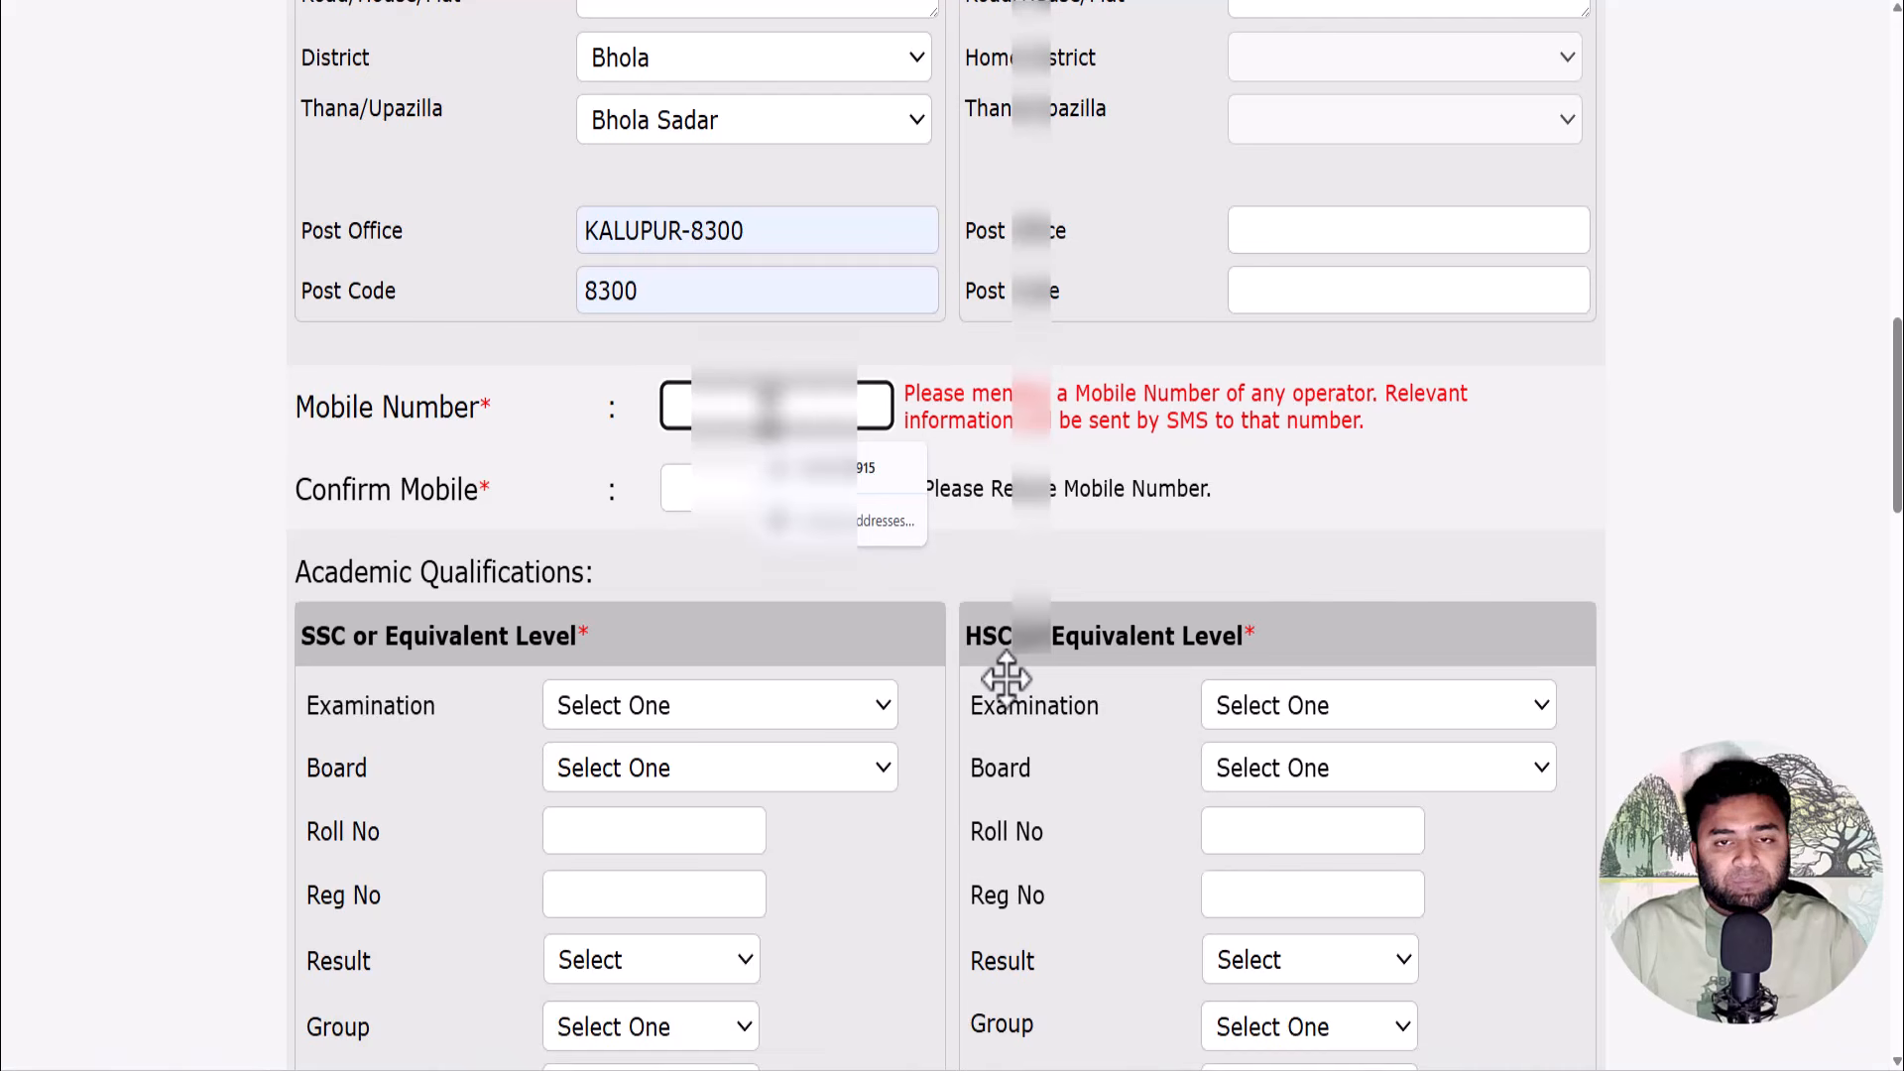
type("01")
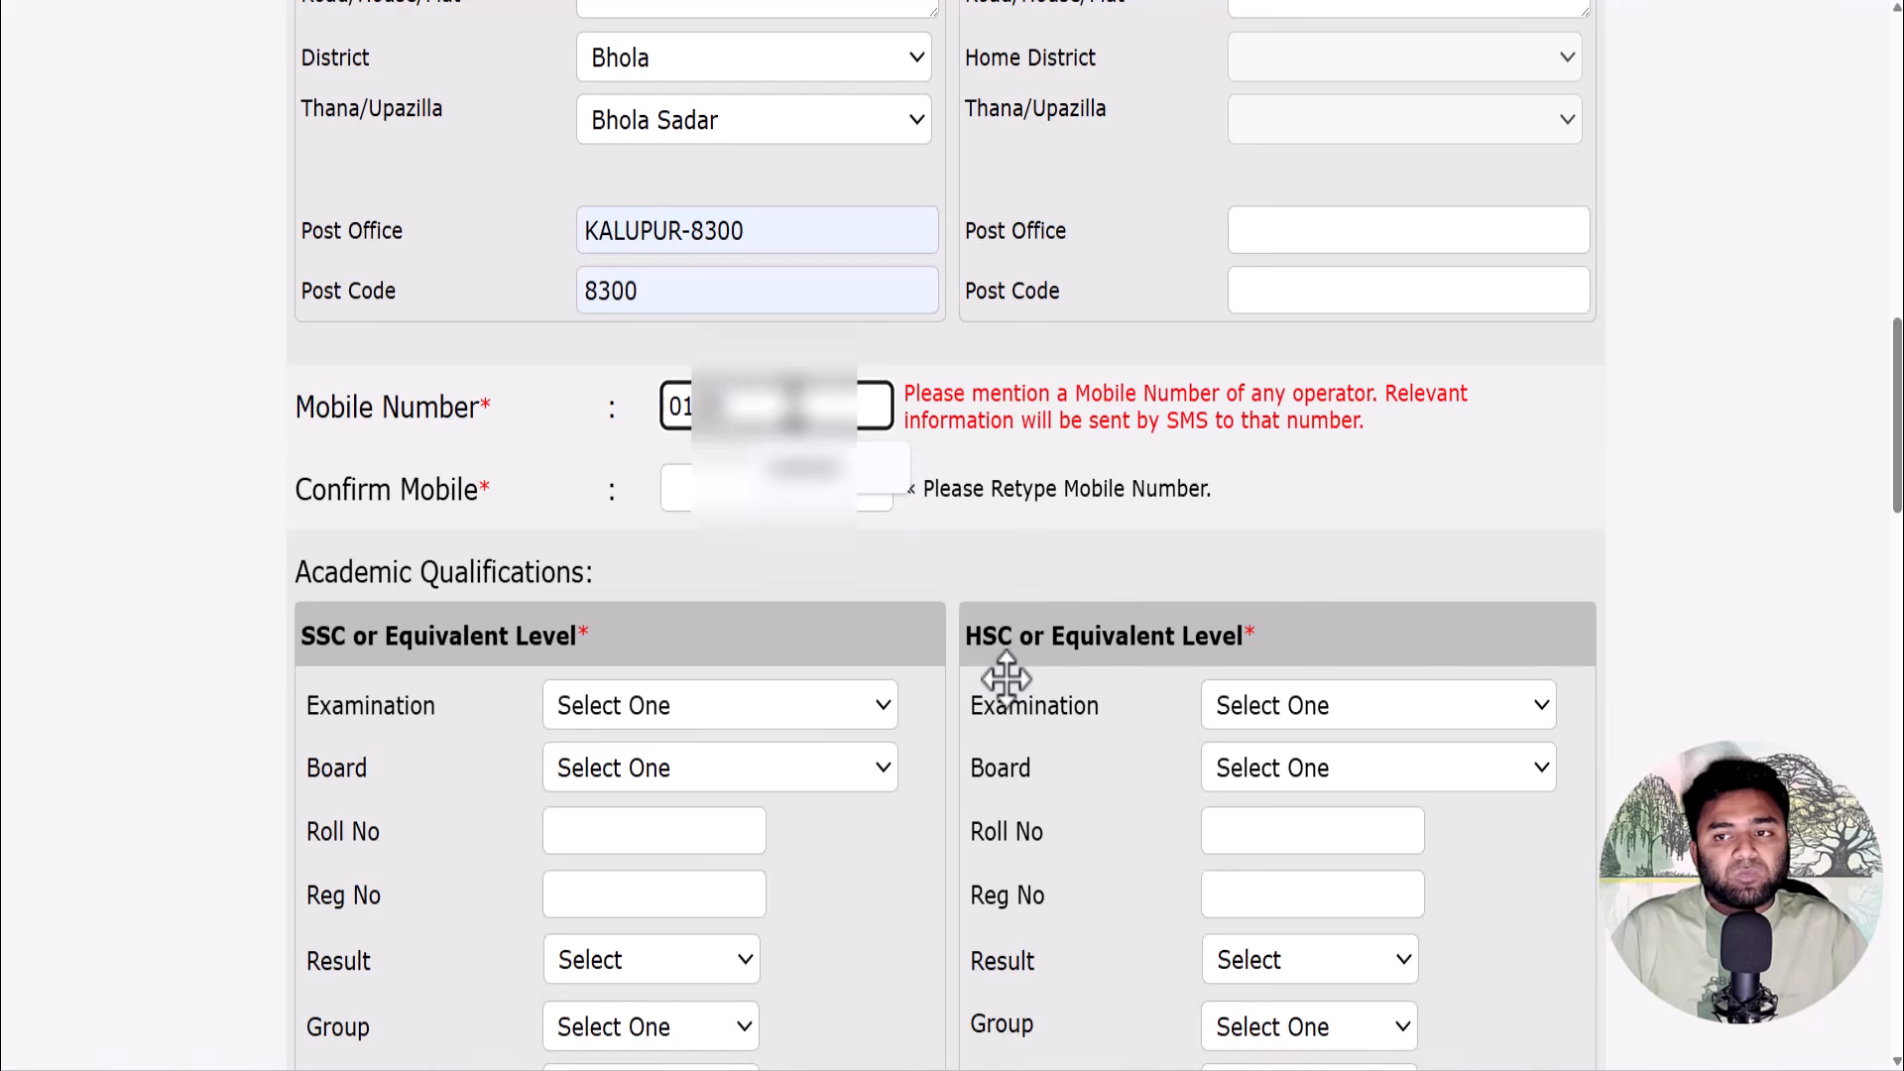
key("Tab")
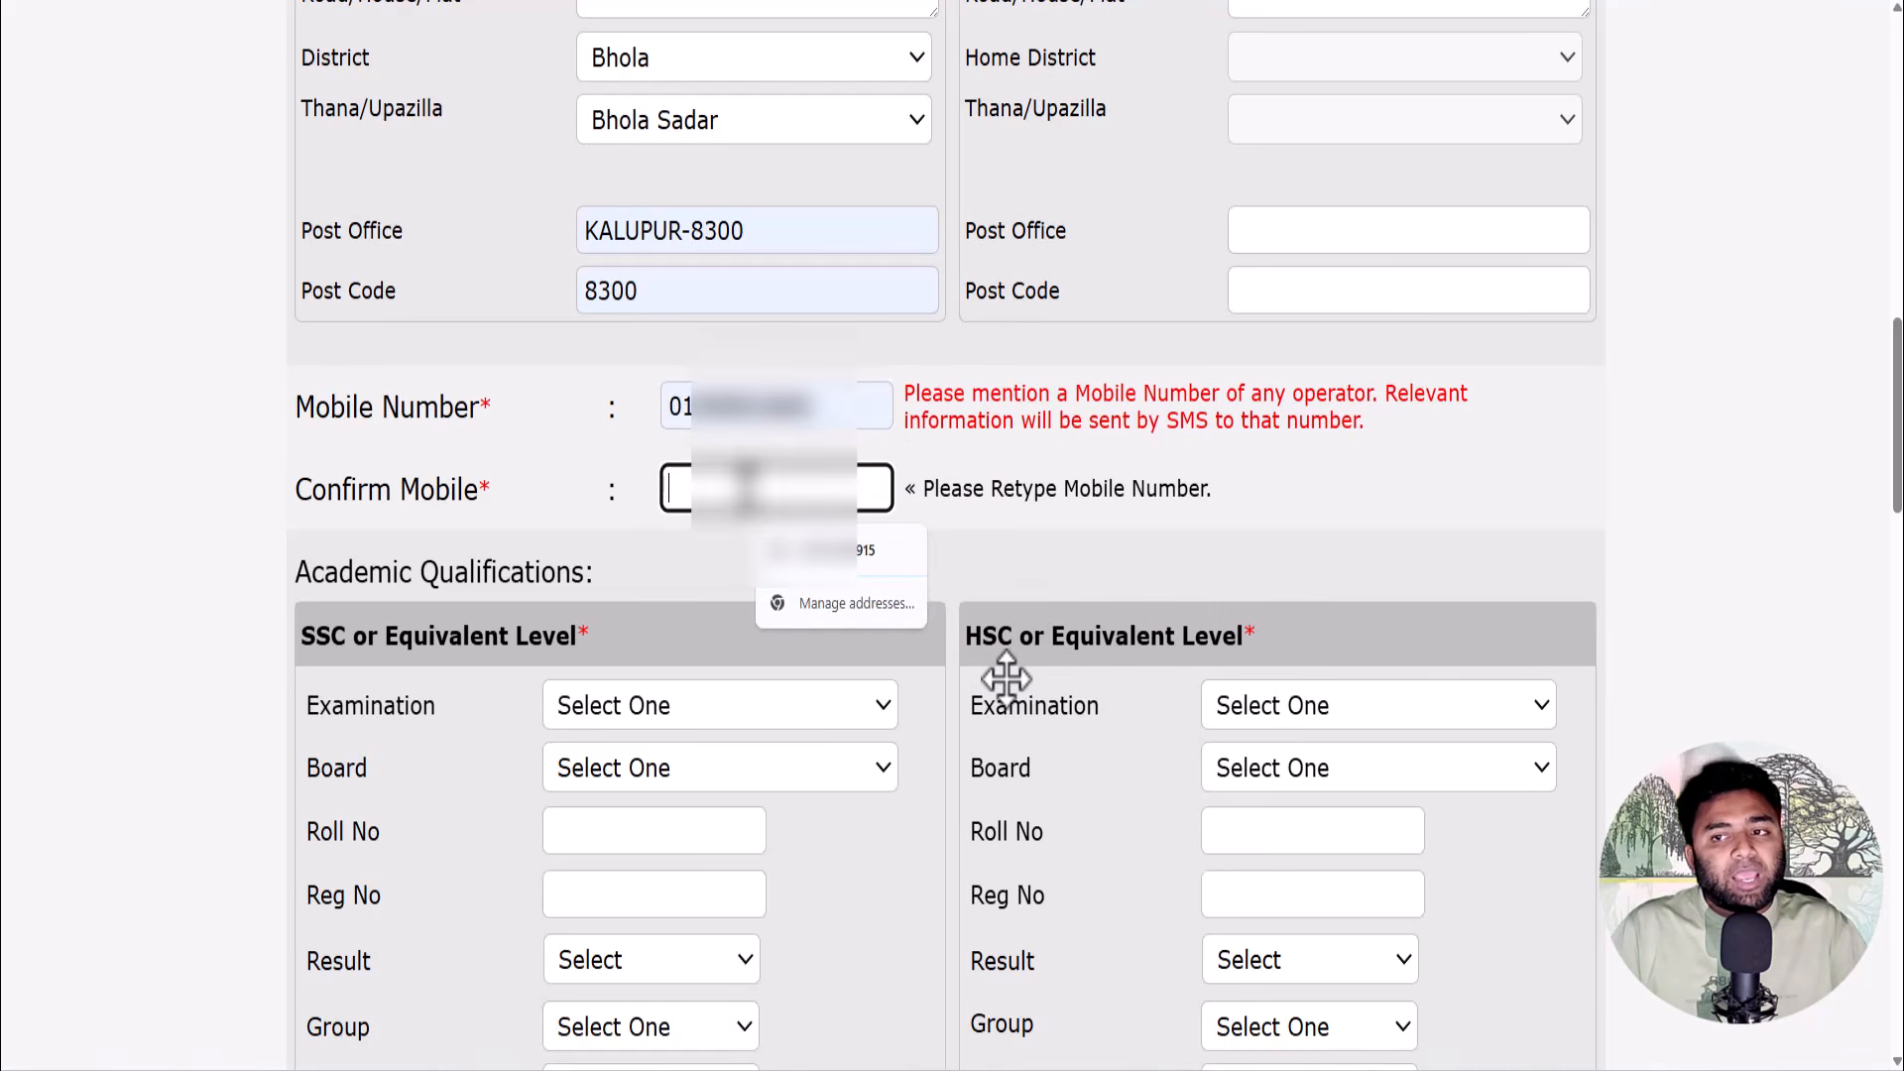
type("0158")
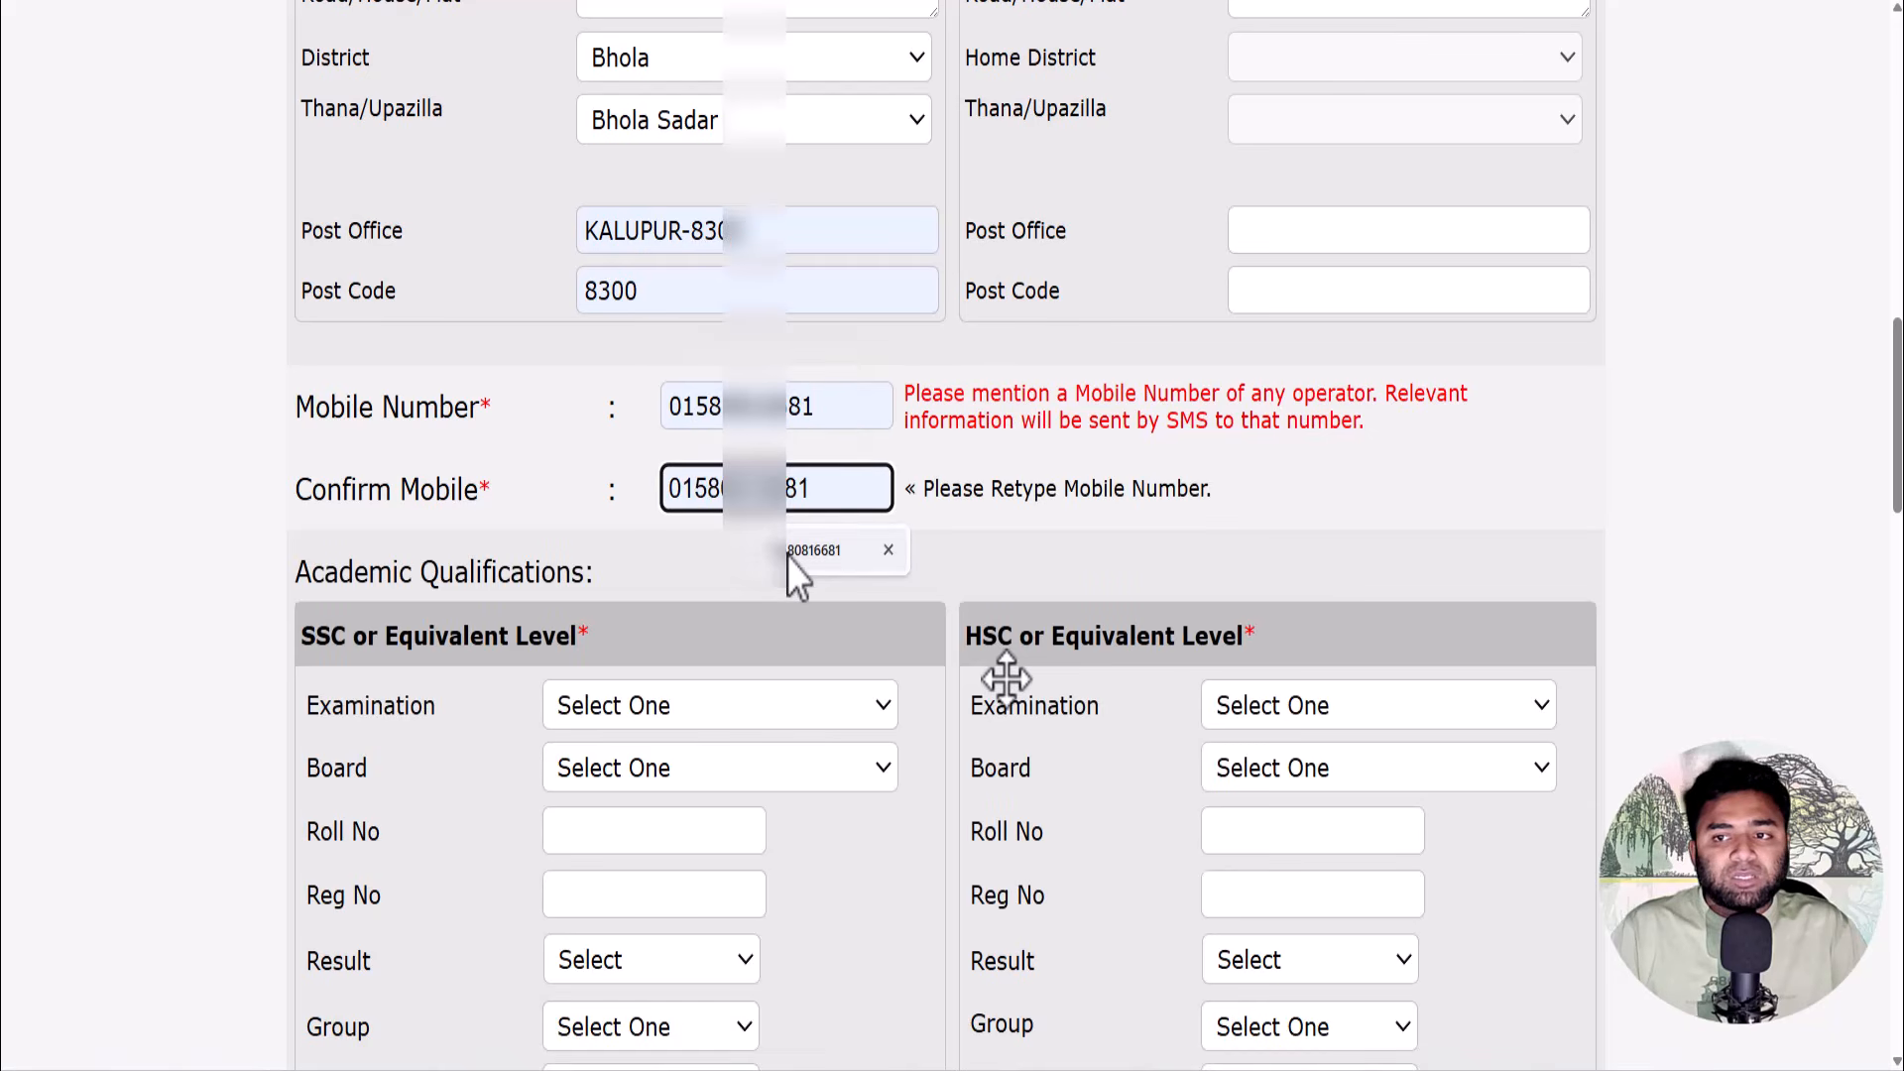
left_click(787, 553)
scroll(829, 488, "down", 4)
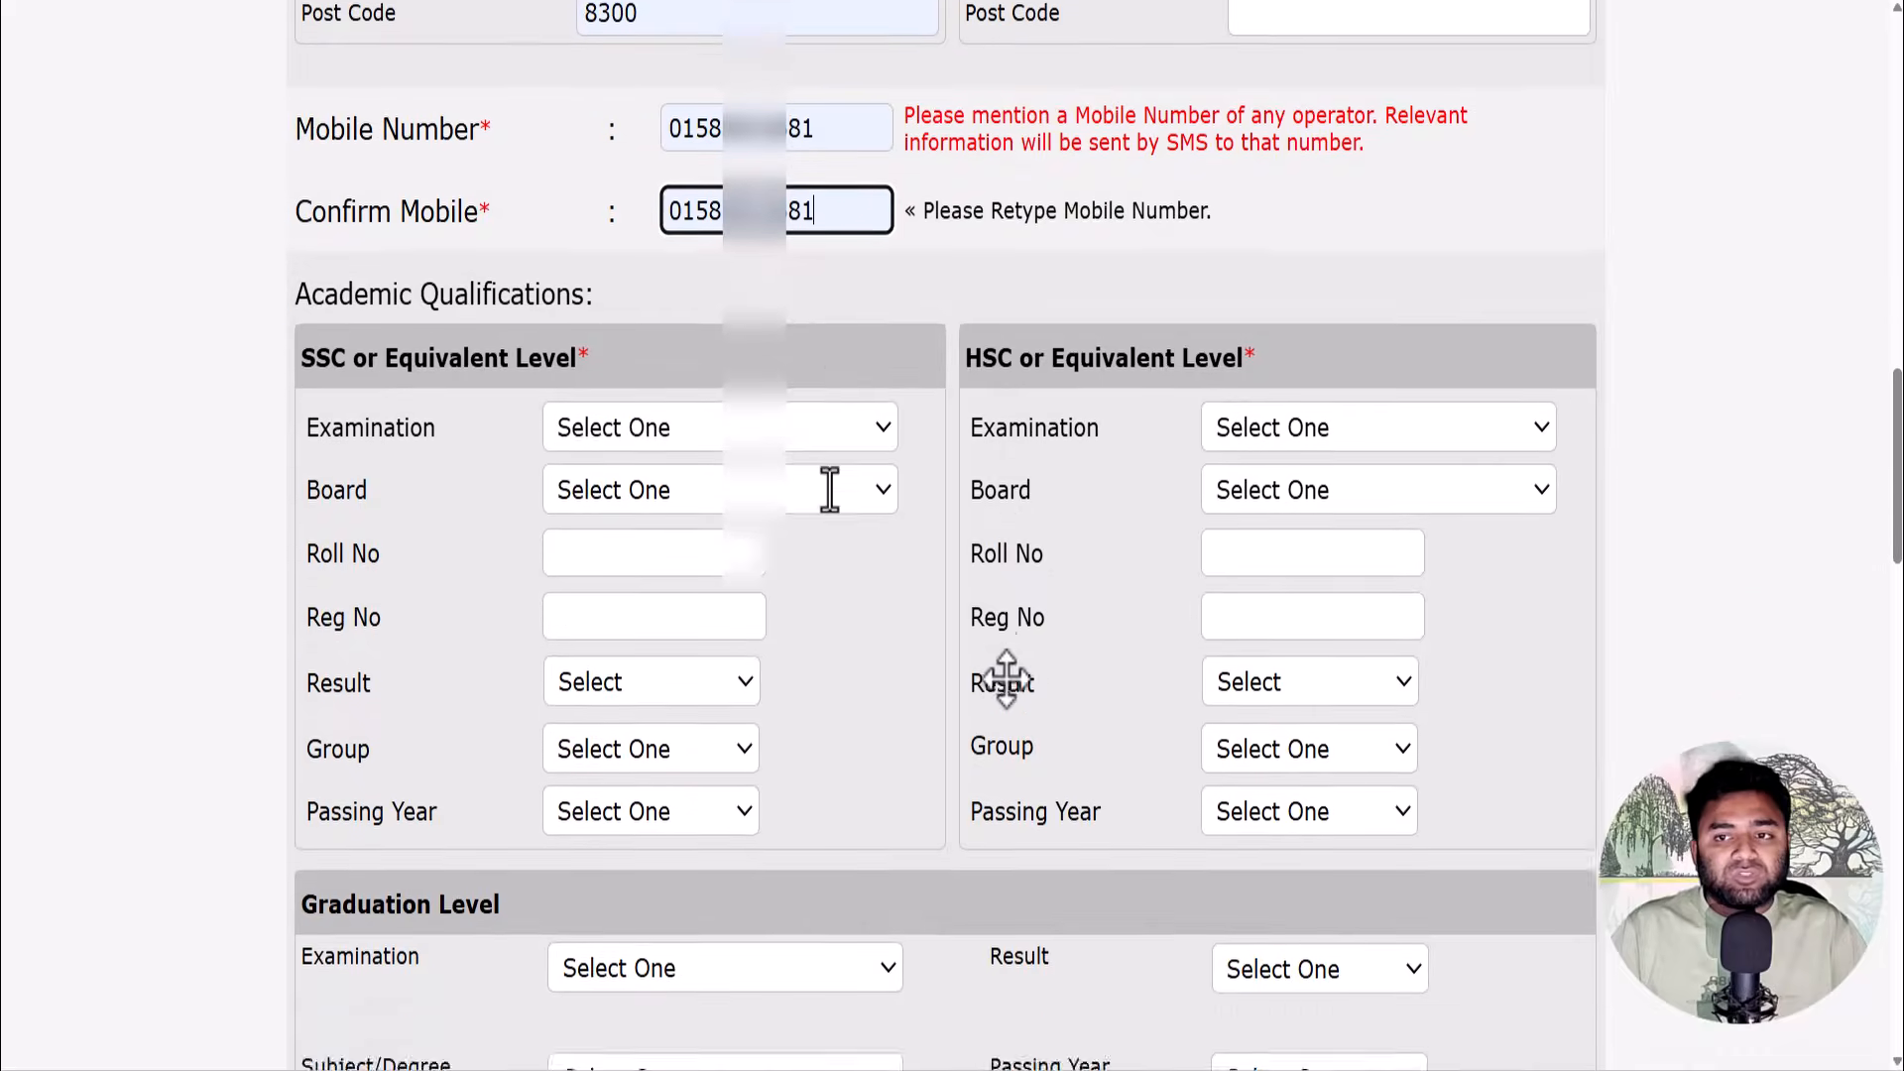
- Set the SSC examination to Dakhil, board Madrasah, and enter the roll number
left_click(684, 352)
left_click(662, 472)
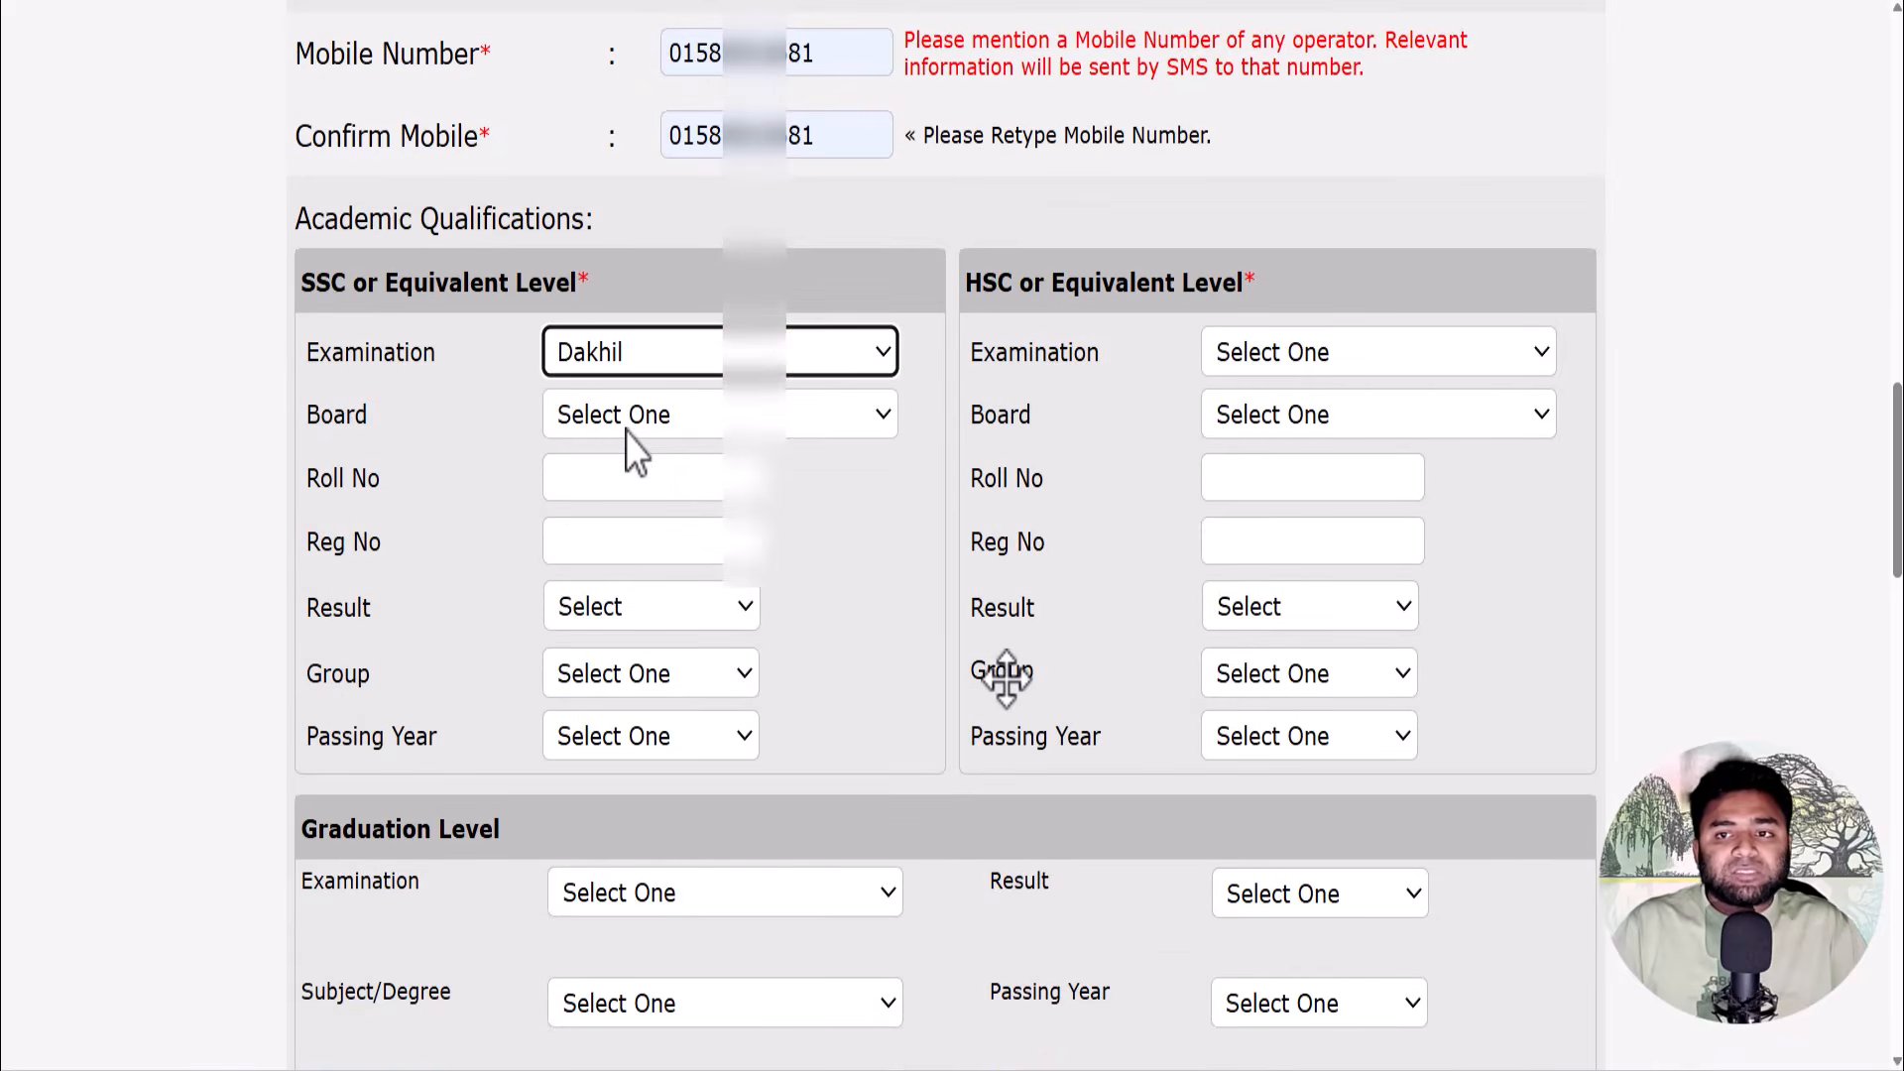
left_click(627, 417)
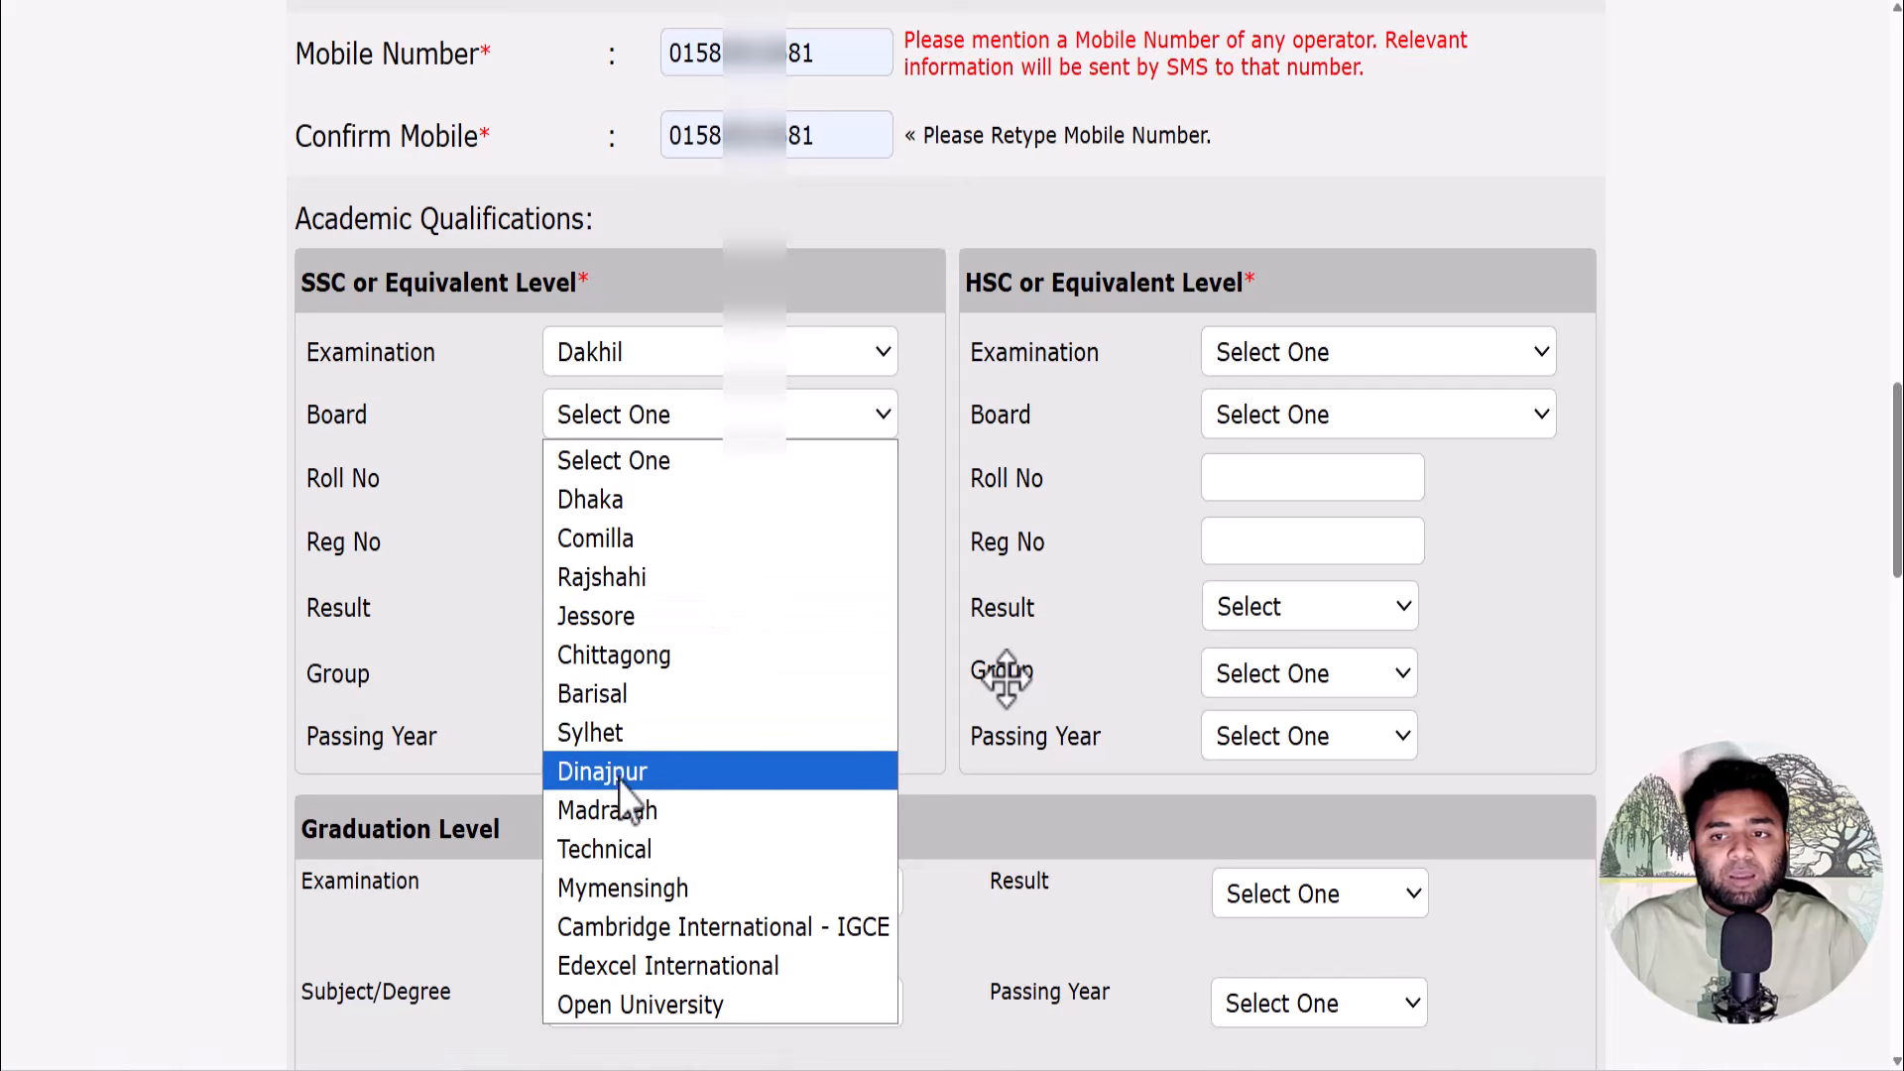
left_click(625, 814)
left_click(625, 486)
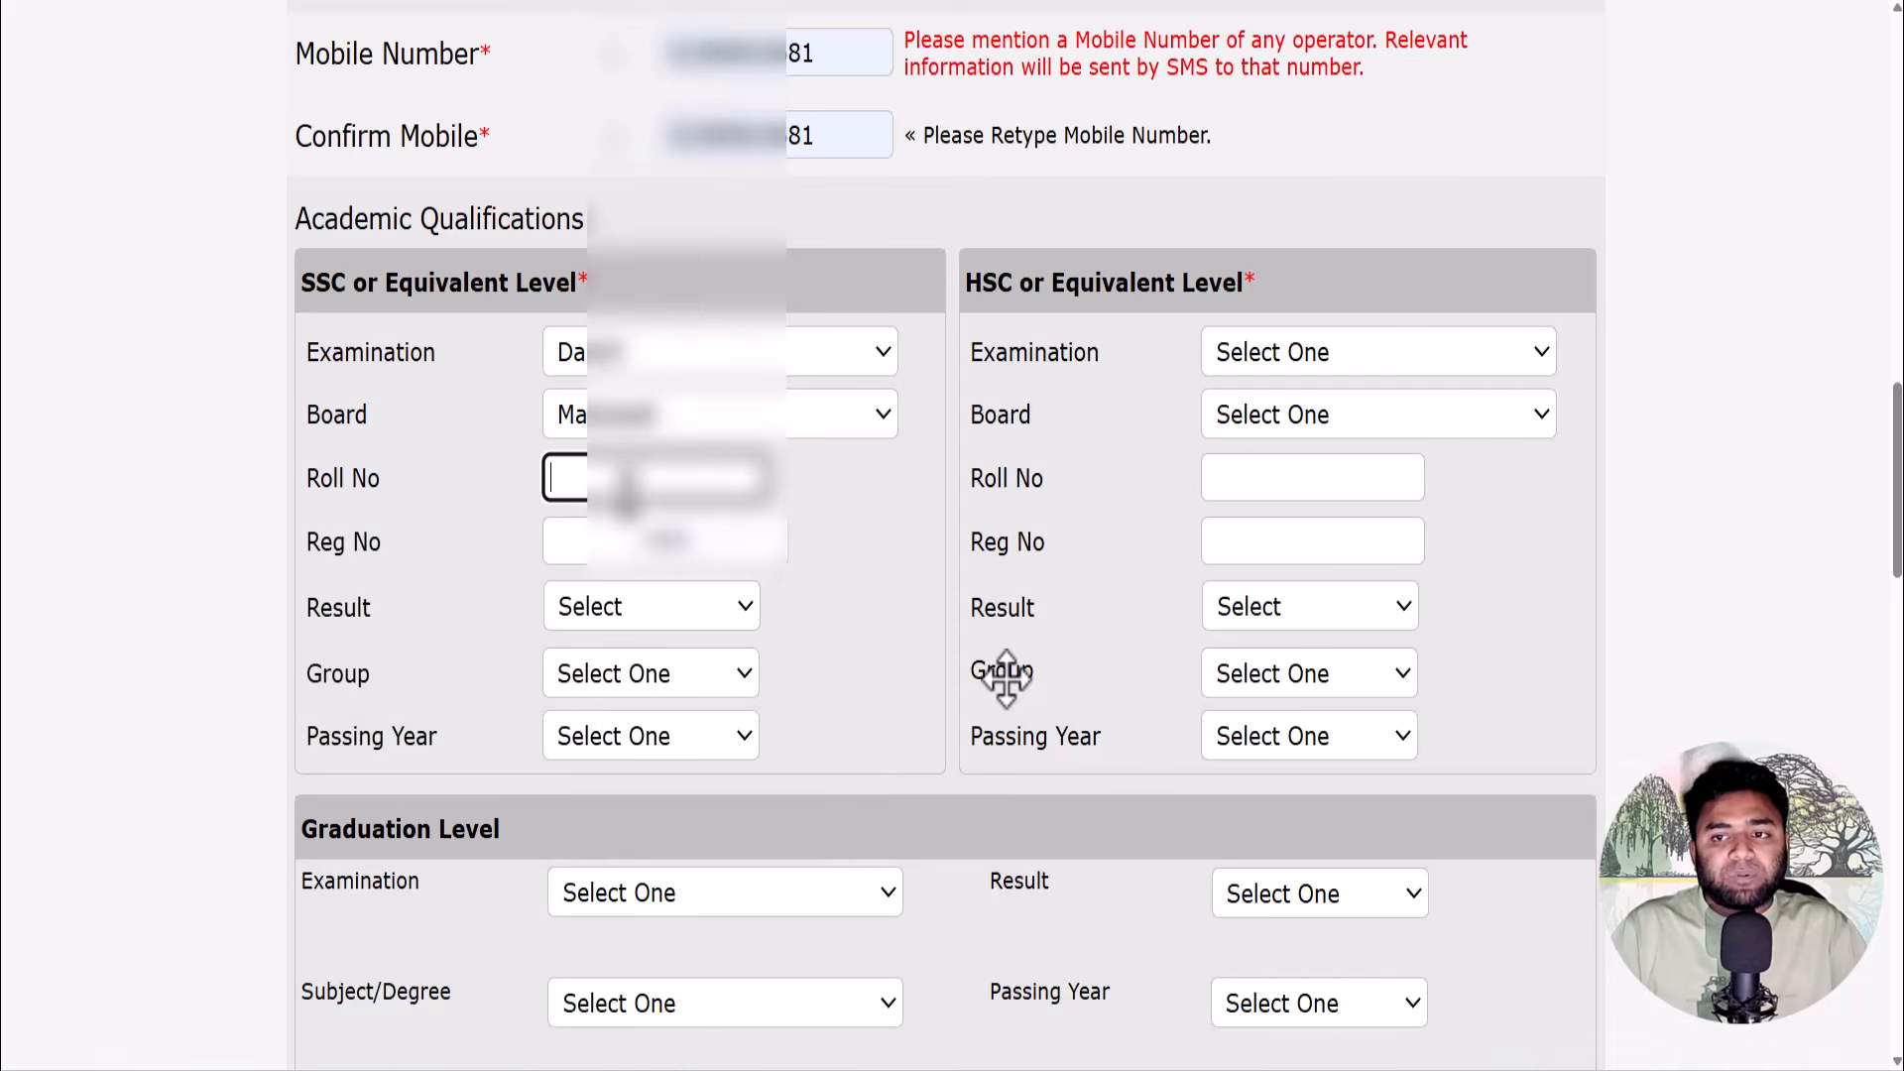
left_click(1007, 680)
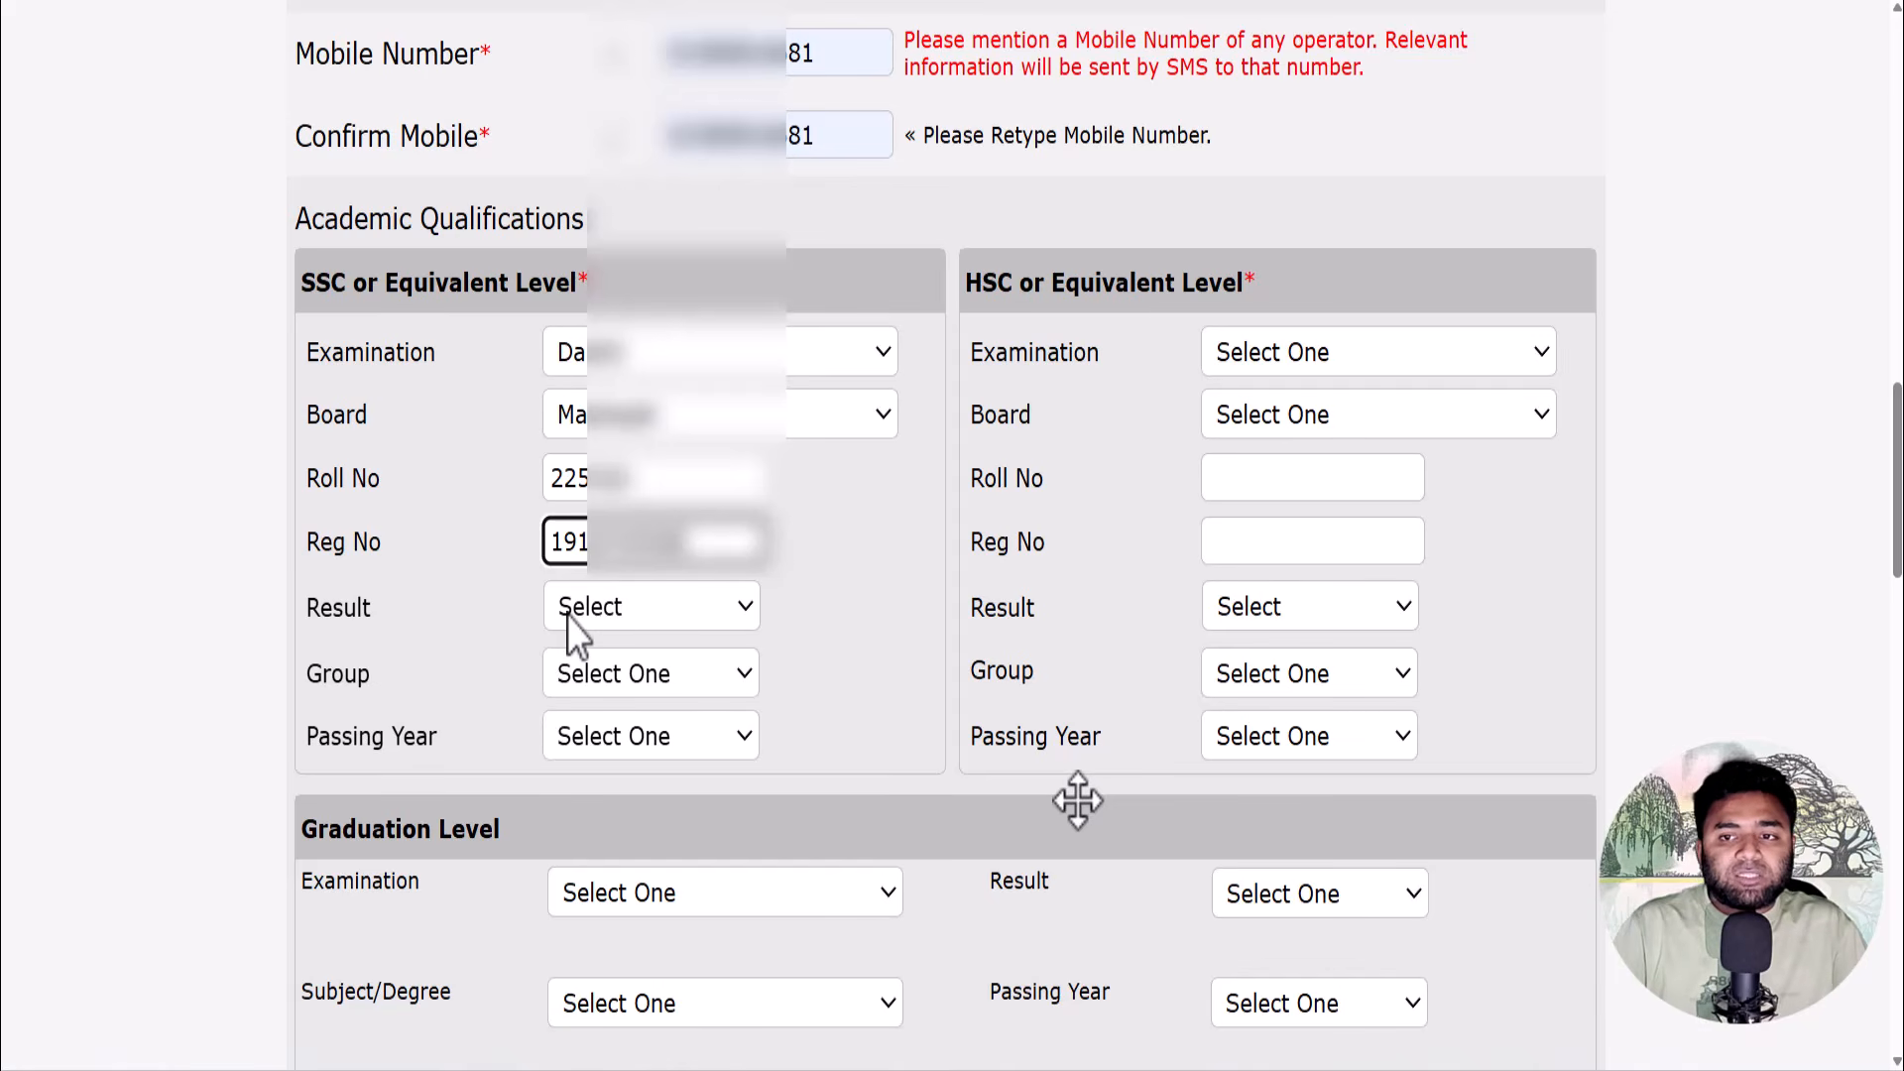
- Give SSC a GPA(out of 5) result of 5.00, group Humanities, passing year 2022
left_click(585, 608)
left_click(680, 846)
left_click(814, 609)
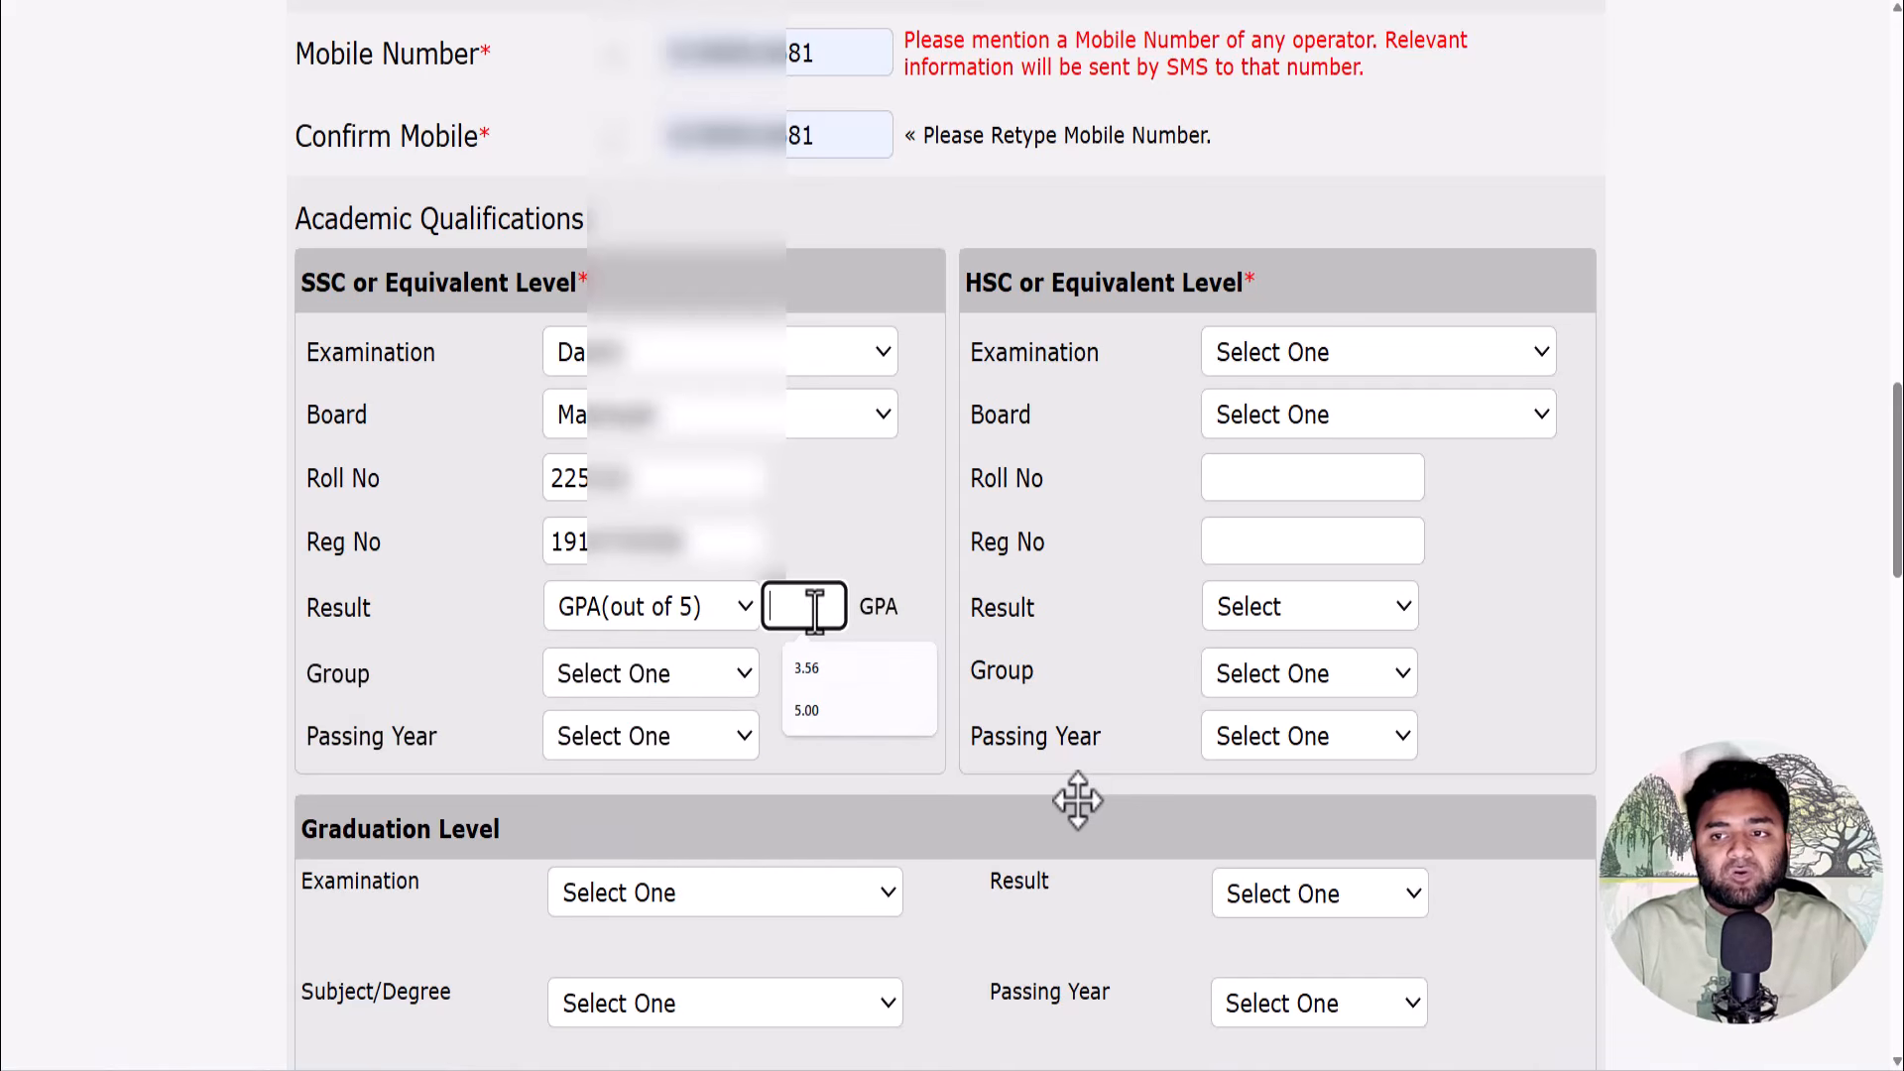
left_click(829, 714)
left_click(728, 684)
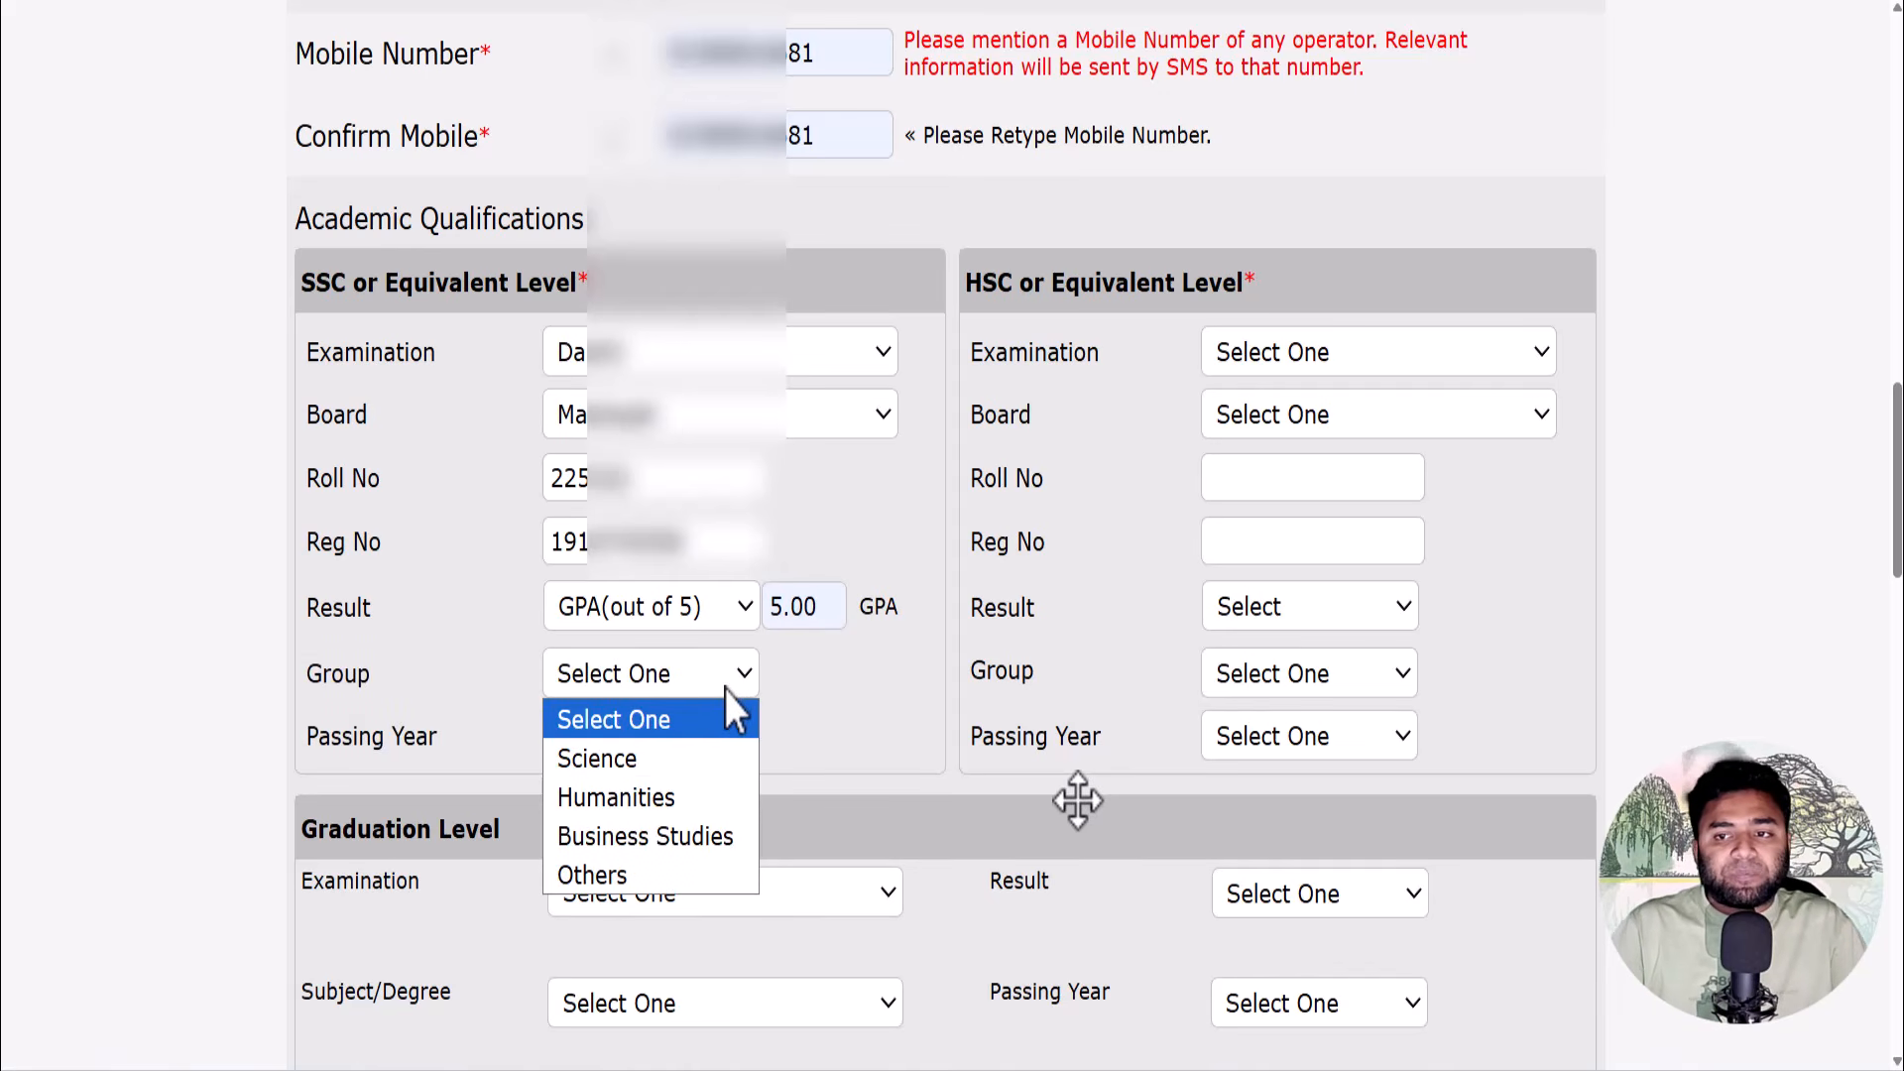
left_click(686, 793)
left_click(664, 745)
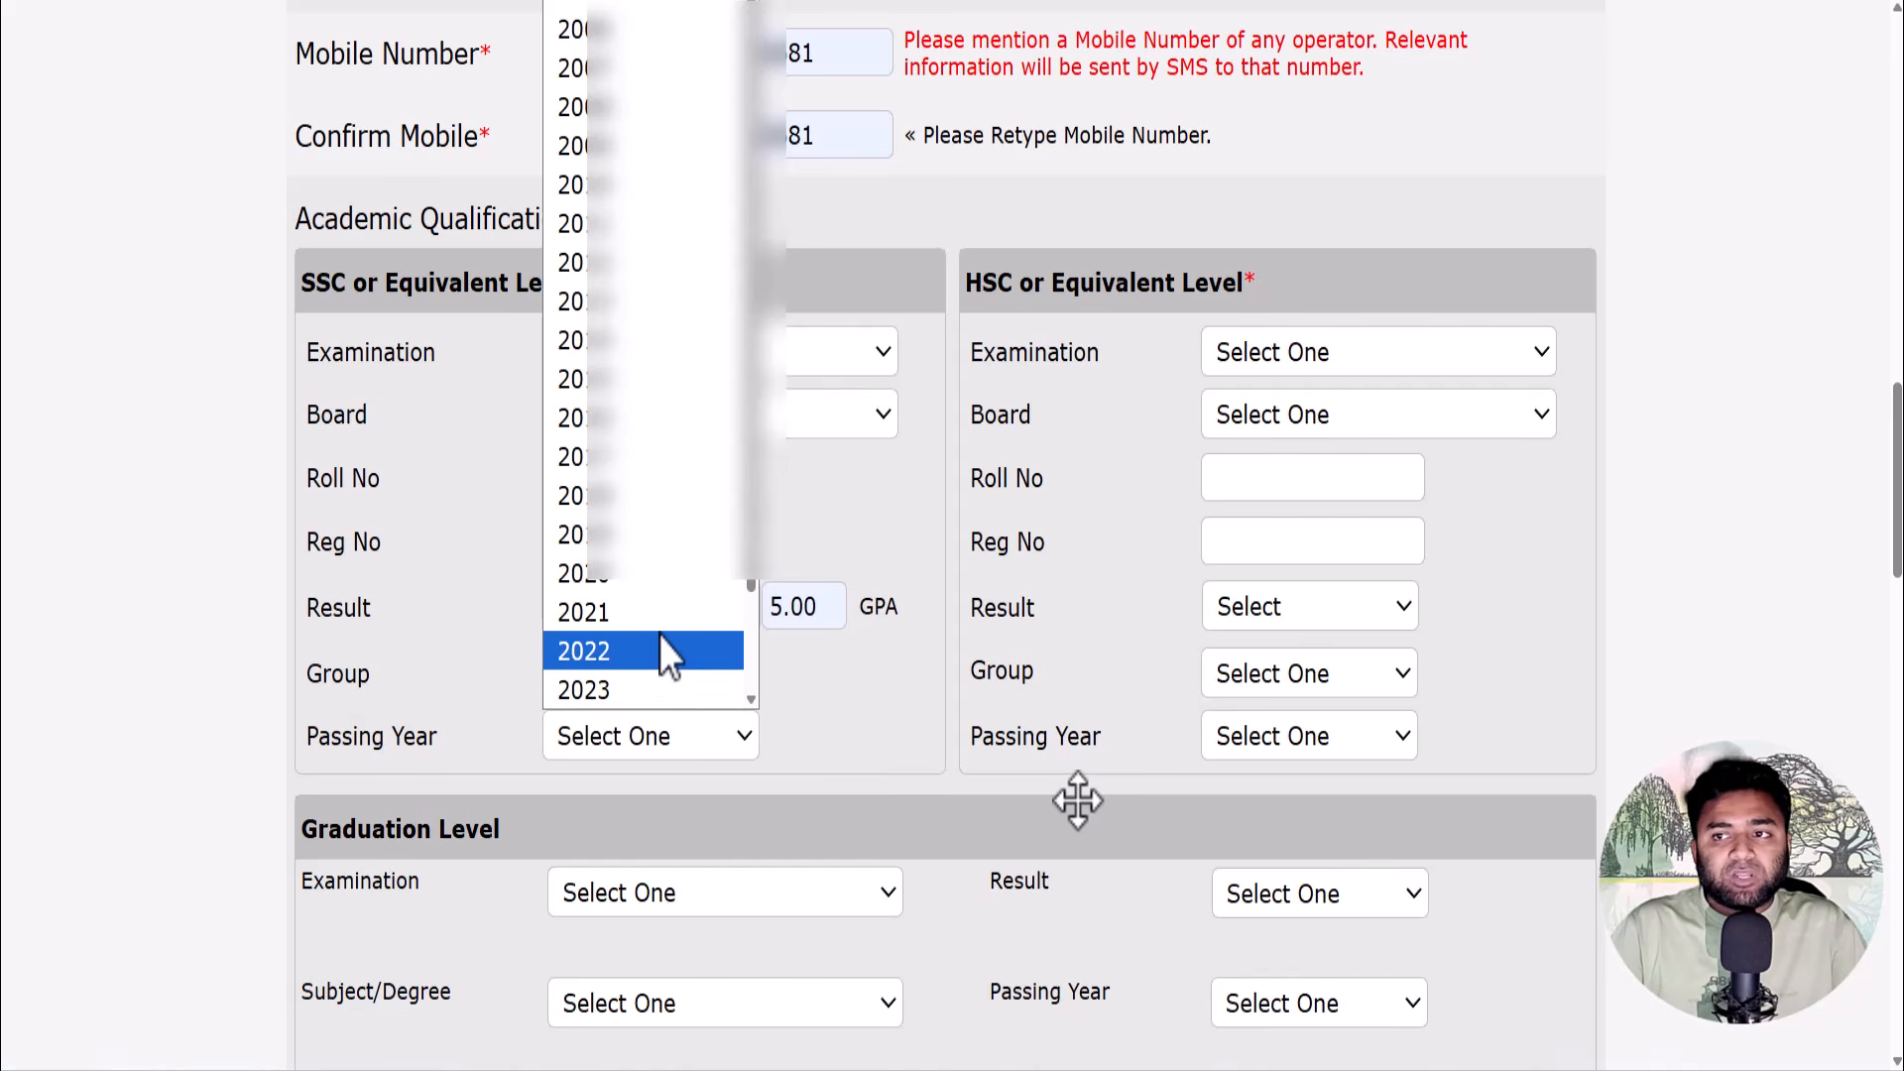
left_click(952, 613)
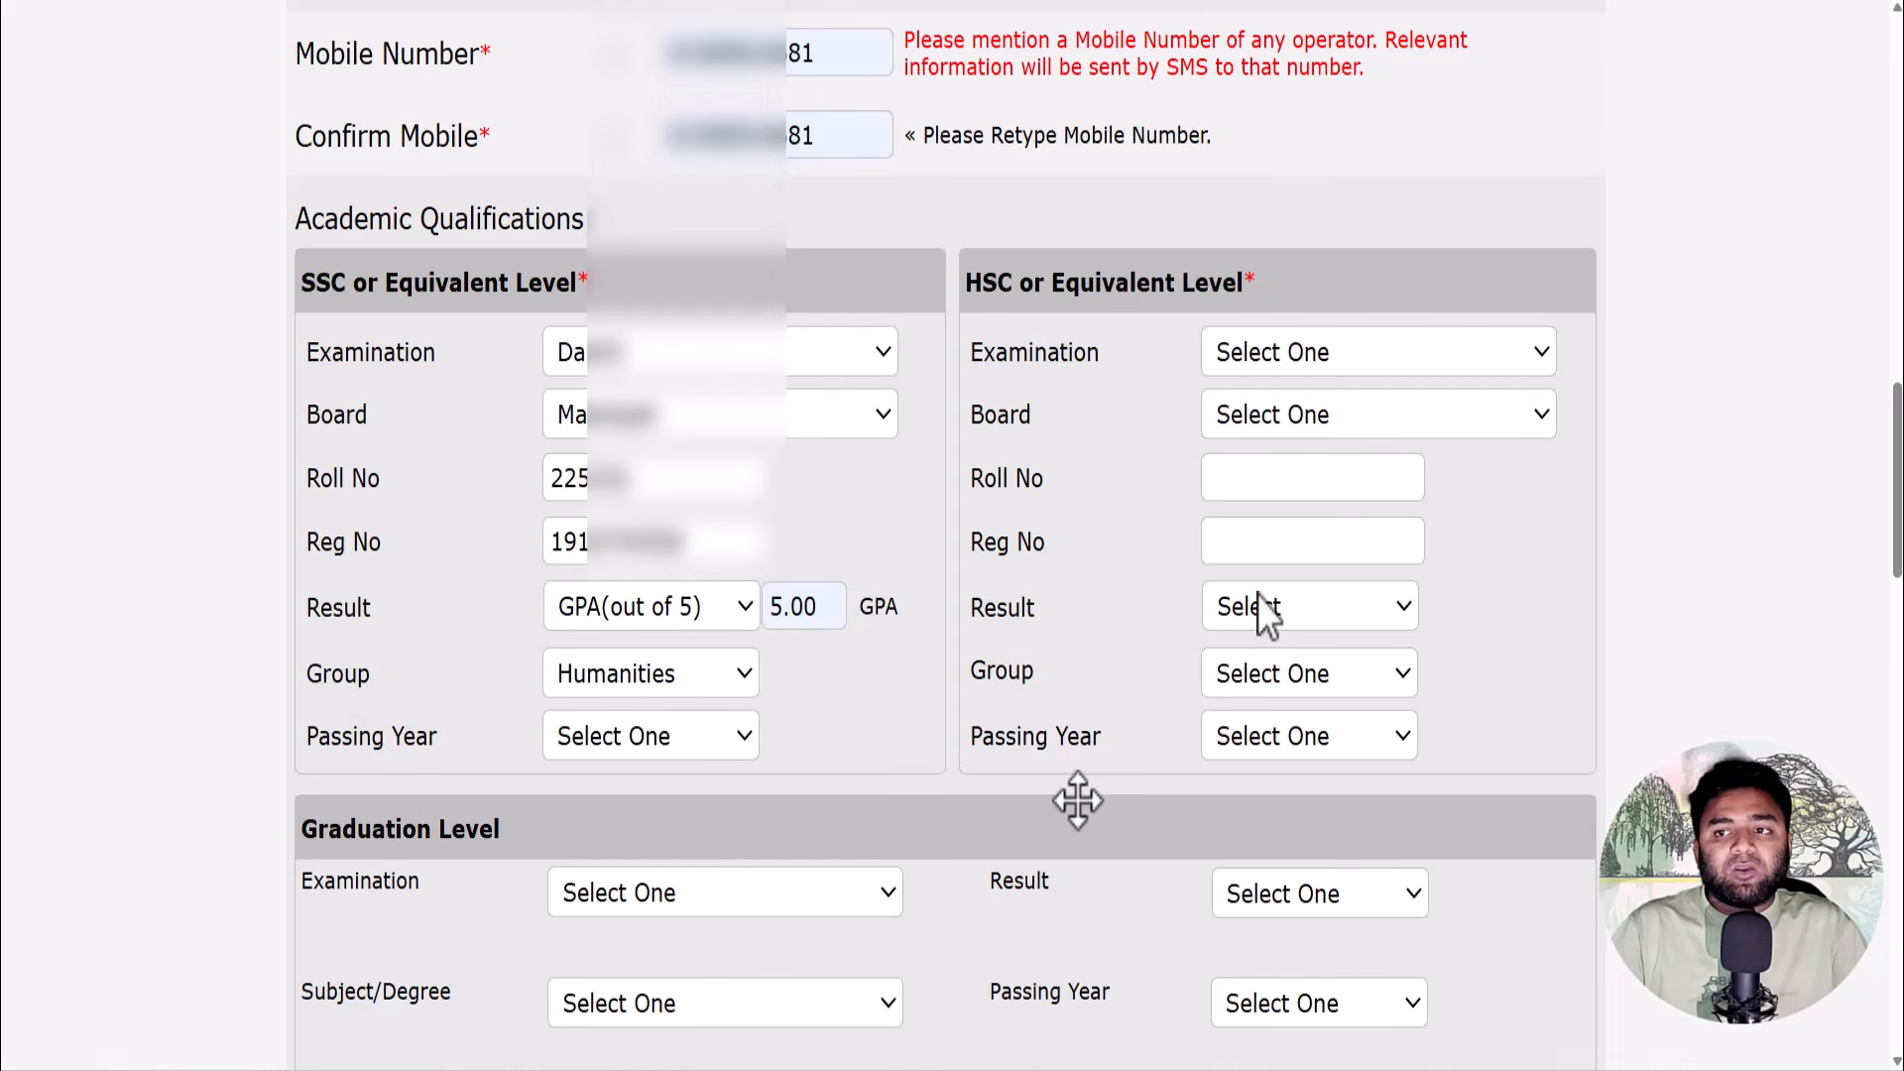
left_click(692, 742)
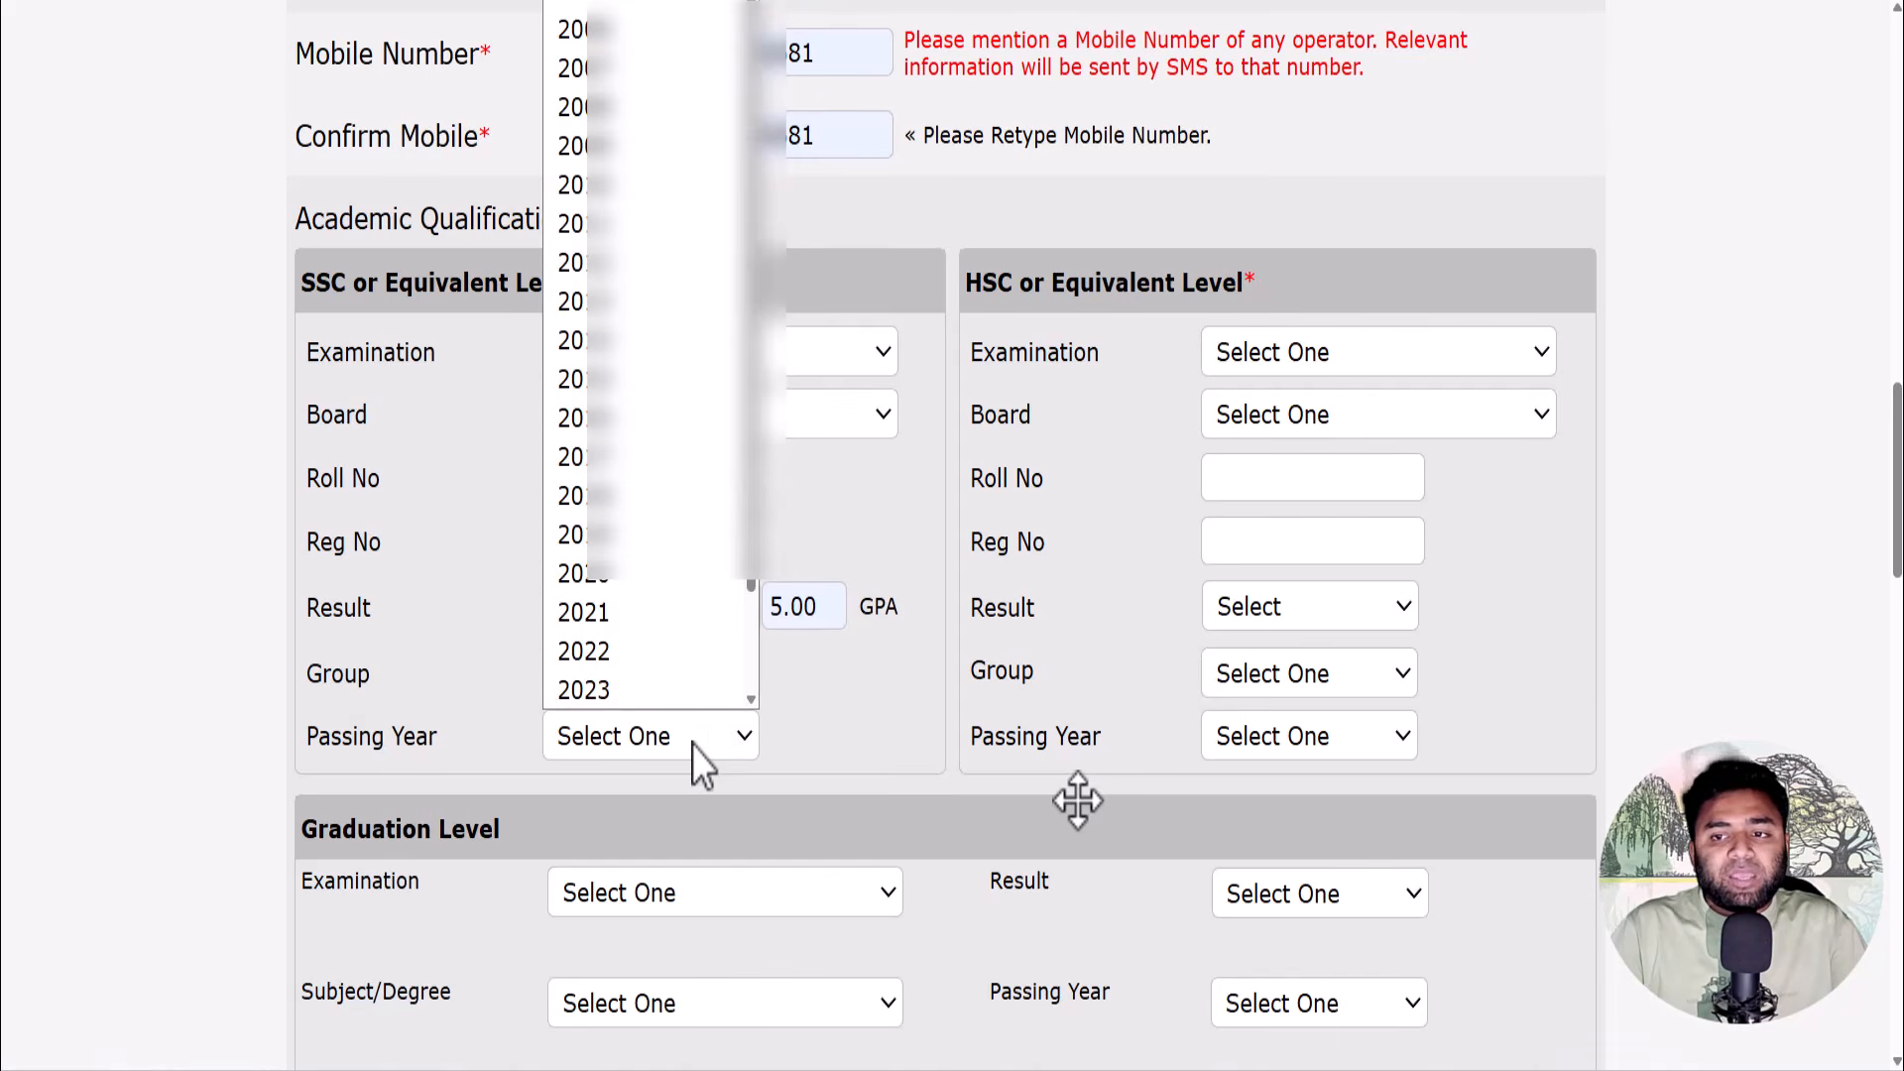
left_click(655, 652)
- Set the HSC examination to Alim, board Madrasah, and fill the saved roll and registration numbers
left_click(1289, 351)
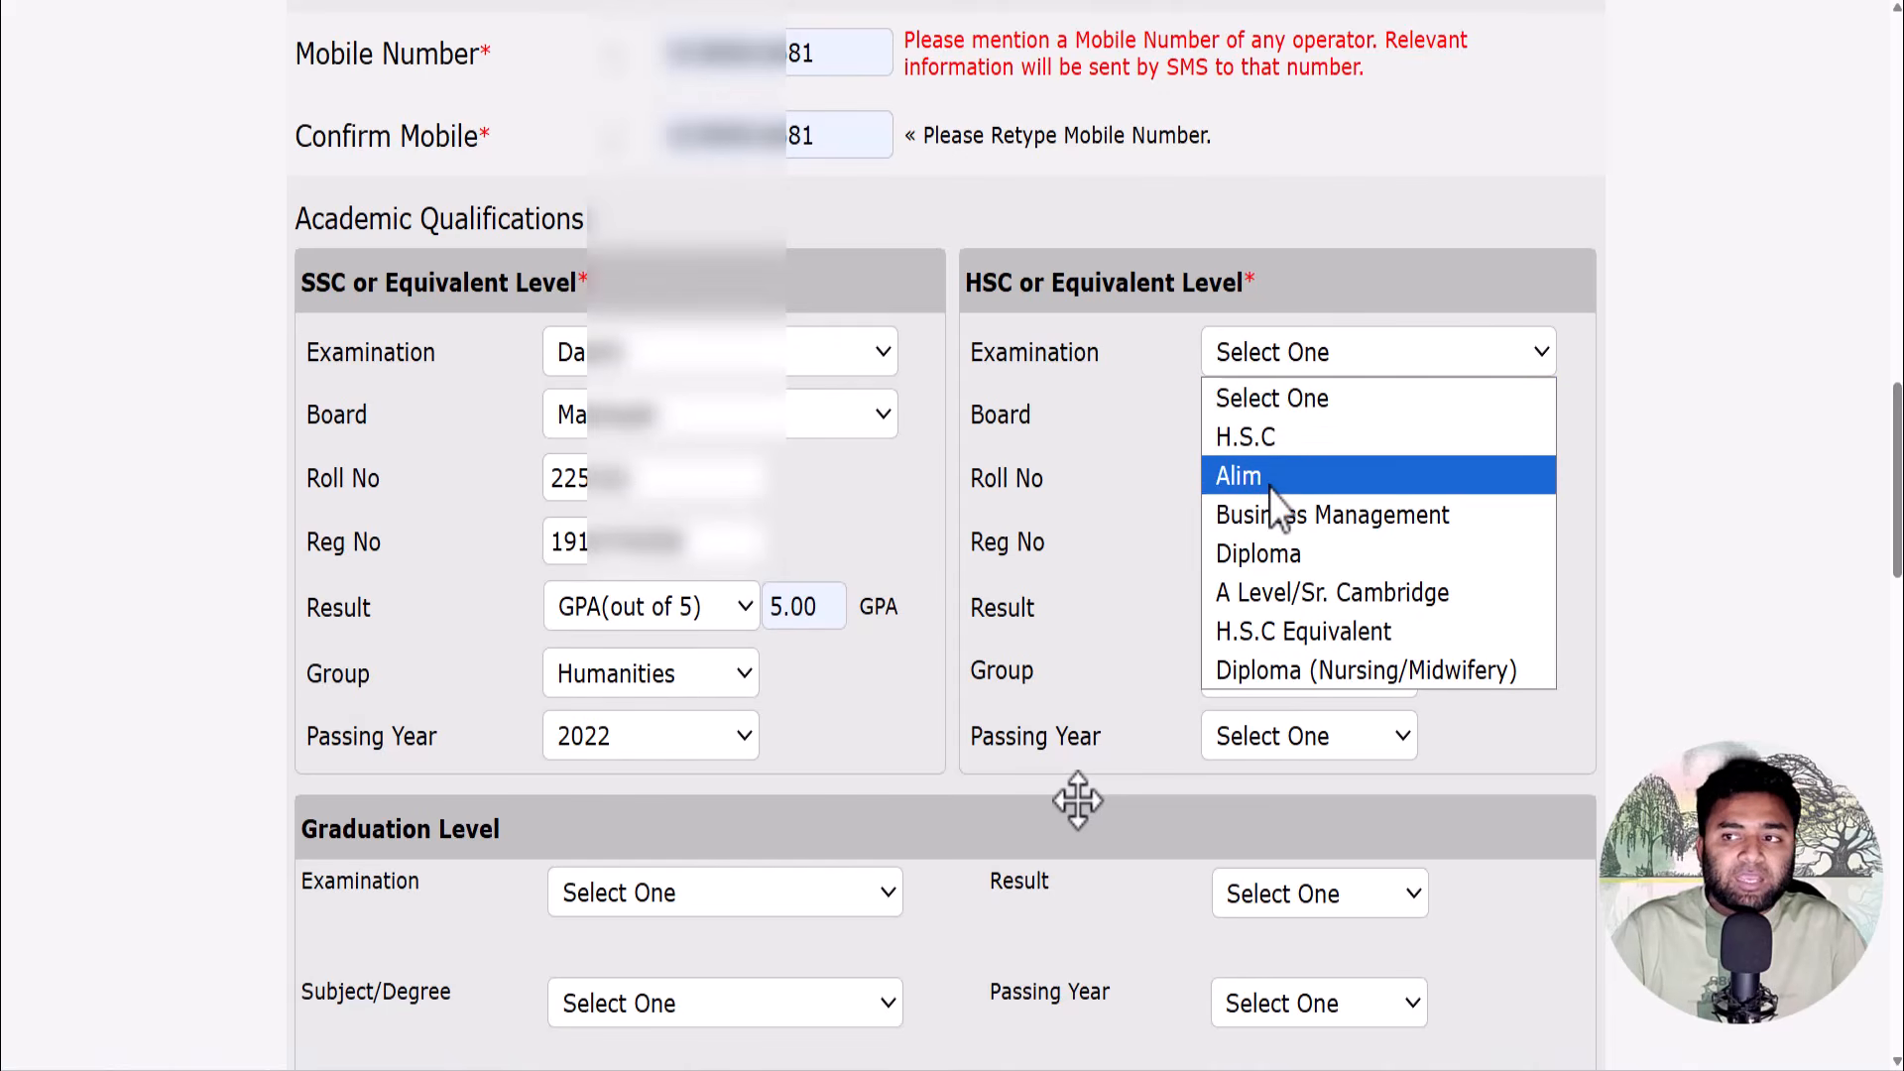
left_click(1271, 480)
left_click(1275, 419)
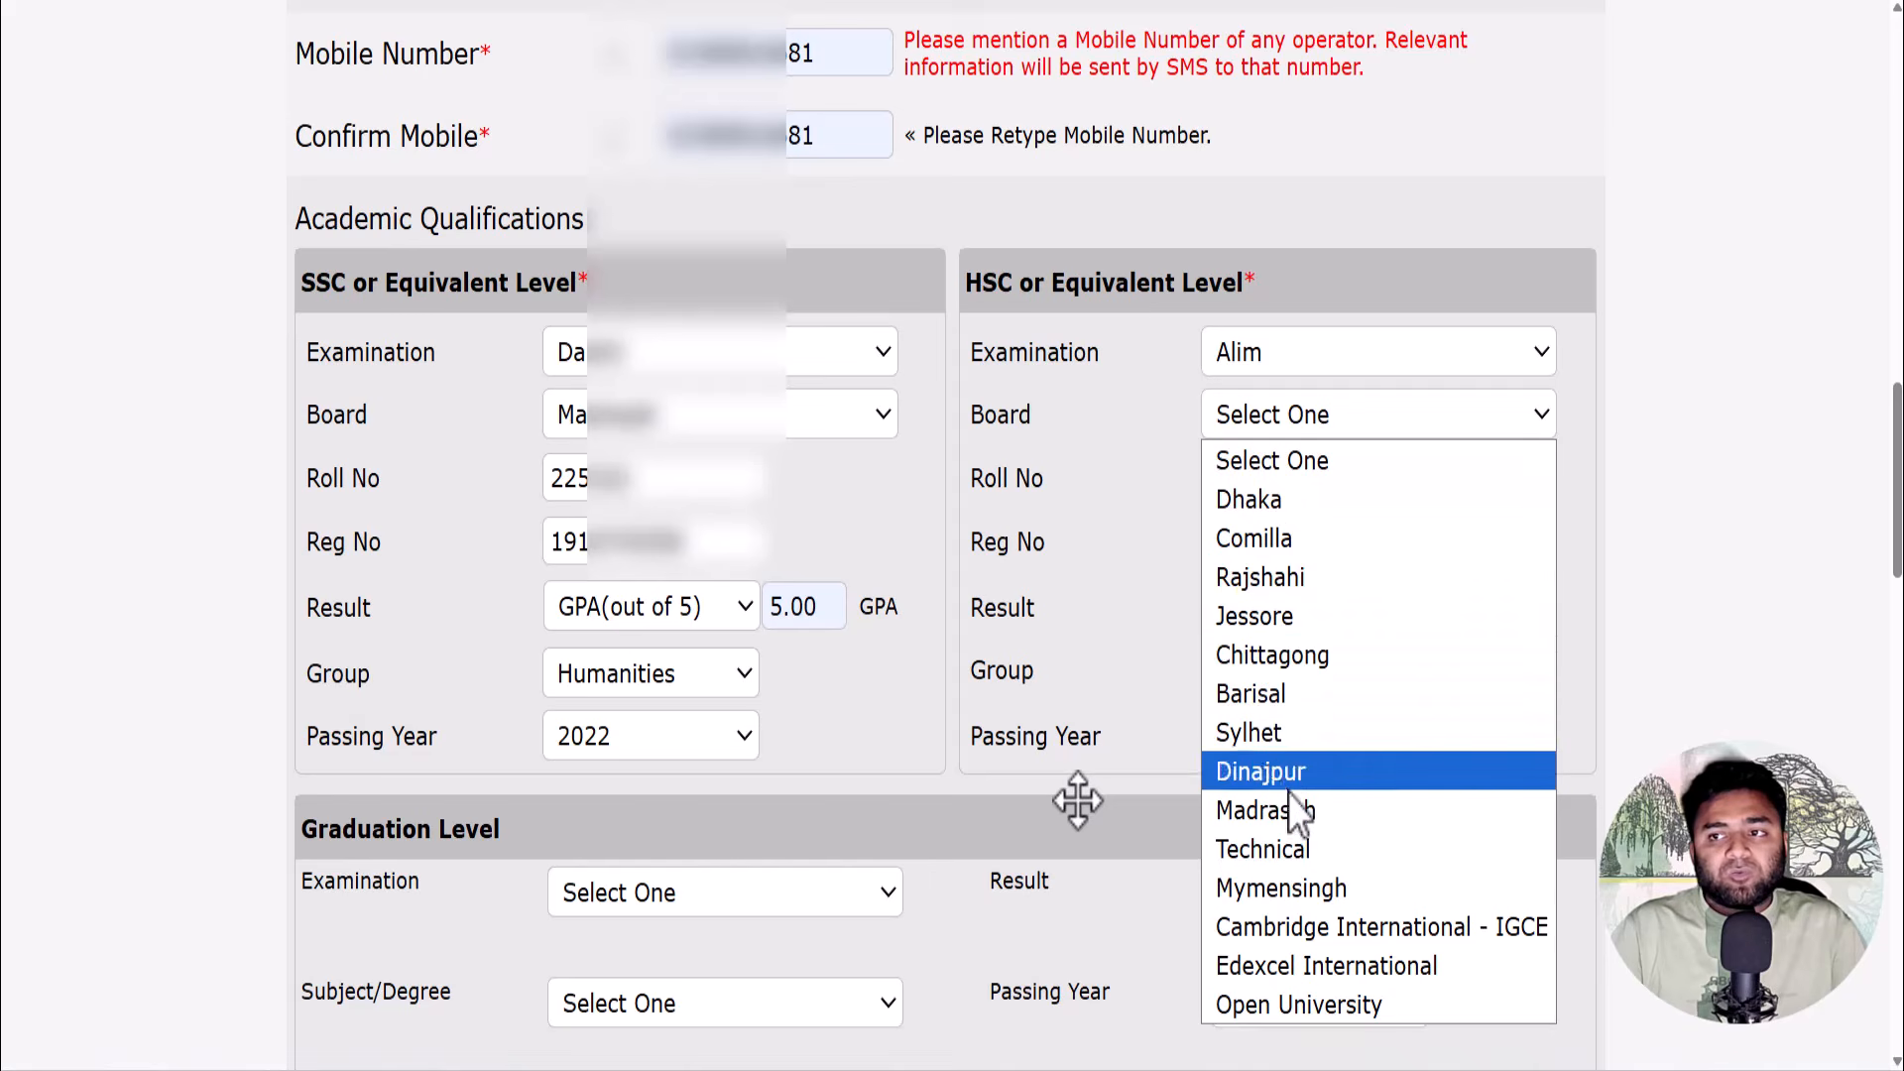
left_click(1289, 805)
left_click(1258, 481)
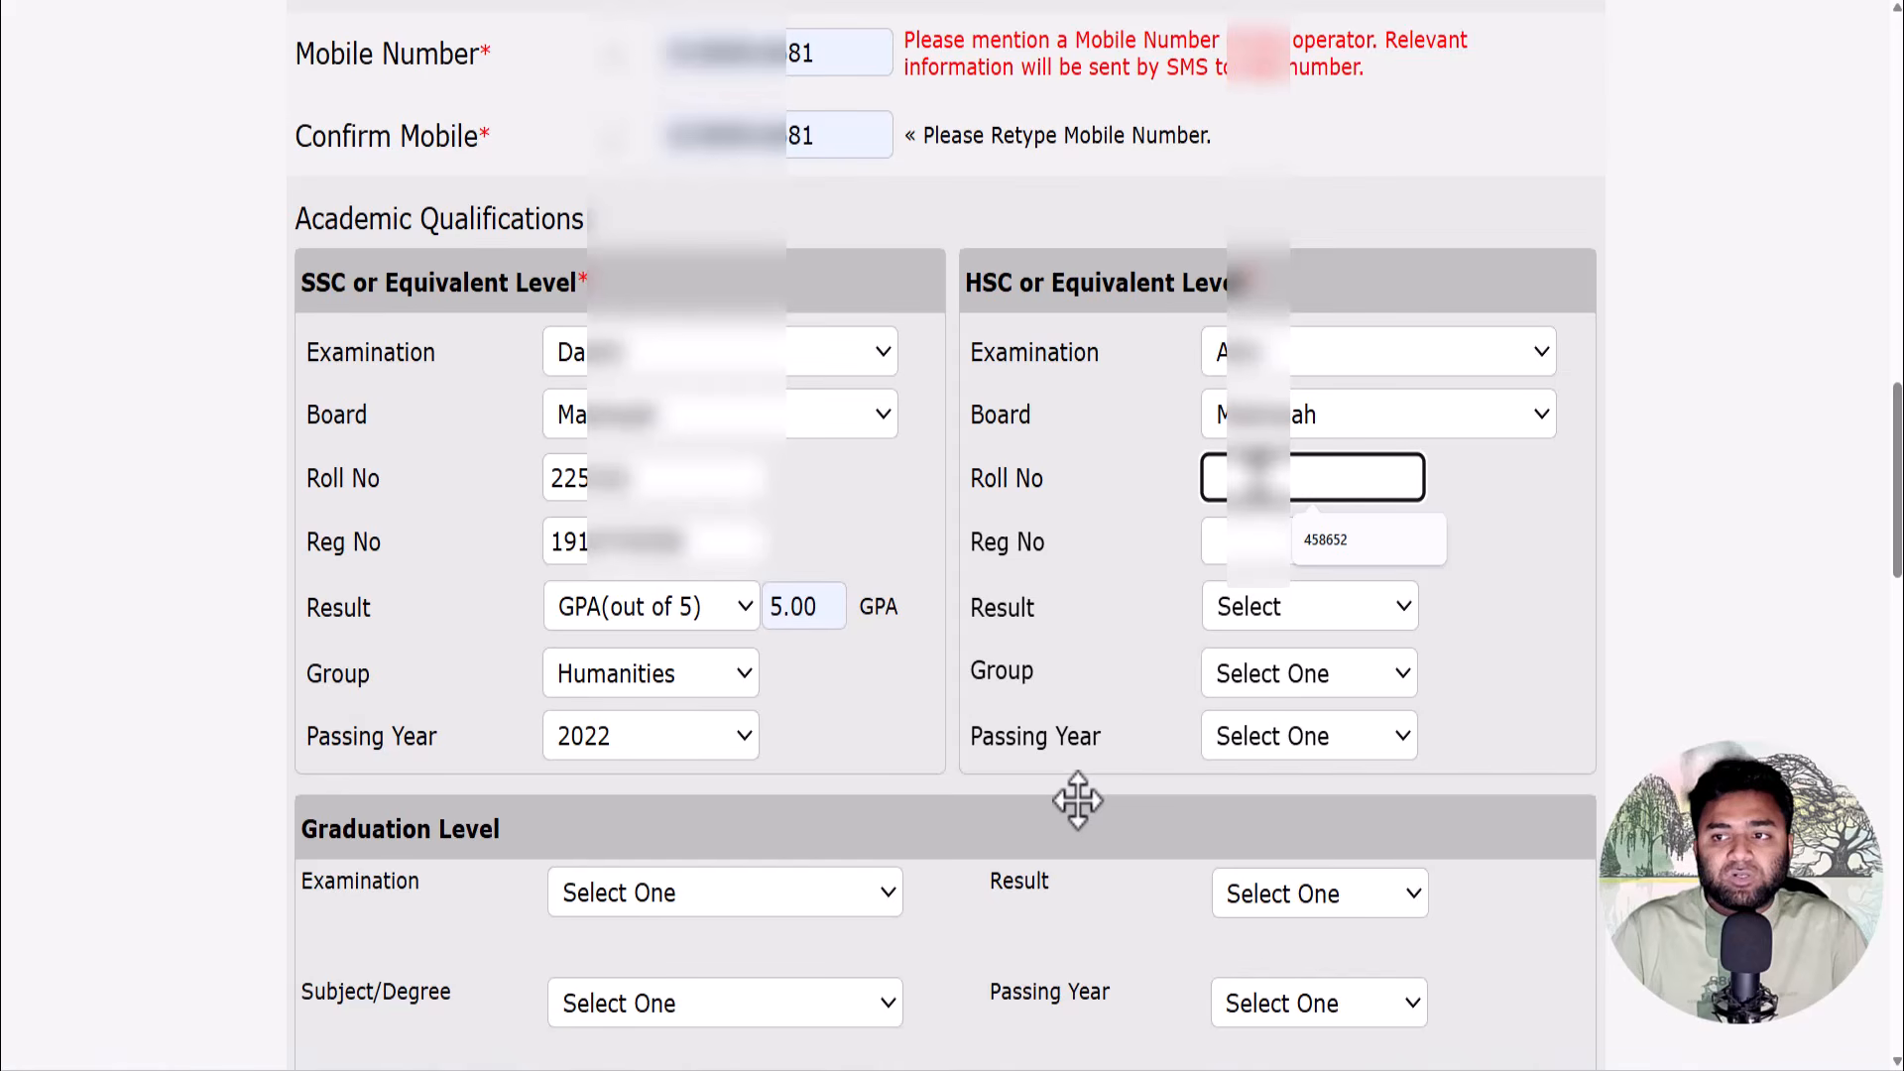
left_click(1325, 540)
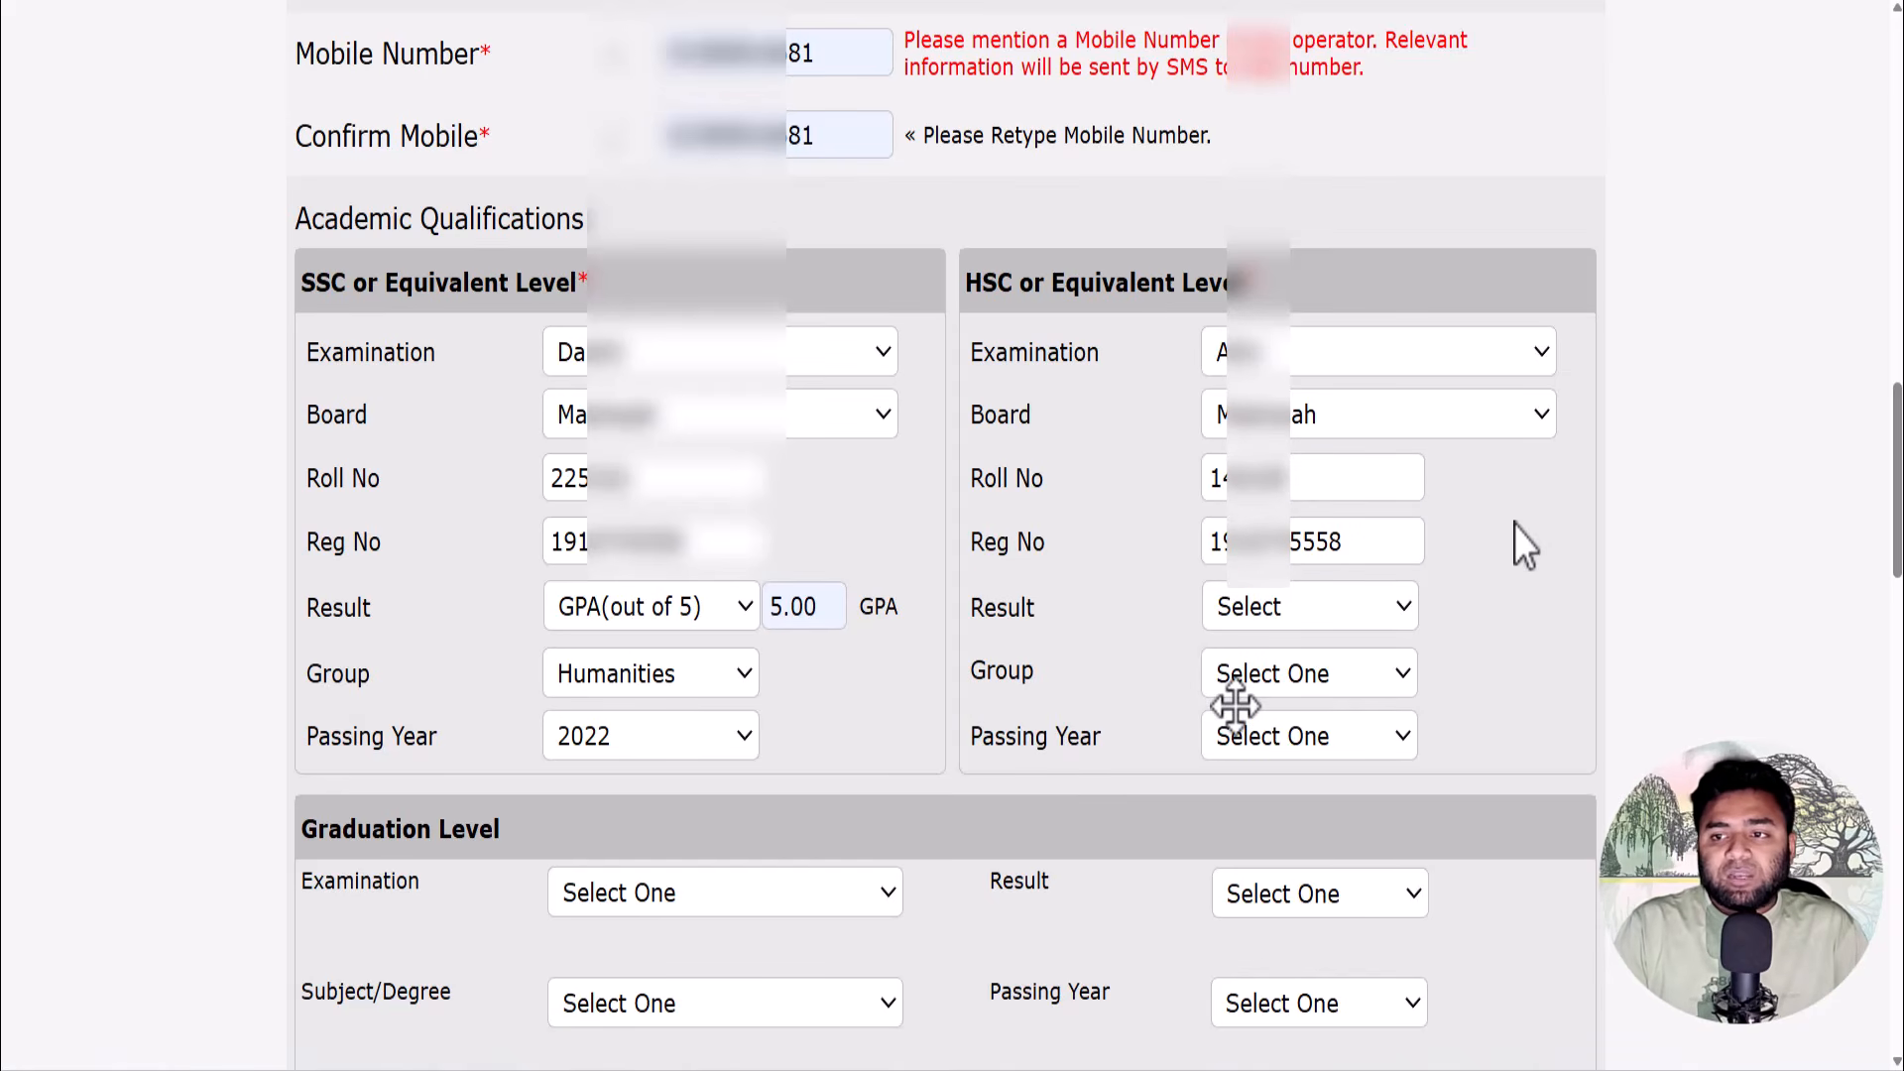
- Give HSC a GPA(out of 5) result of 5.00, group Humanities, passing year 2024
scroll(1514, 526, "down", 1)
left_click(1358, 486)
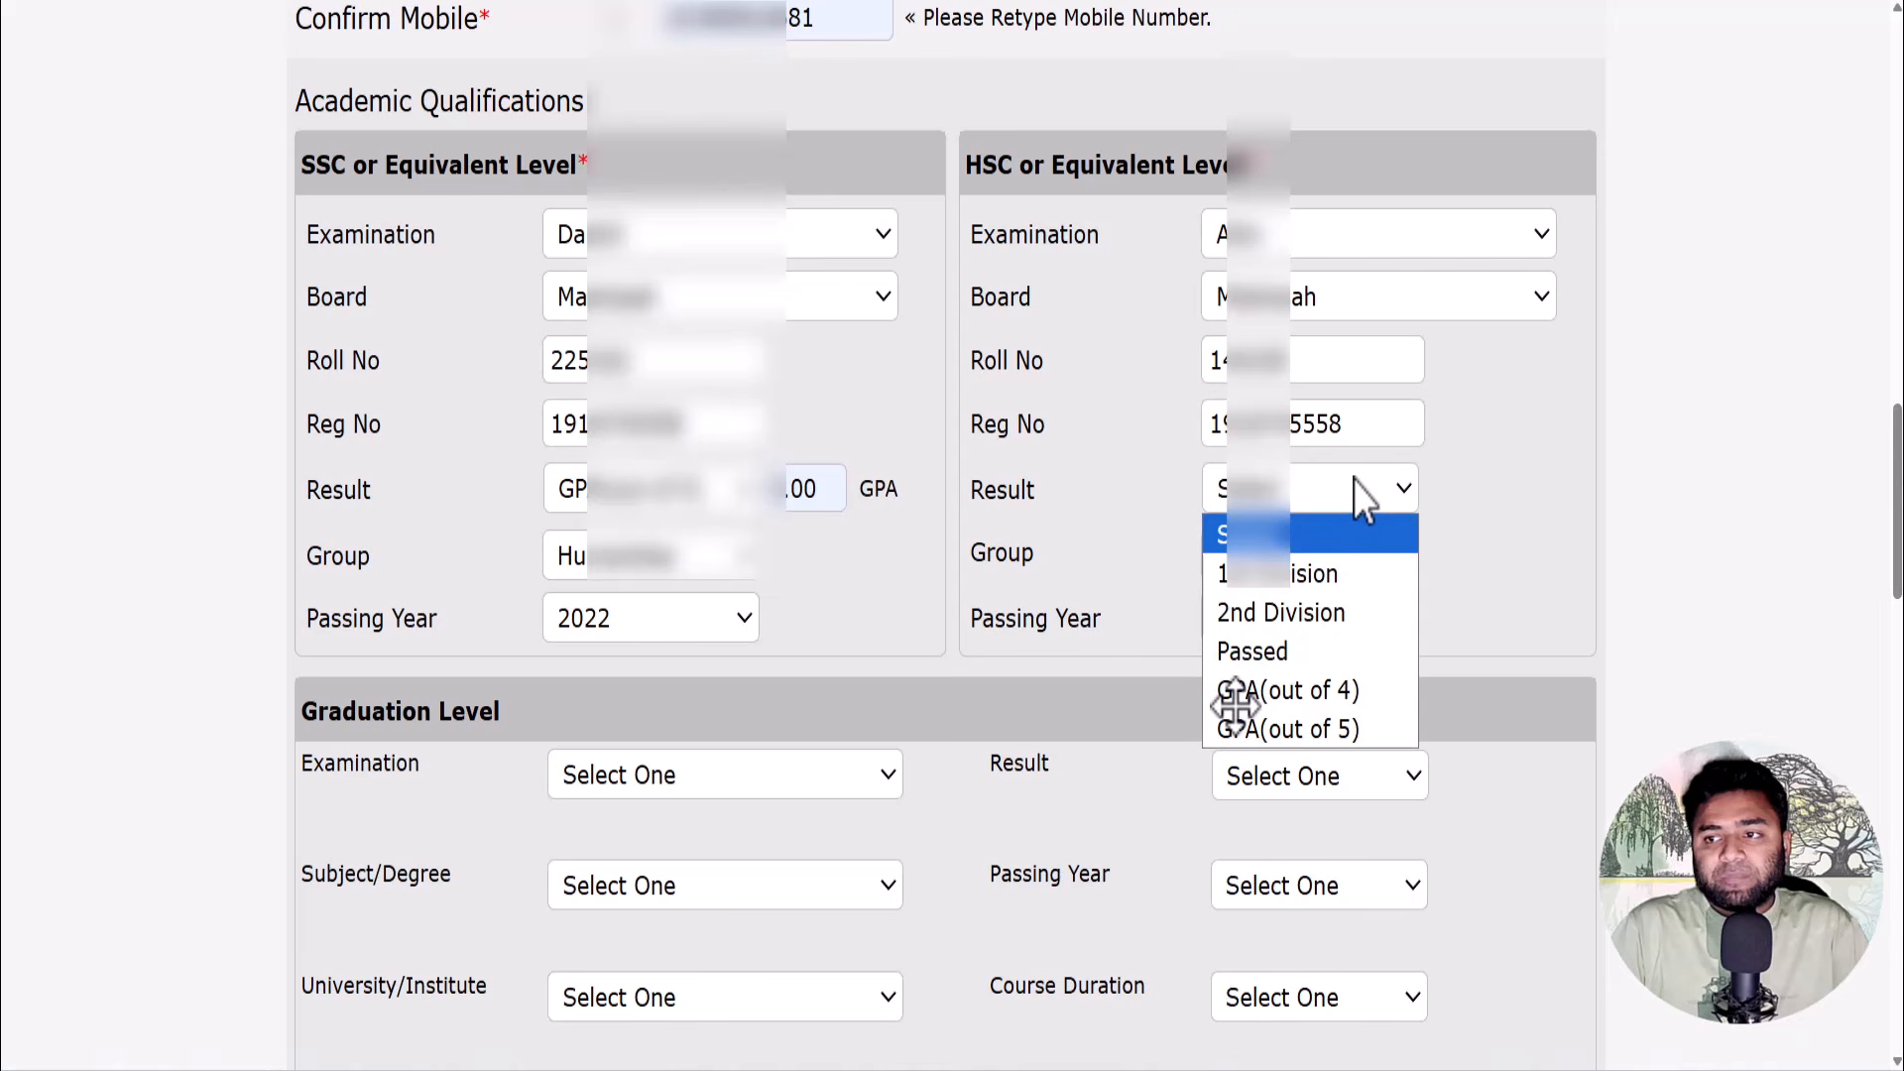
left_click(1347, 729)
left_click(1445, 491)
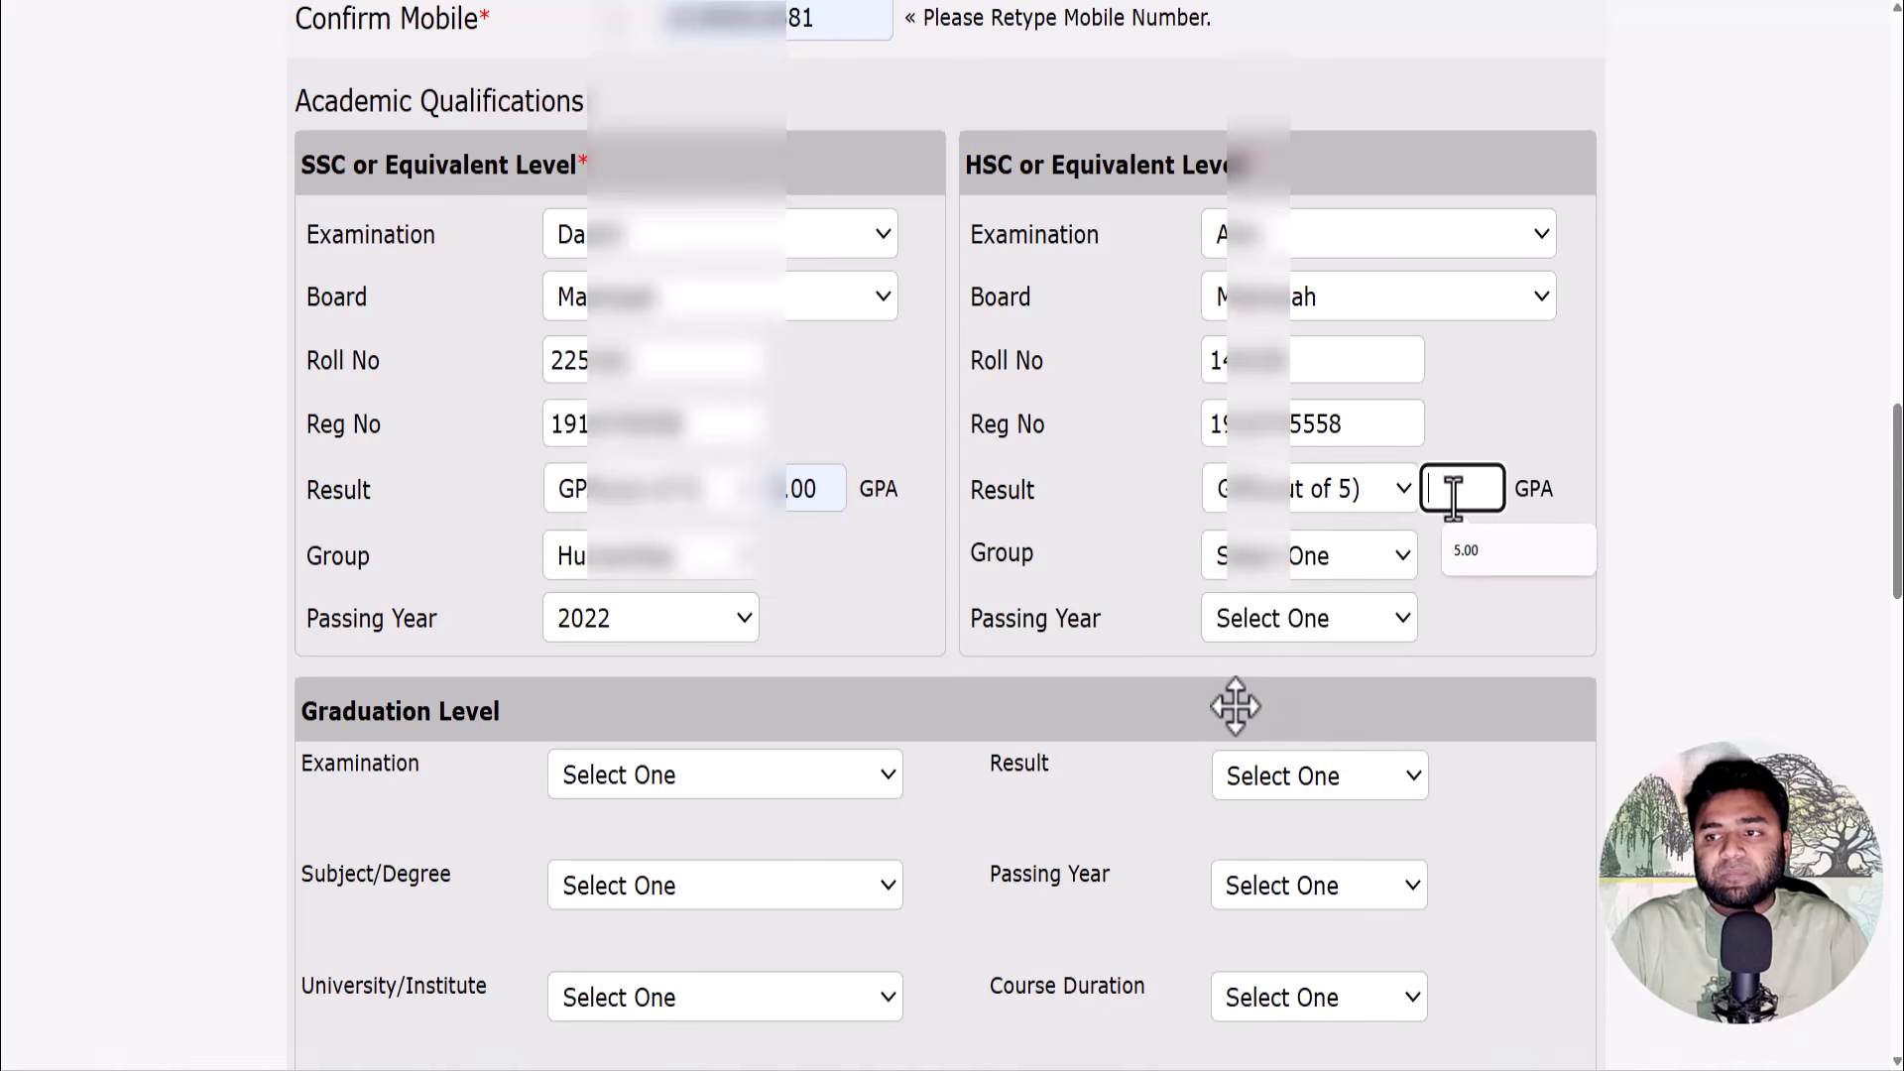
left_click(1463, 550)
left_click(1343, 554)
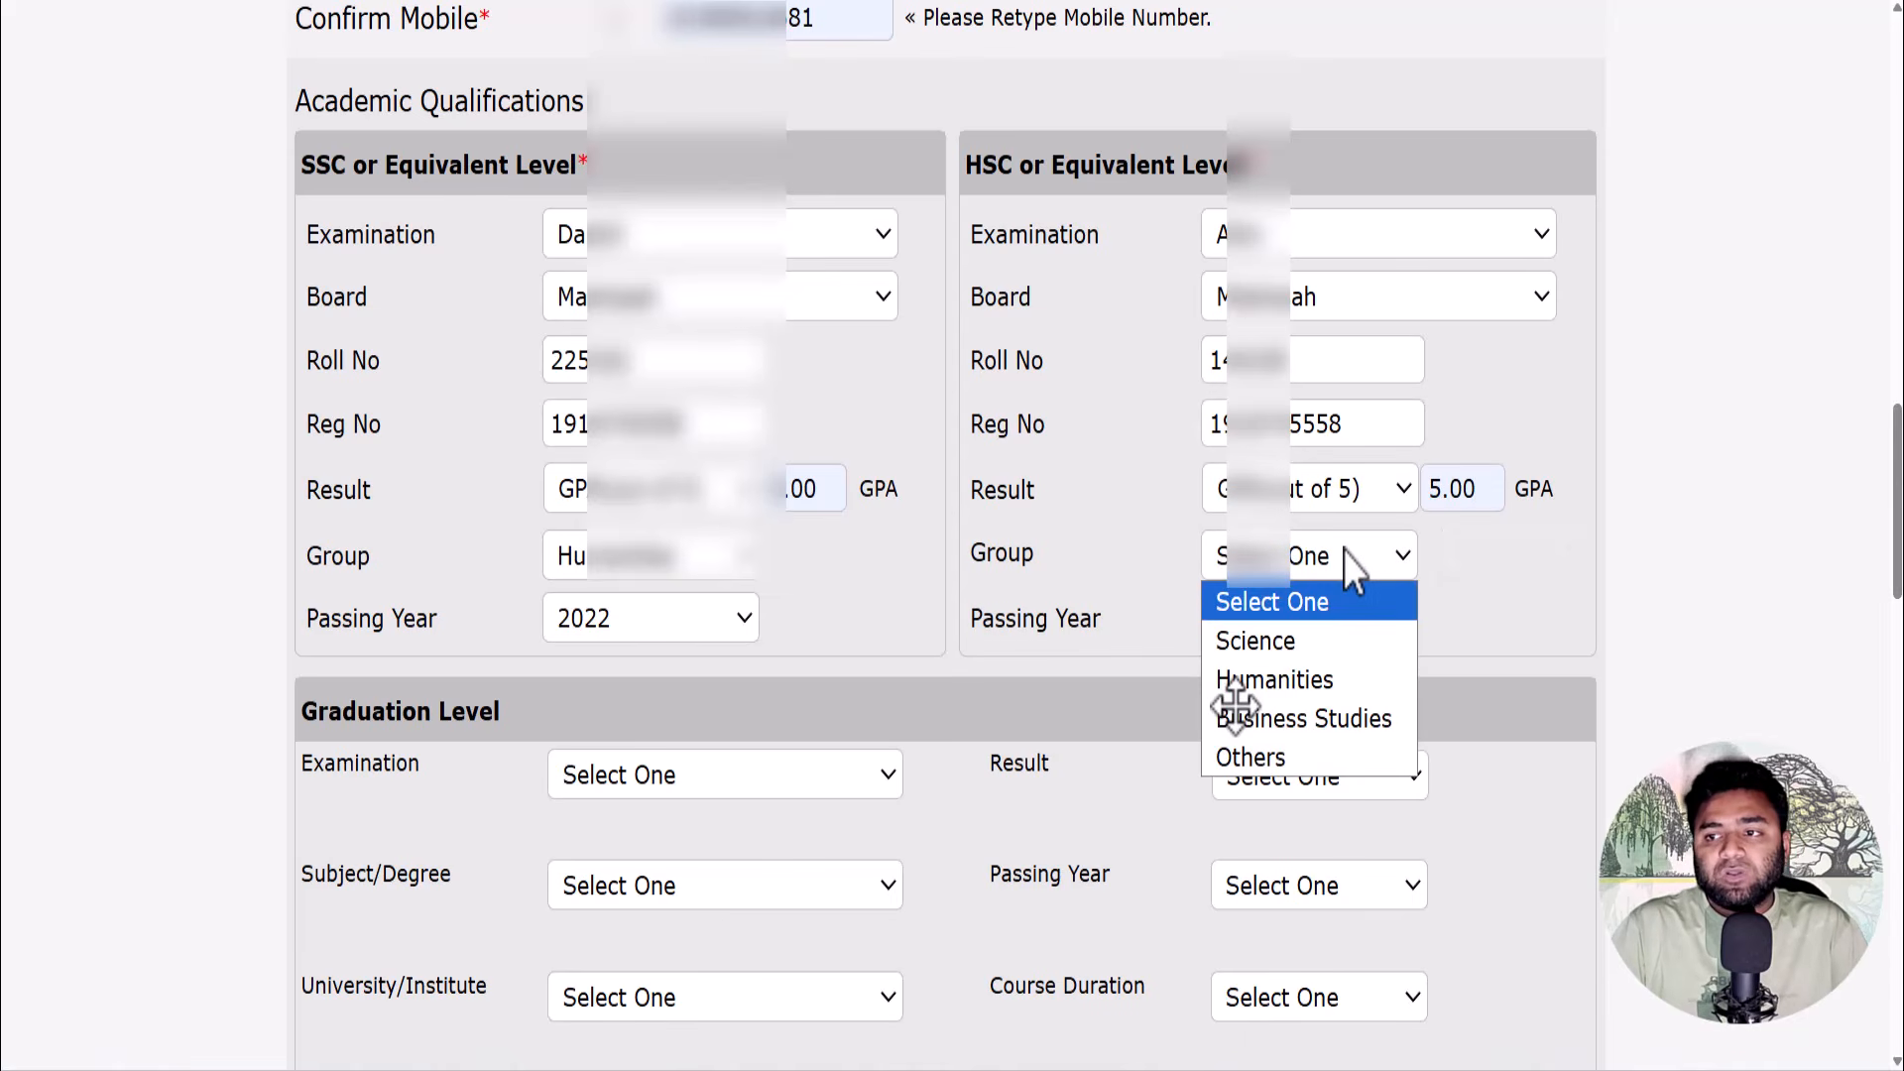
left_click(1311, 665)
left_click(1307, 621)
scroll(1329, 508, "down", 2)
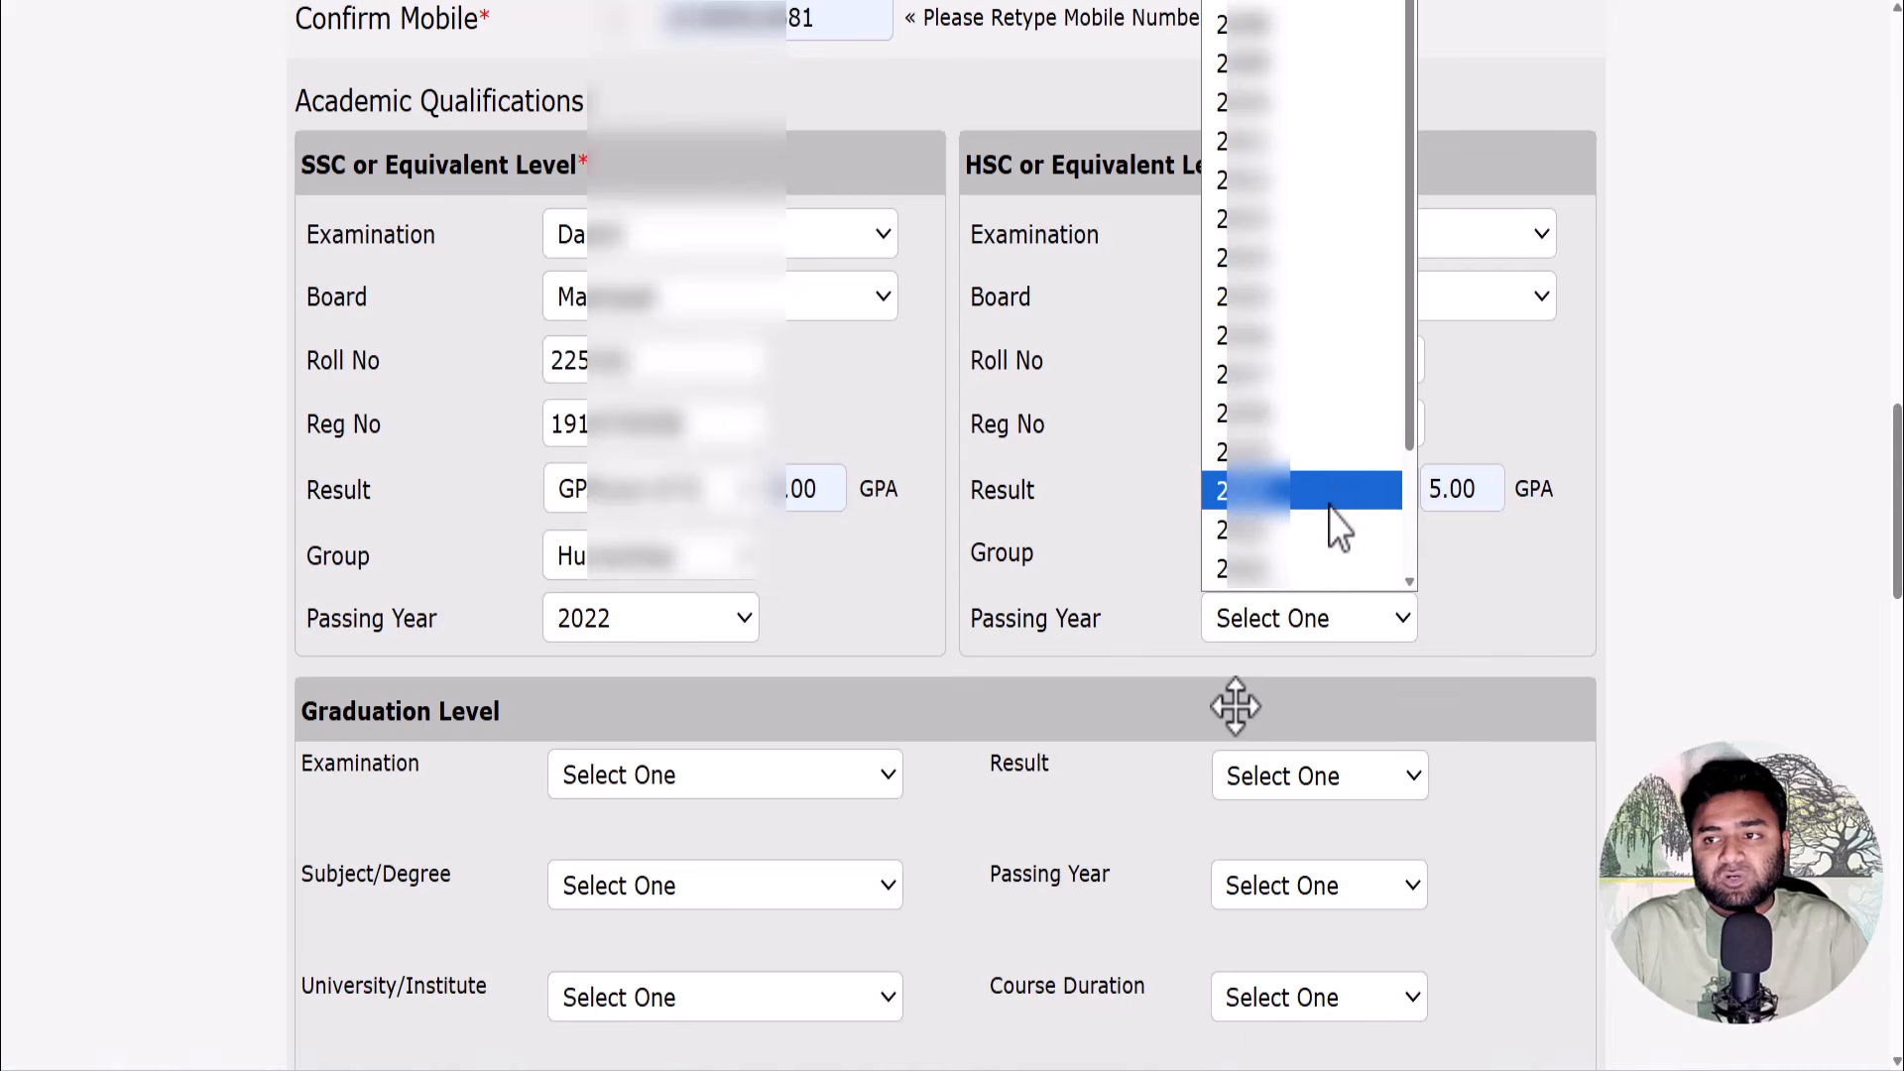
left_click(1329, 508)
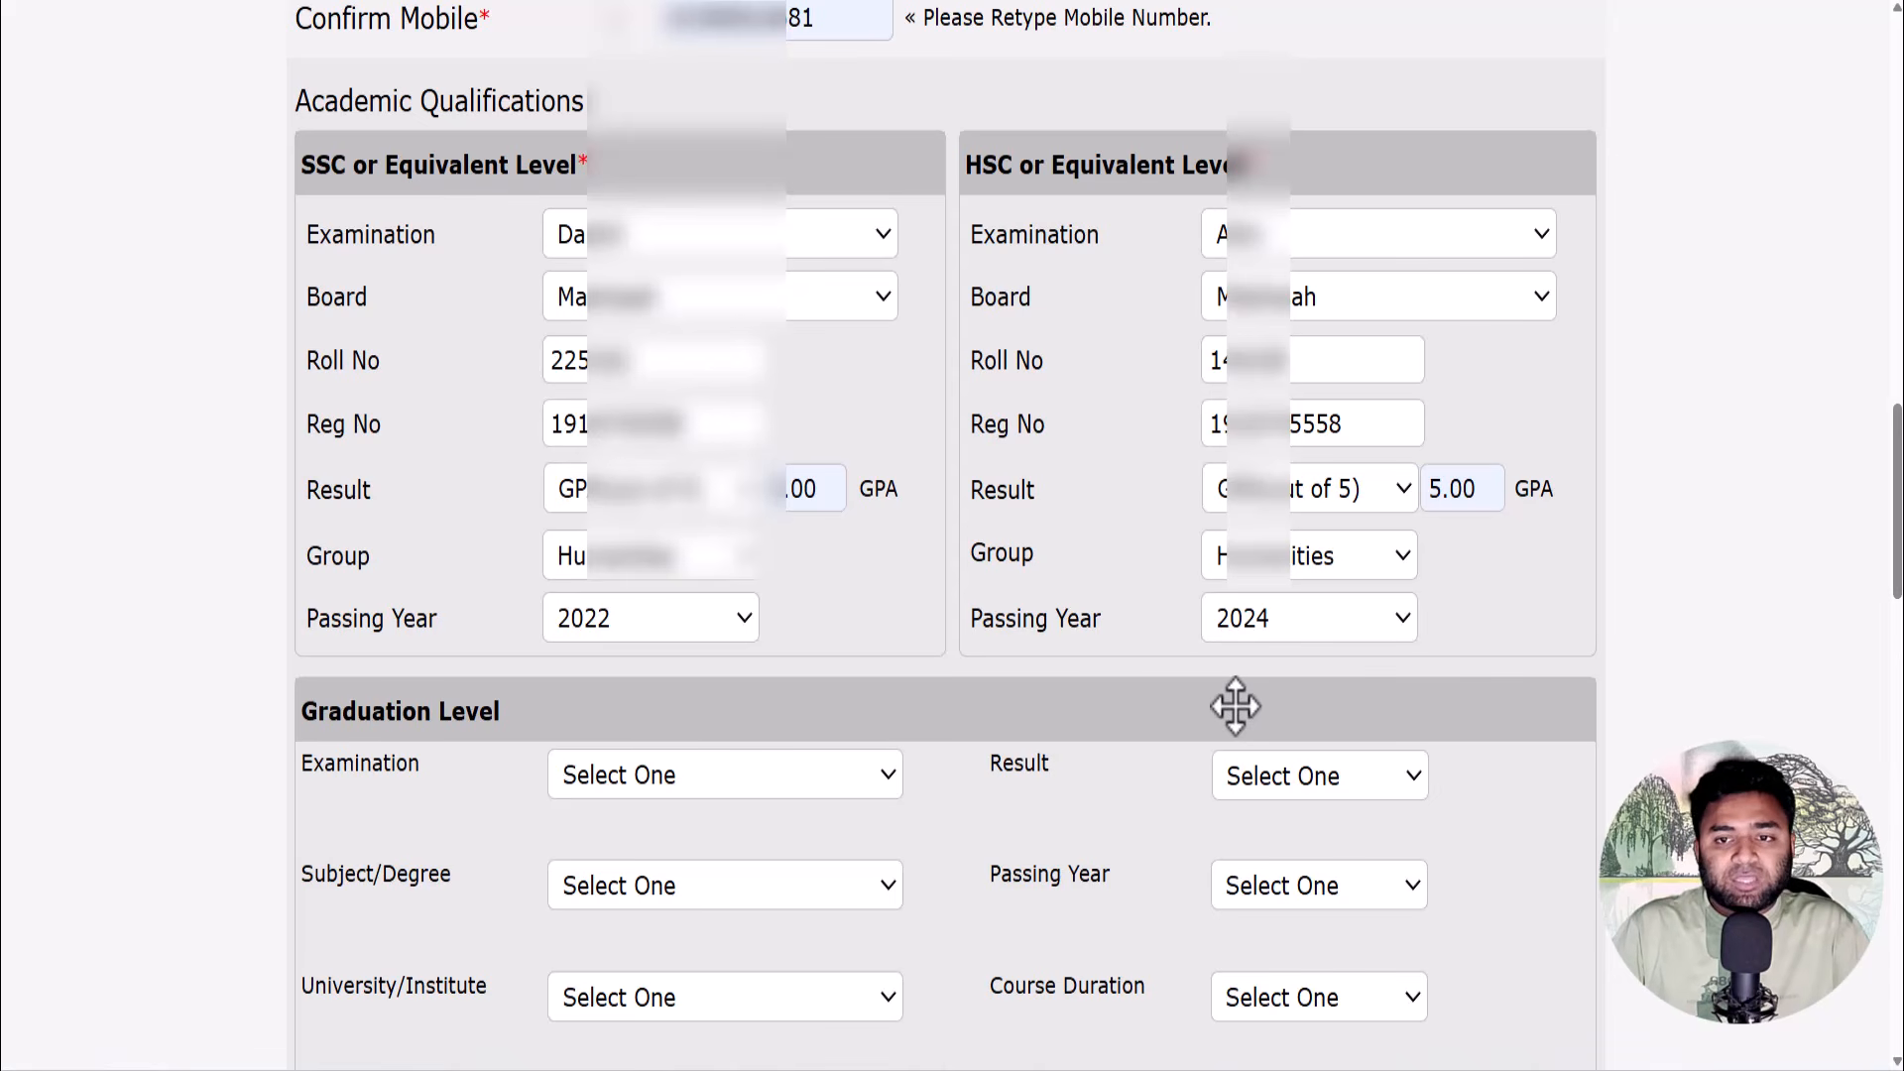
- Try the Experience section and its Total Experience list, then switch Experience back off
scroll(1517, 639, "down", 7)
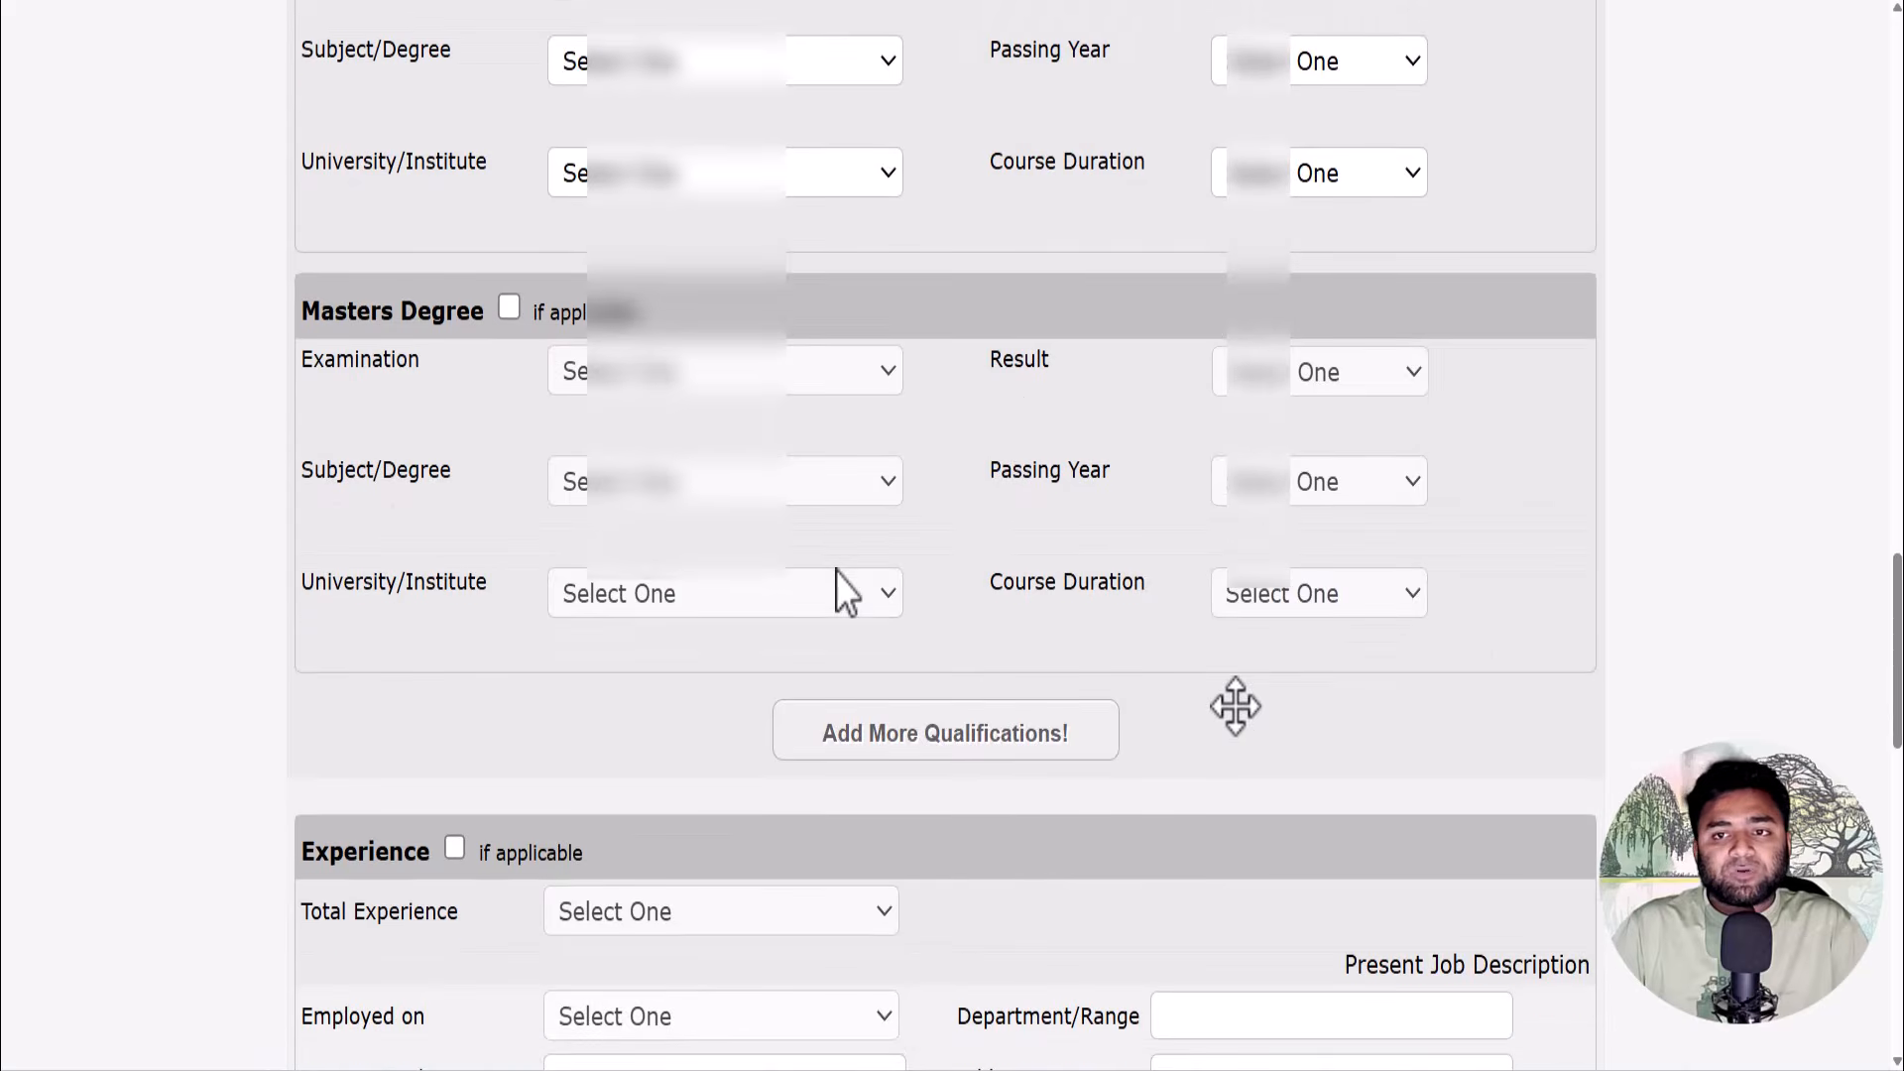
scroll(836, 571, "down", 5)
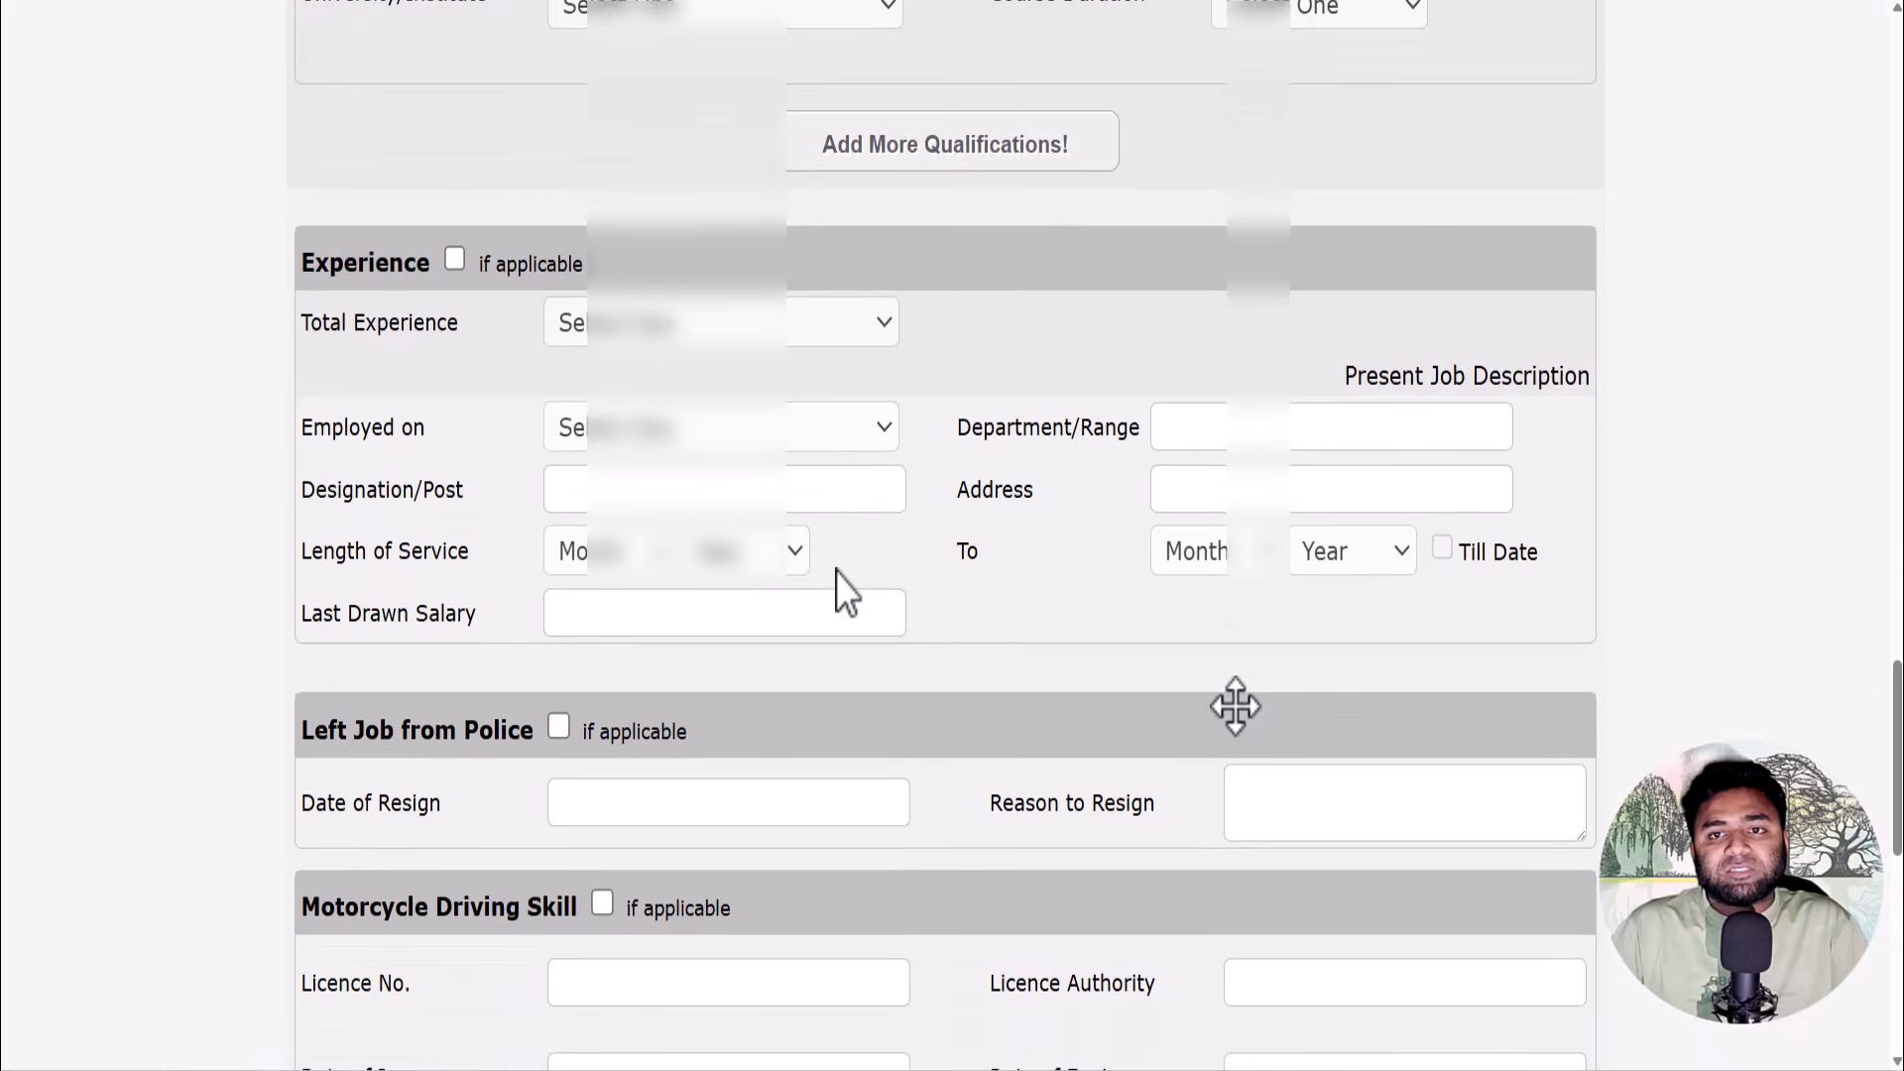
scroll(836, 571, "down", 1)
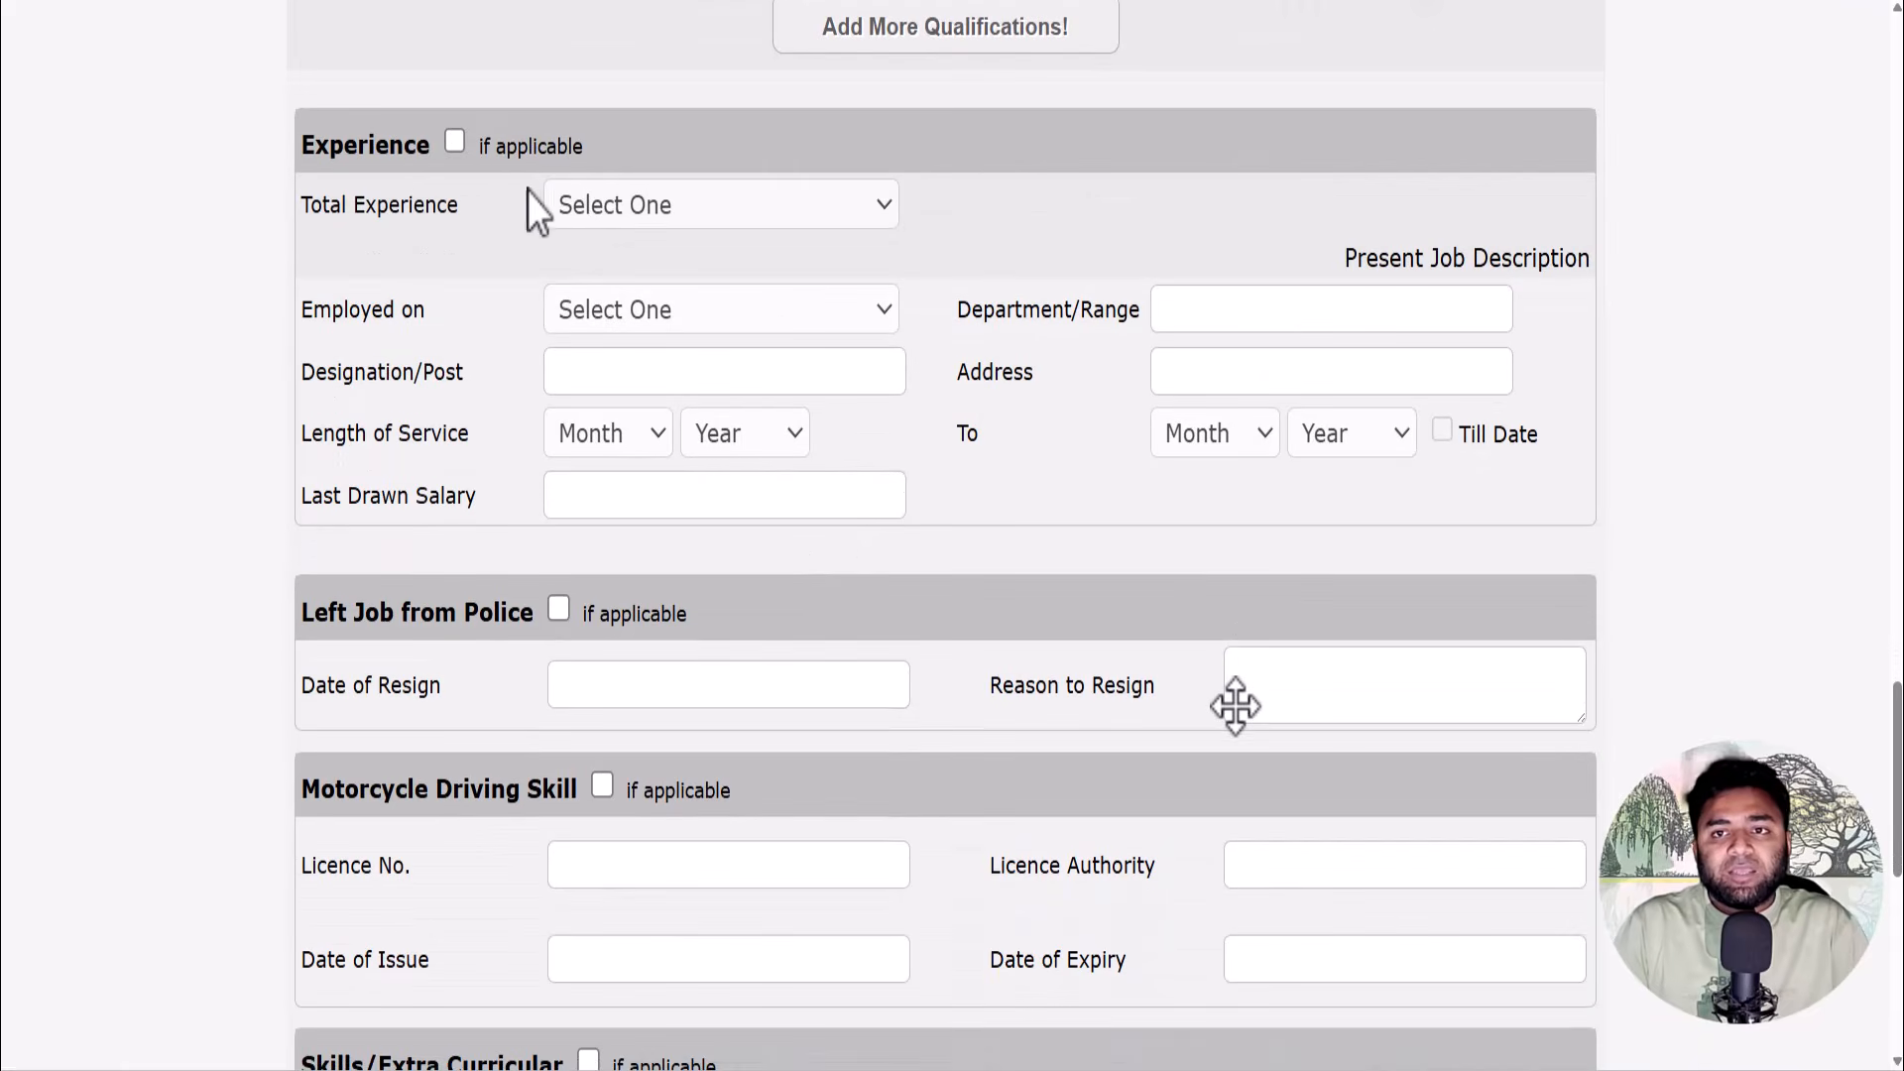
left_click(455, 142)
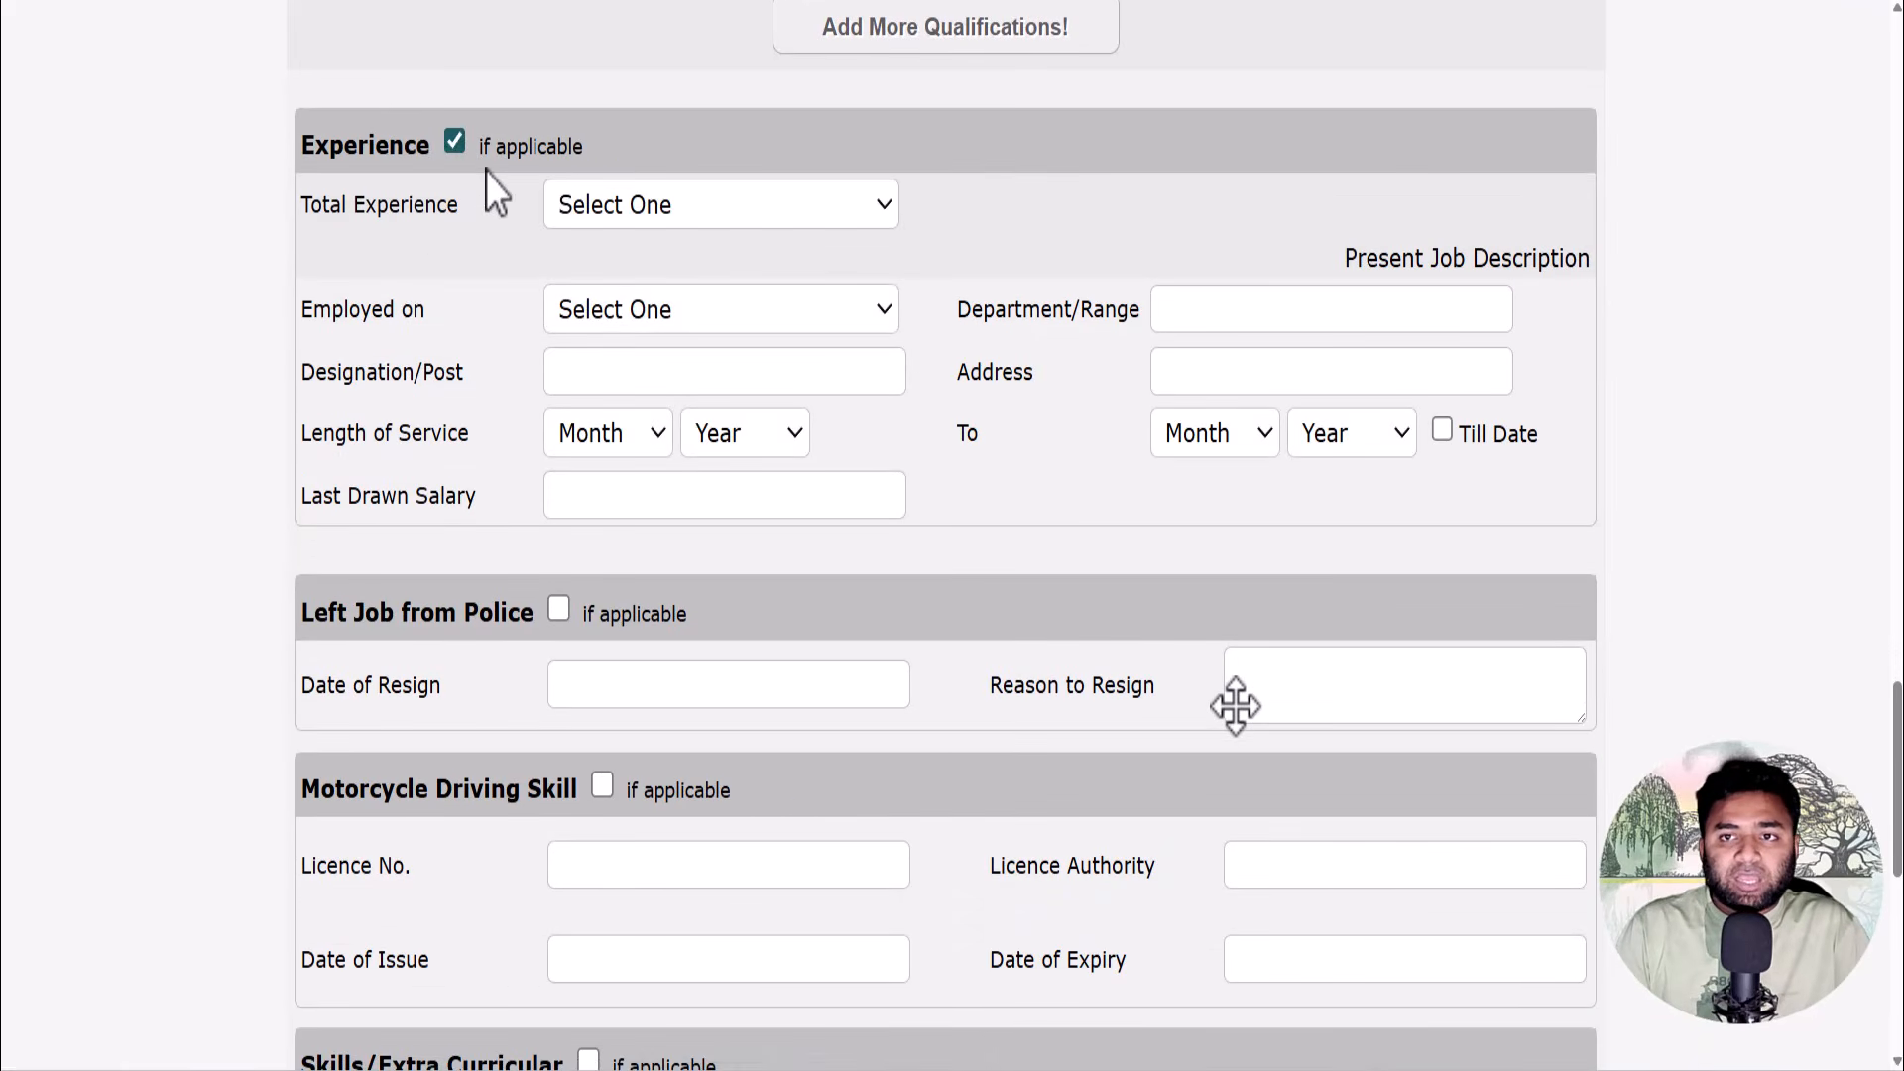
left_click(601, 204)
left_click(601, 204)
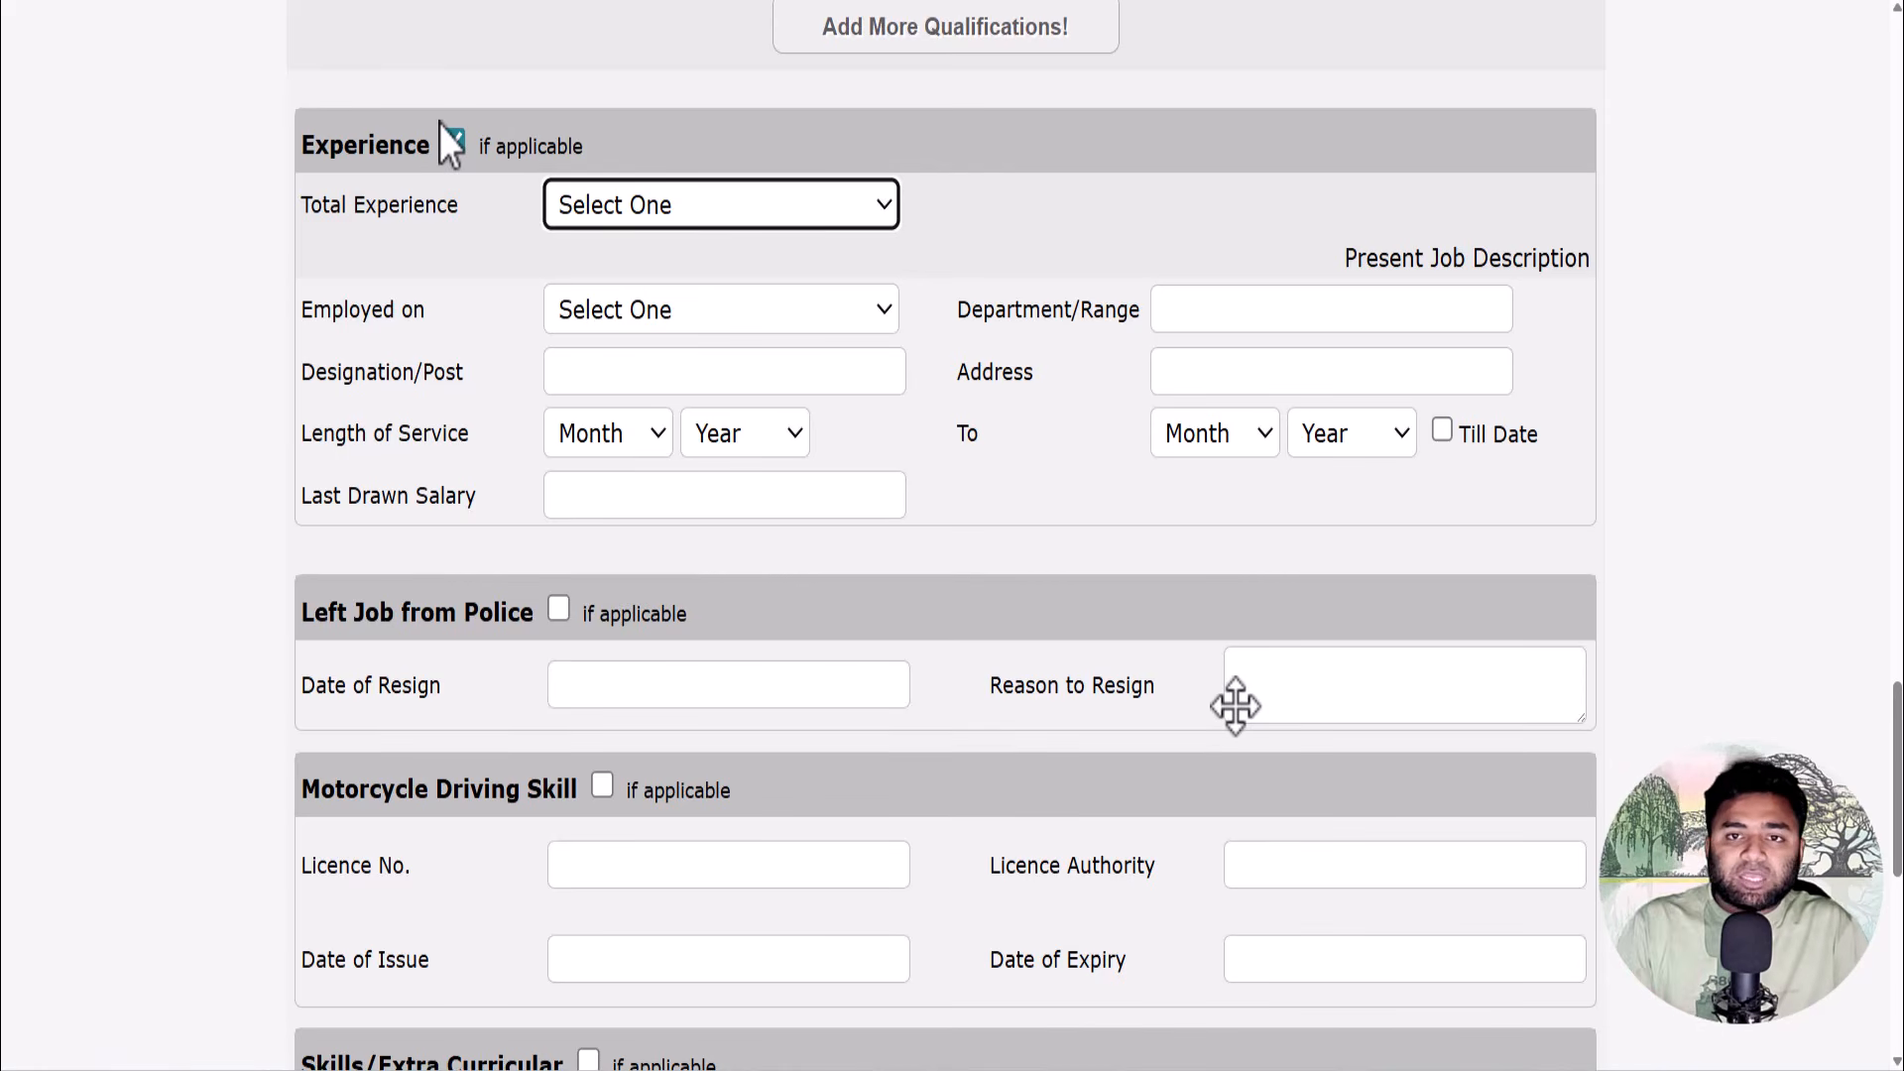
left_click(455, 143)
- Leave Left Job from Police and Motorcycle Driving Skill off, and enable Skills/Extra Curricular
scroll(496, 198, "down", 3)
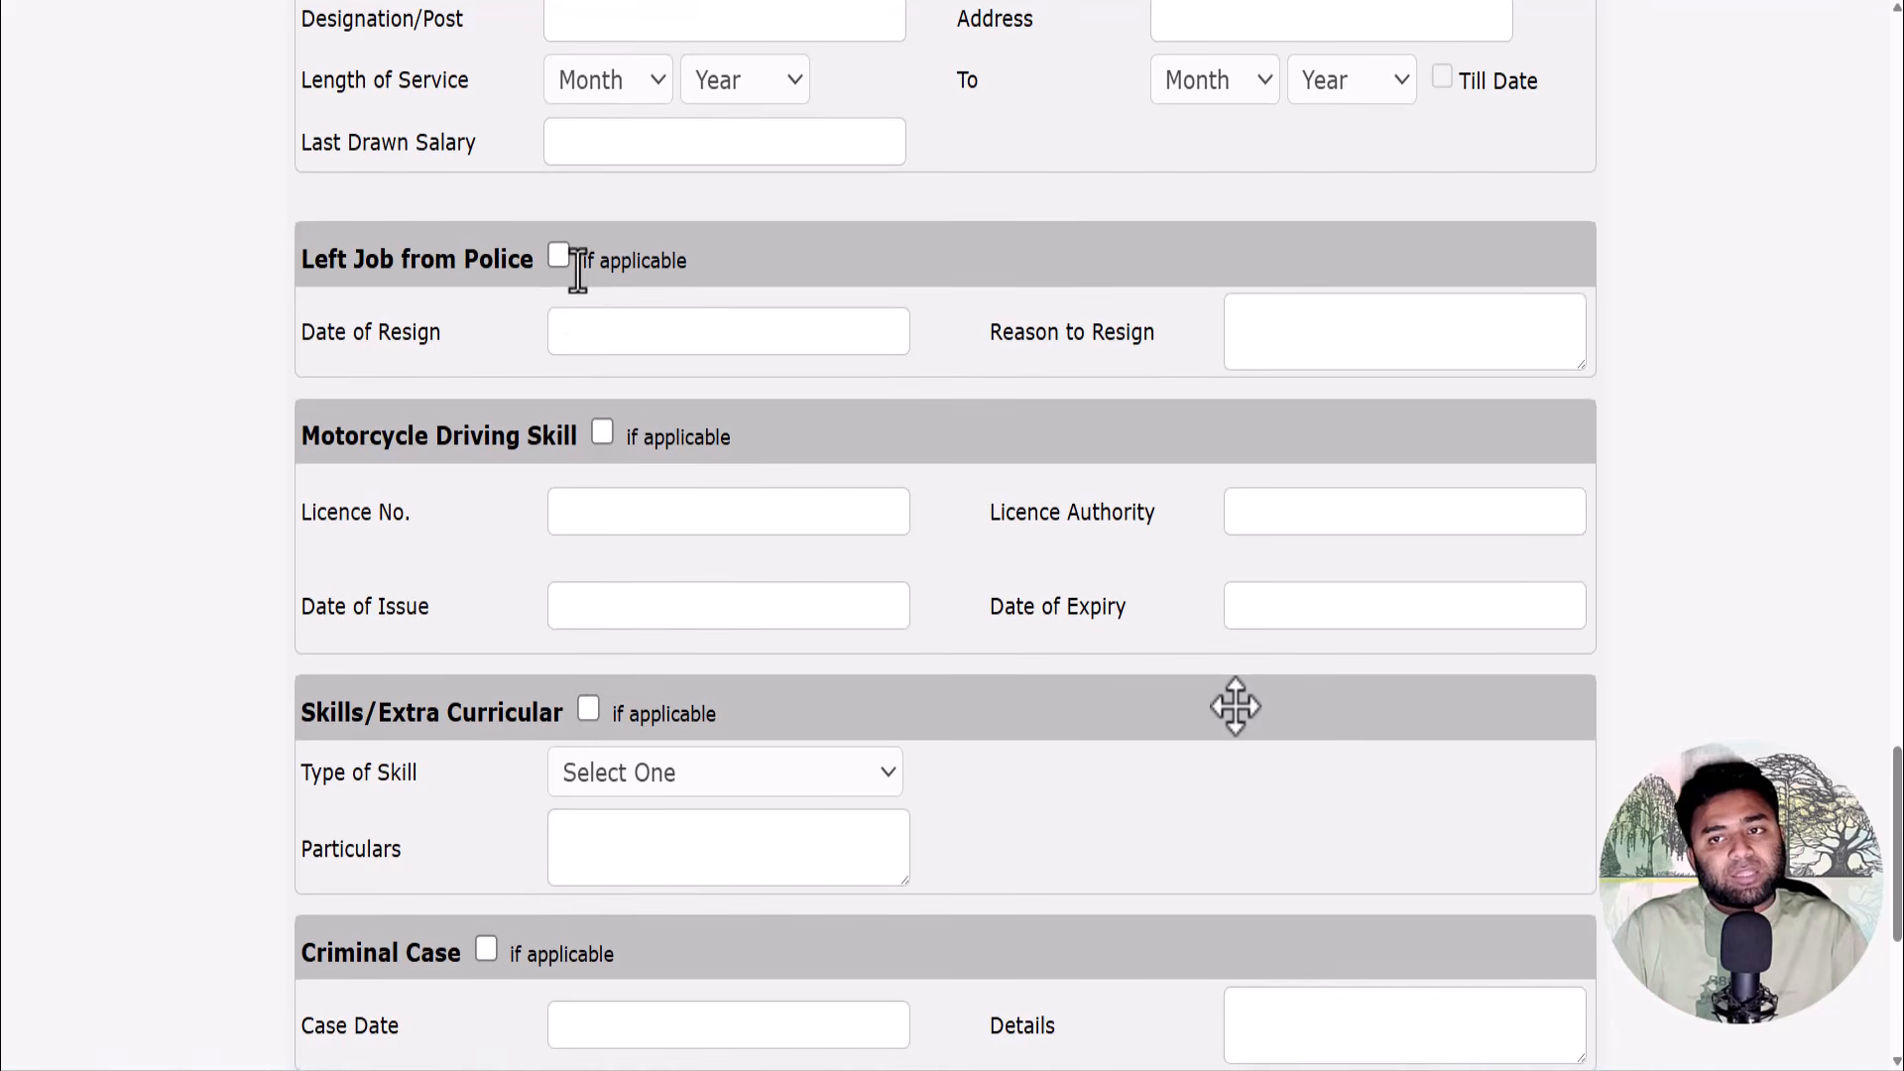
left_click(559, 252)
scroll(559, 253, "down", 2)
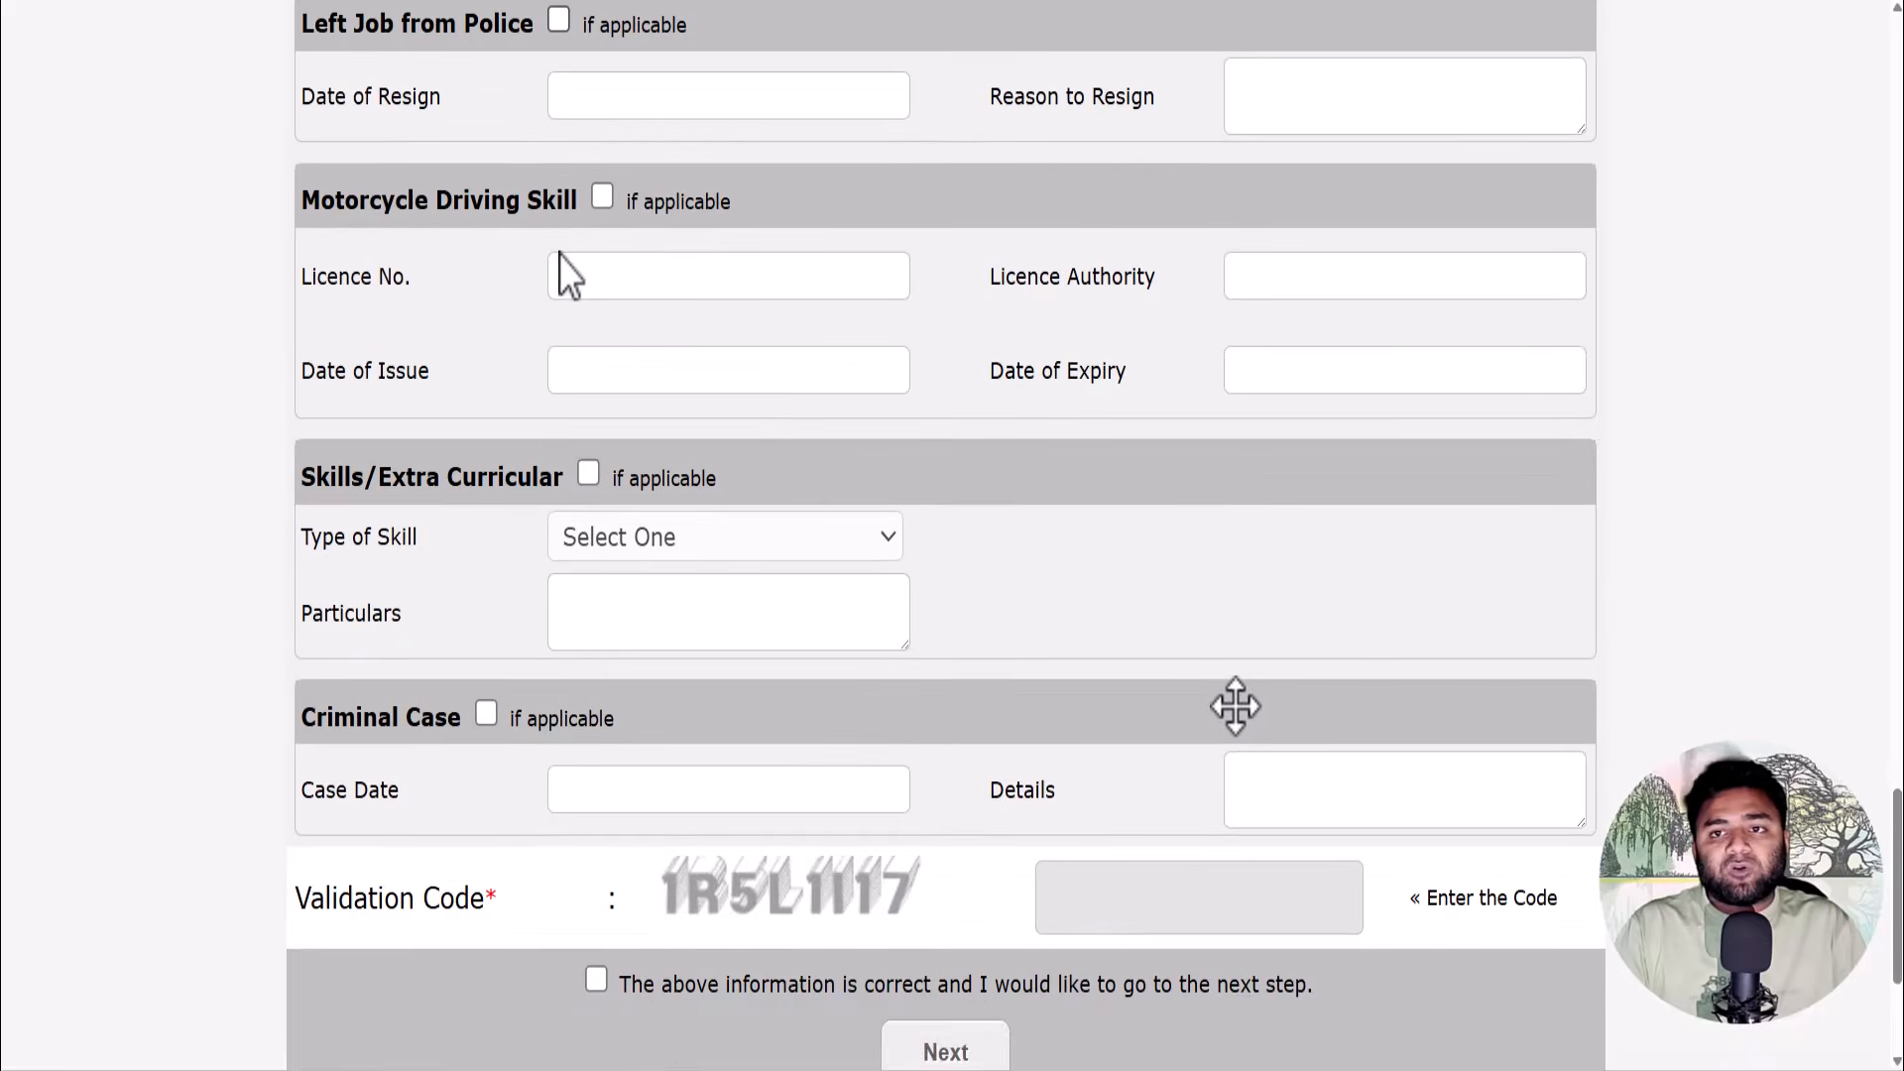
scroll(559, 253, "up", 2)
left_click(561, 250)
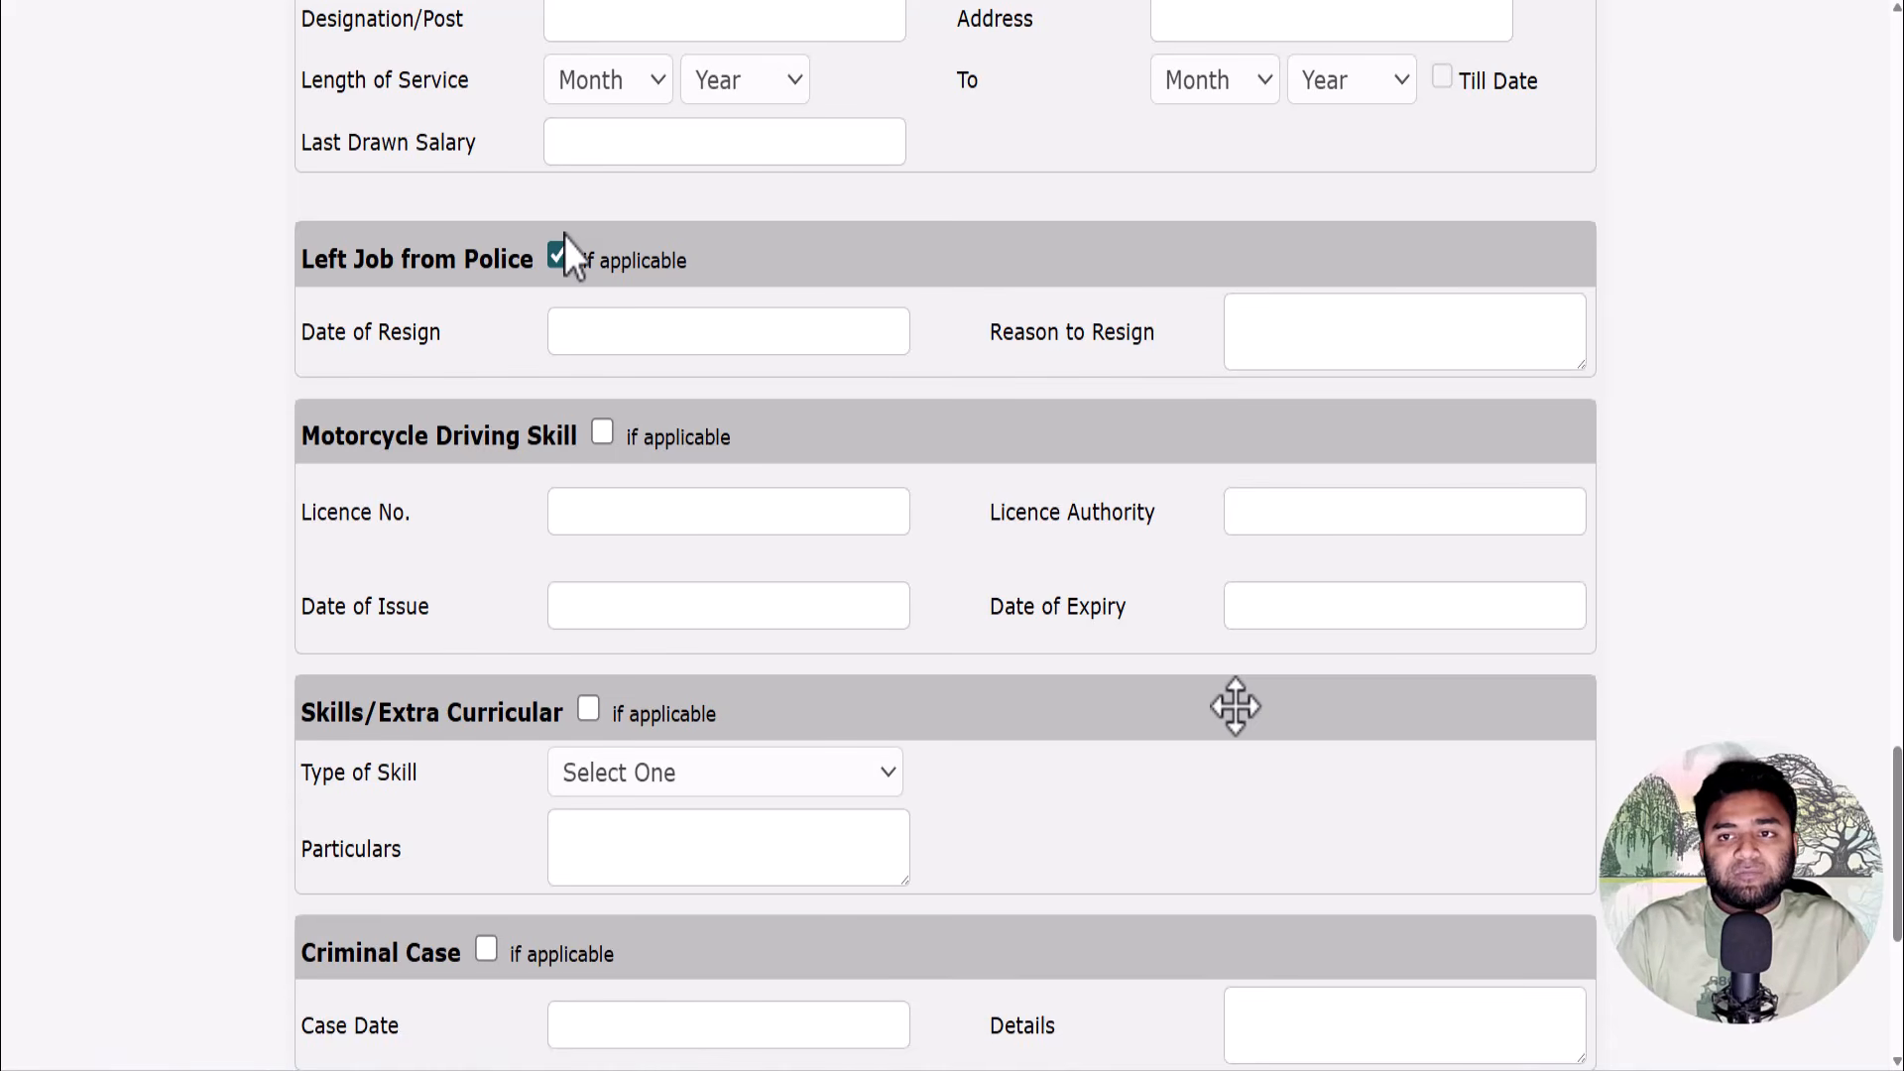
left_click(559, 252)
scroll(563, 236, "down", 2)
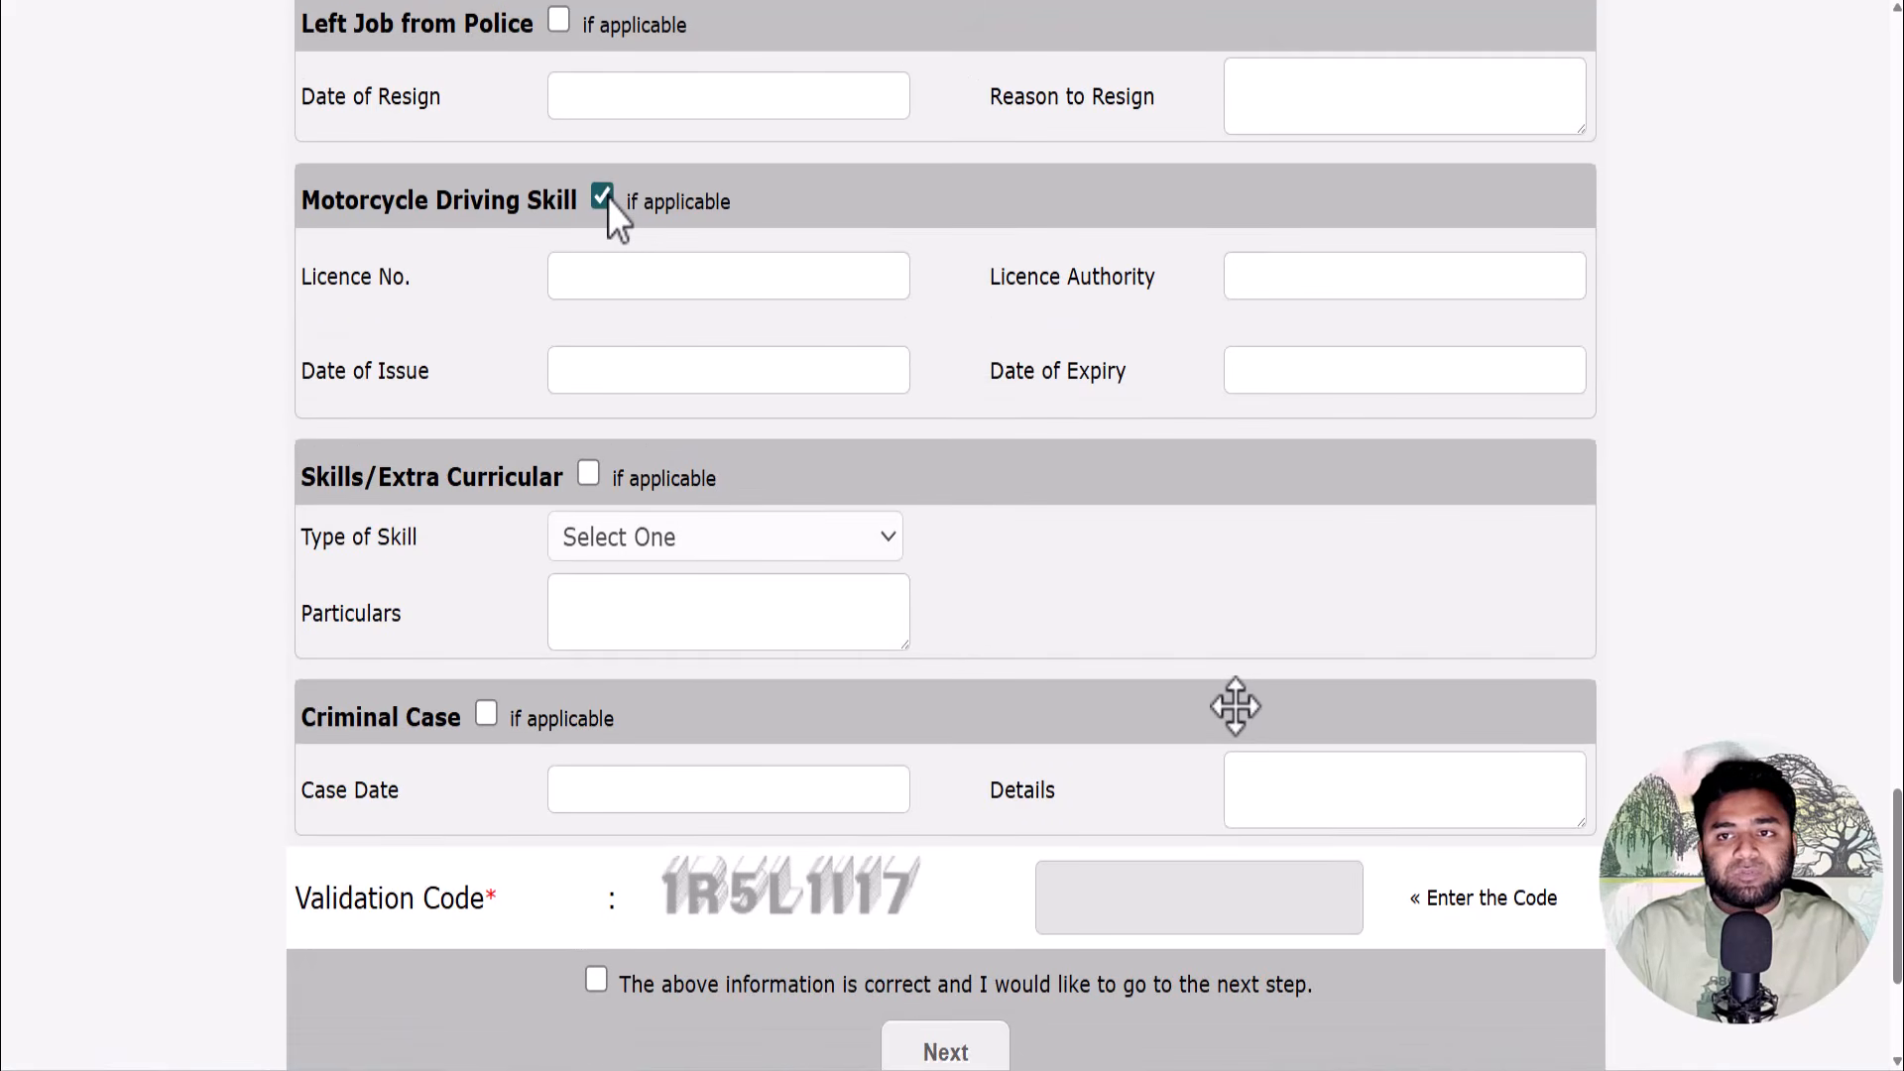
left_click(603, 197)
scroll(609, 199, "down", 2)
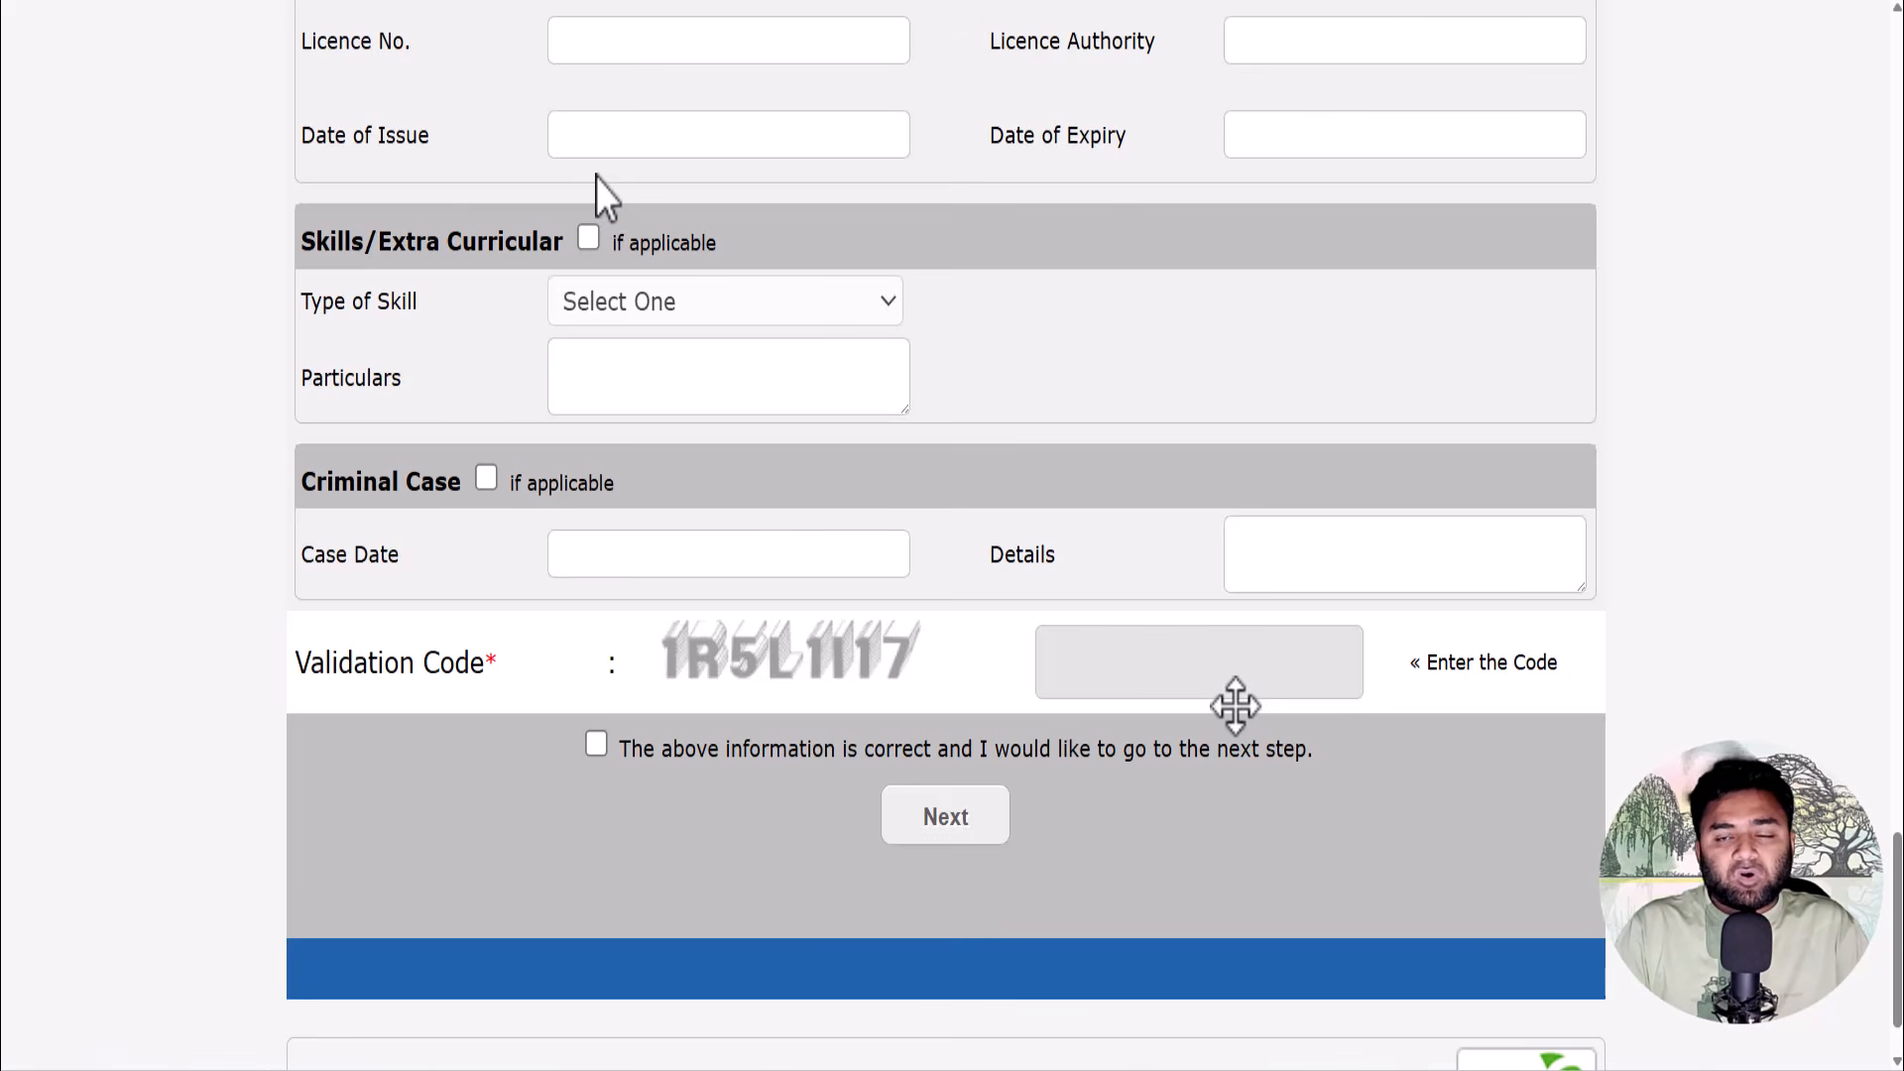
left_click(588, 238)
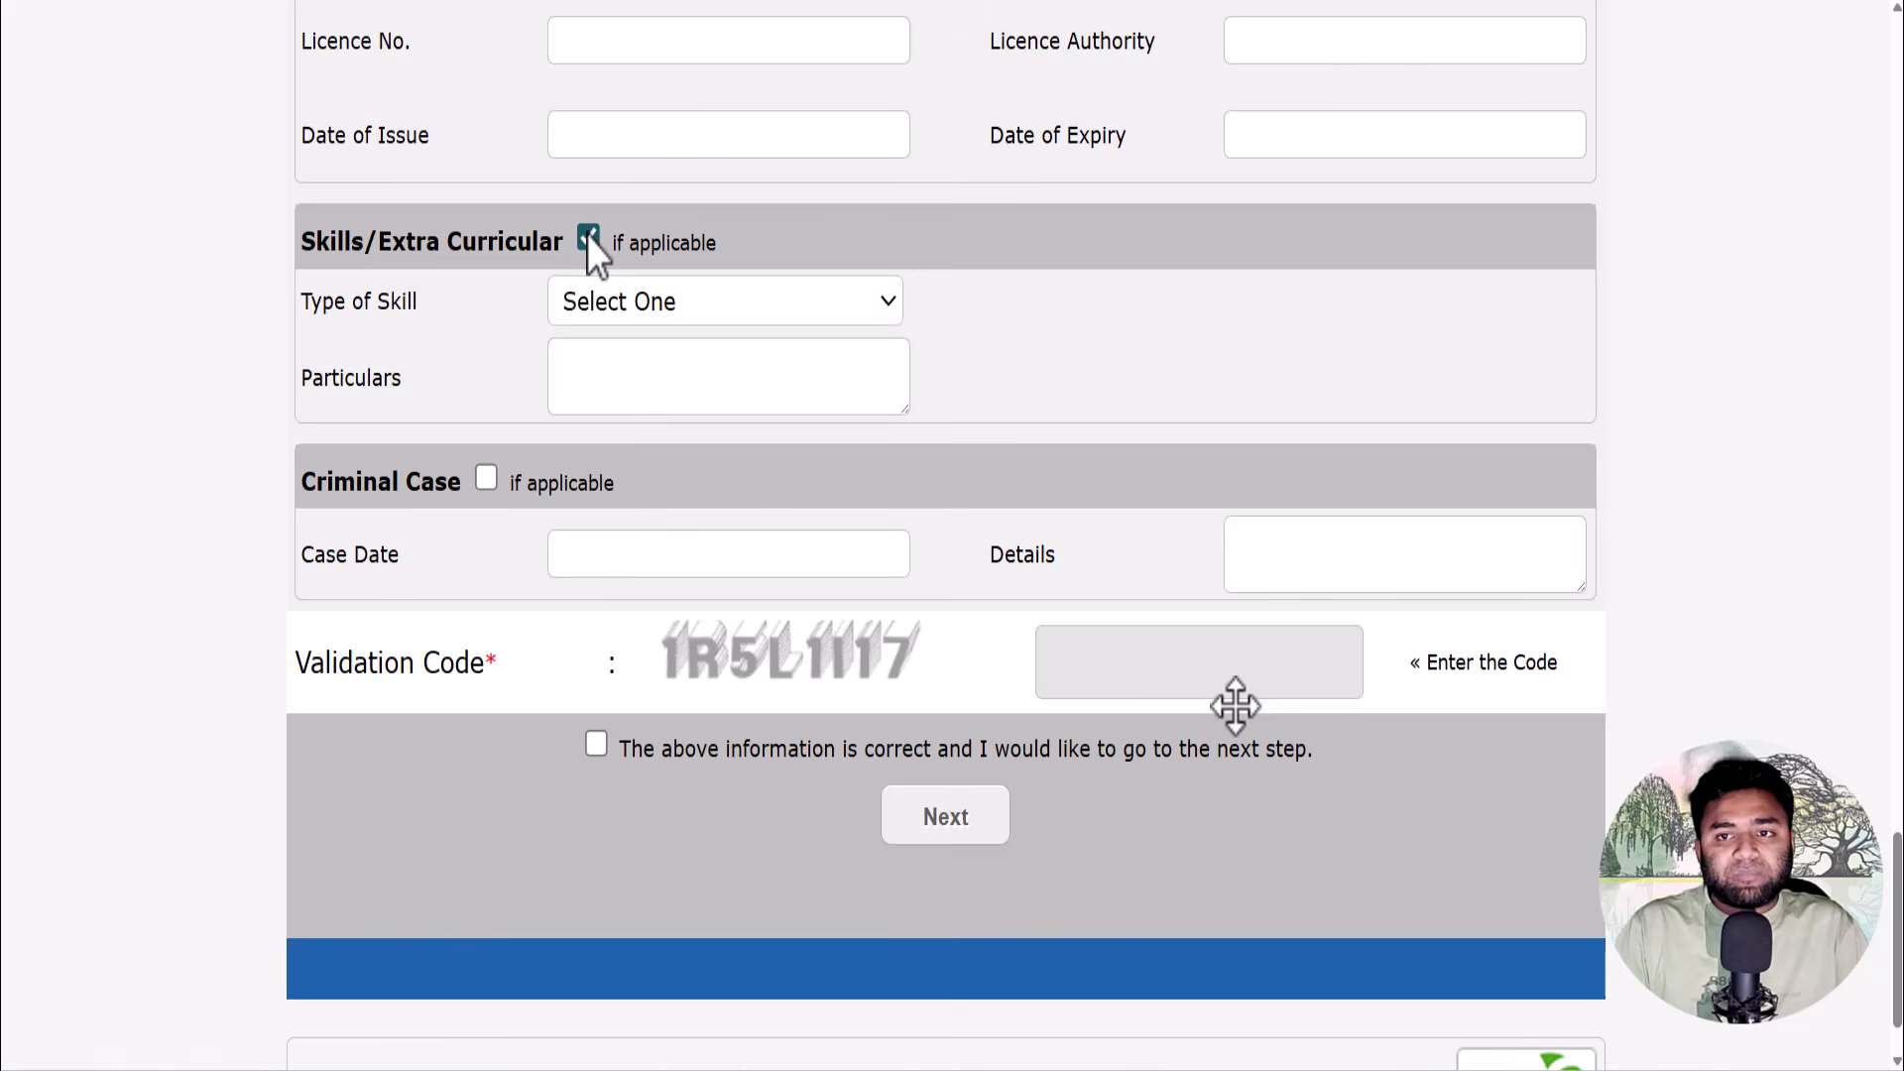
left_click(596, 305)
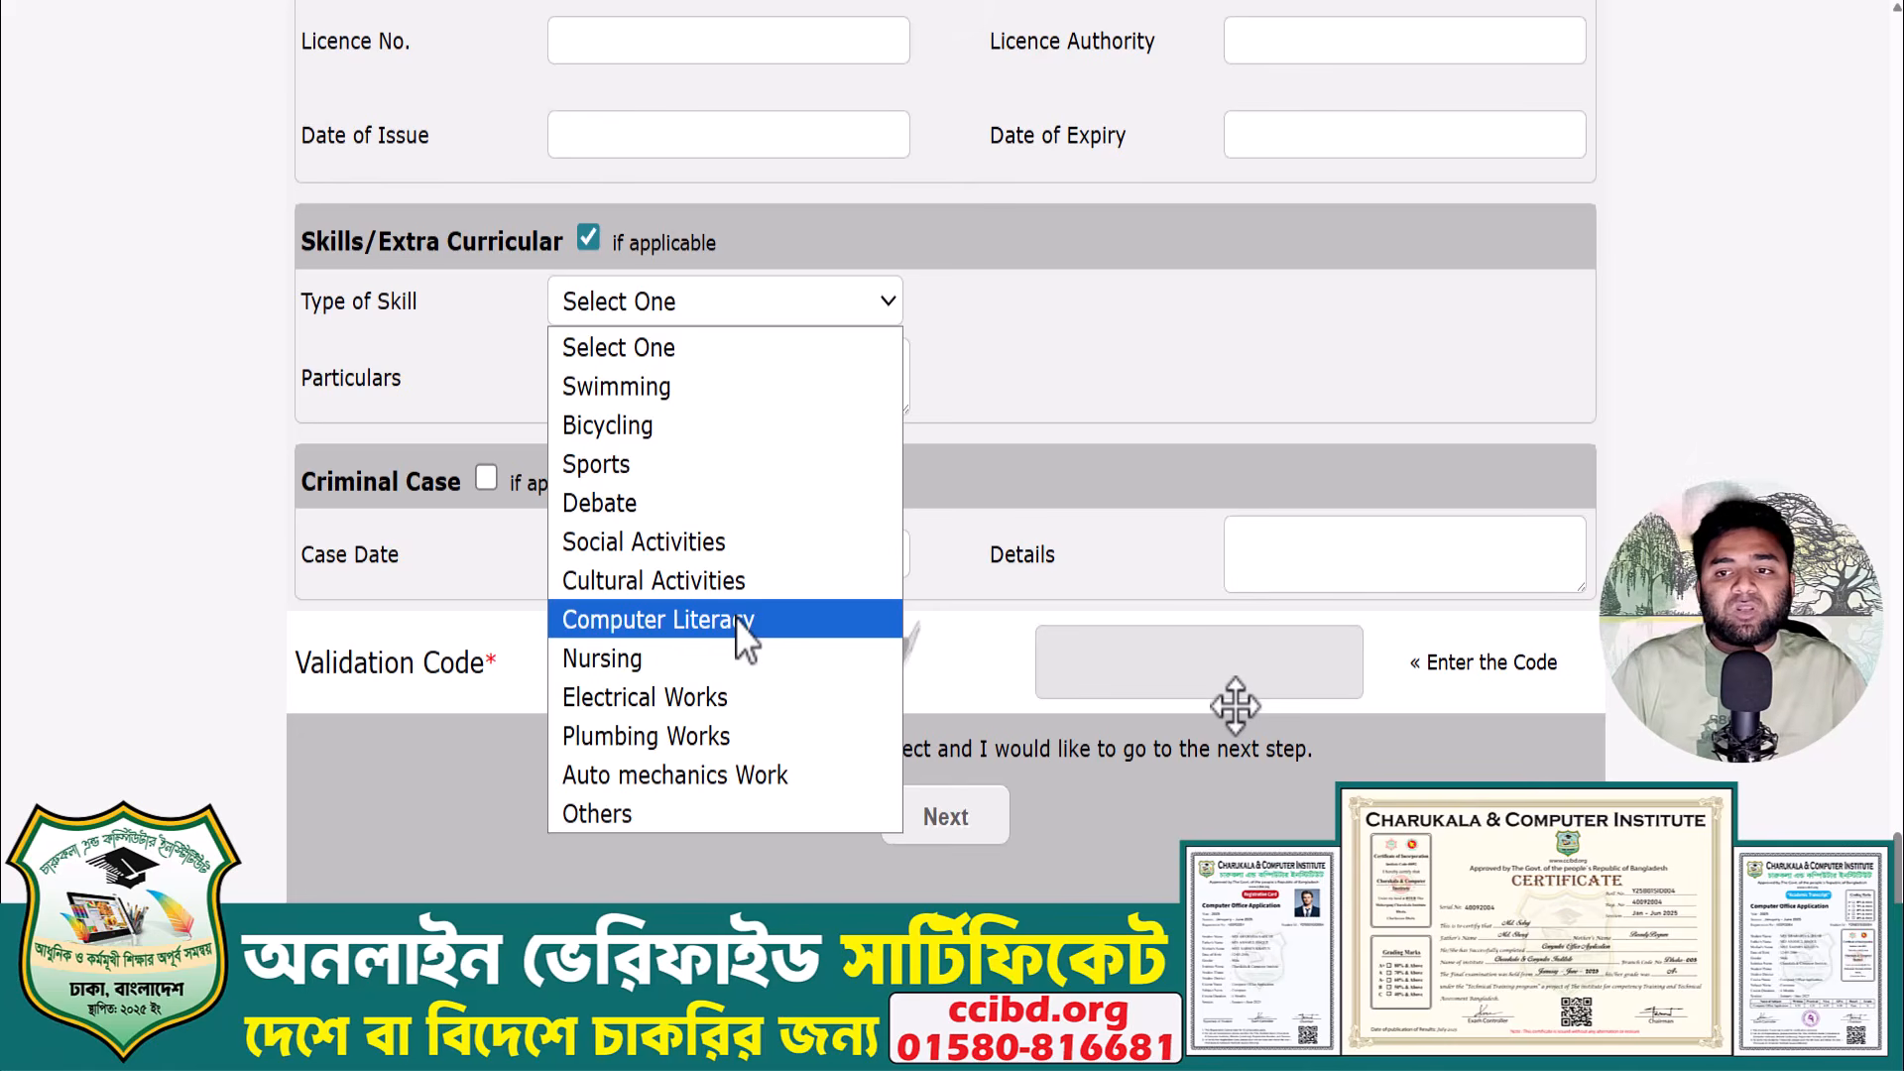
- Choose Computer Literacy and paste the 6-month Basic Computer Office Application Course description into Particulars
left_click(739, 620)
left_click(667, 374)
type("Completed 6-month Basic Computer Office Application Course")
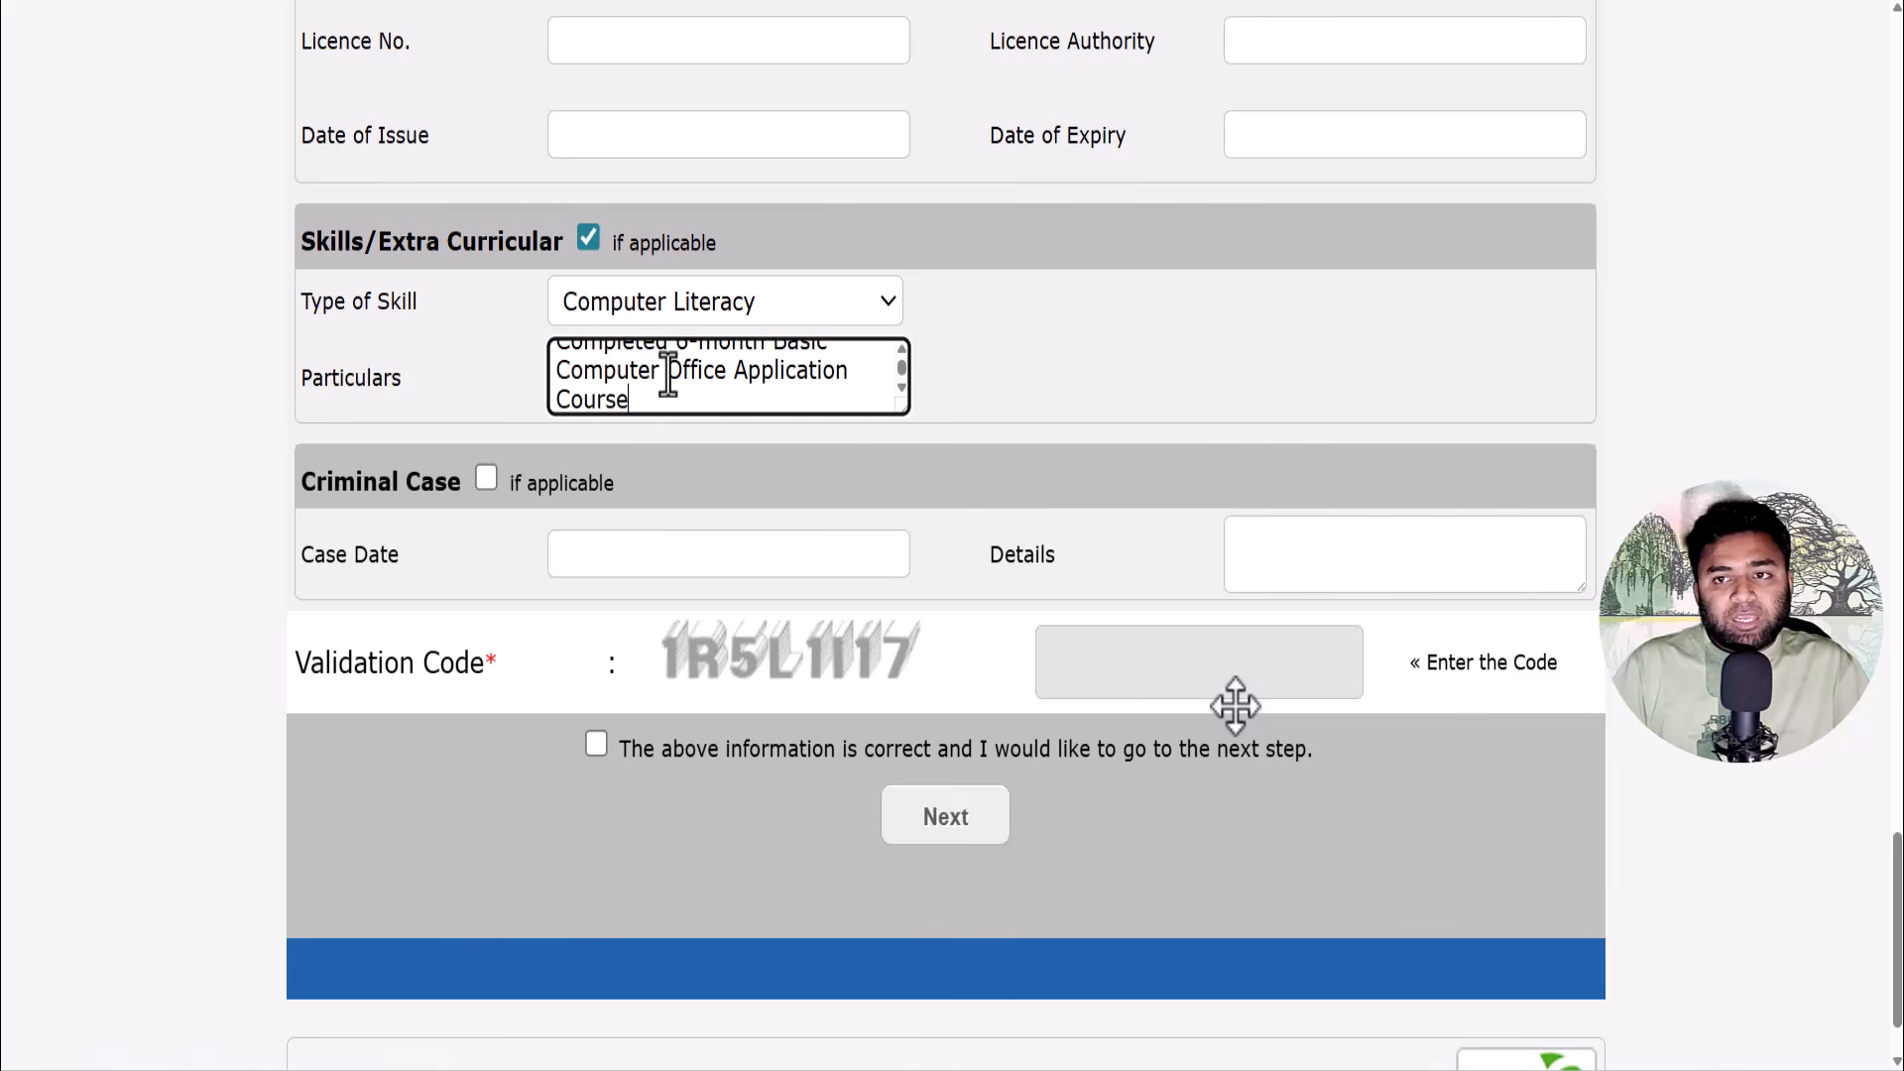
scroll(668, 374, "up", 1)
scroll(667, 374, "down", 1)
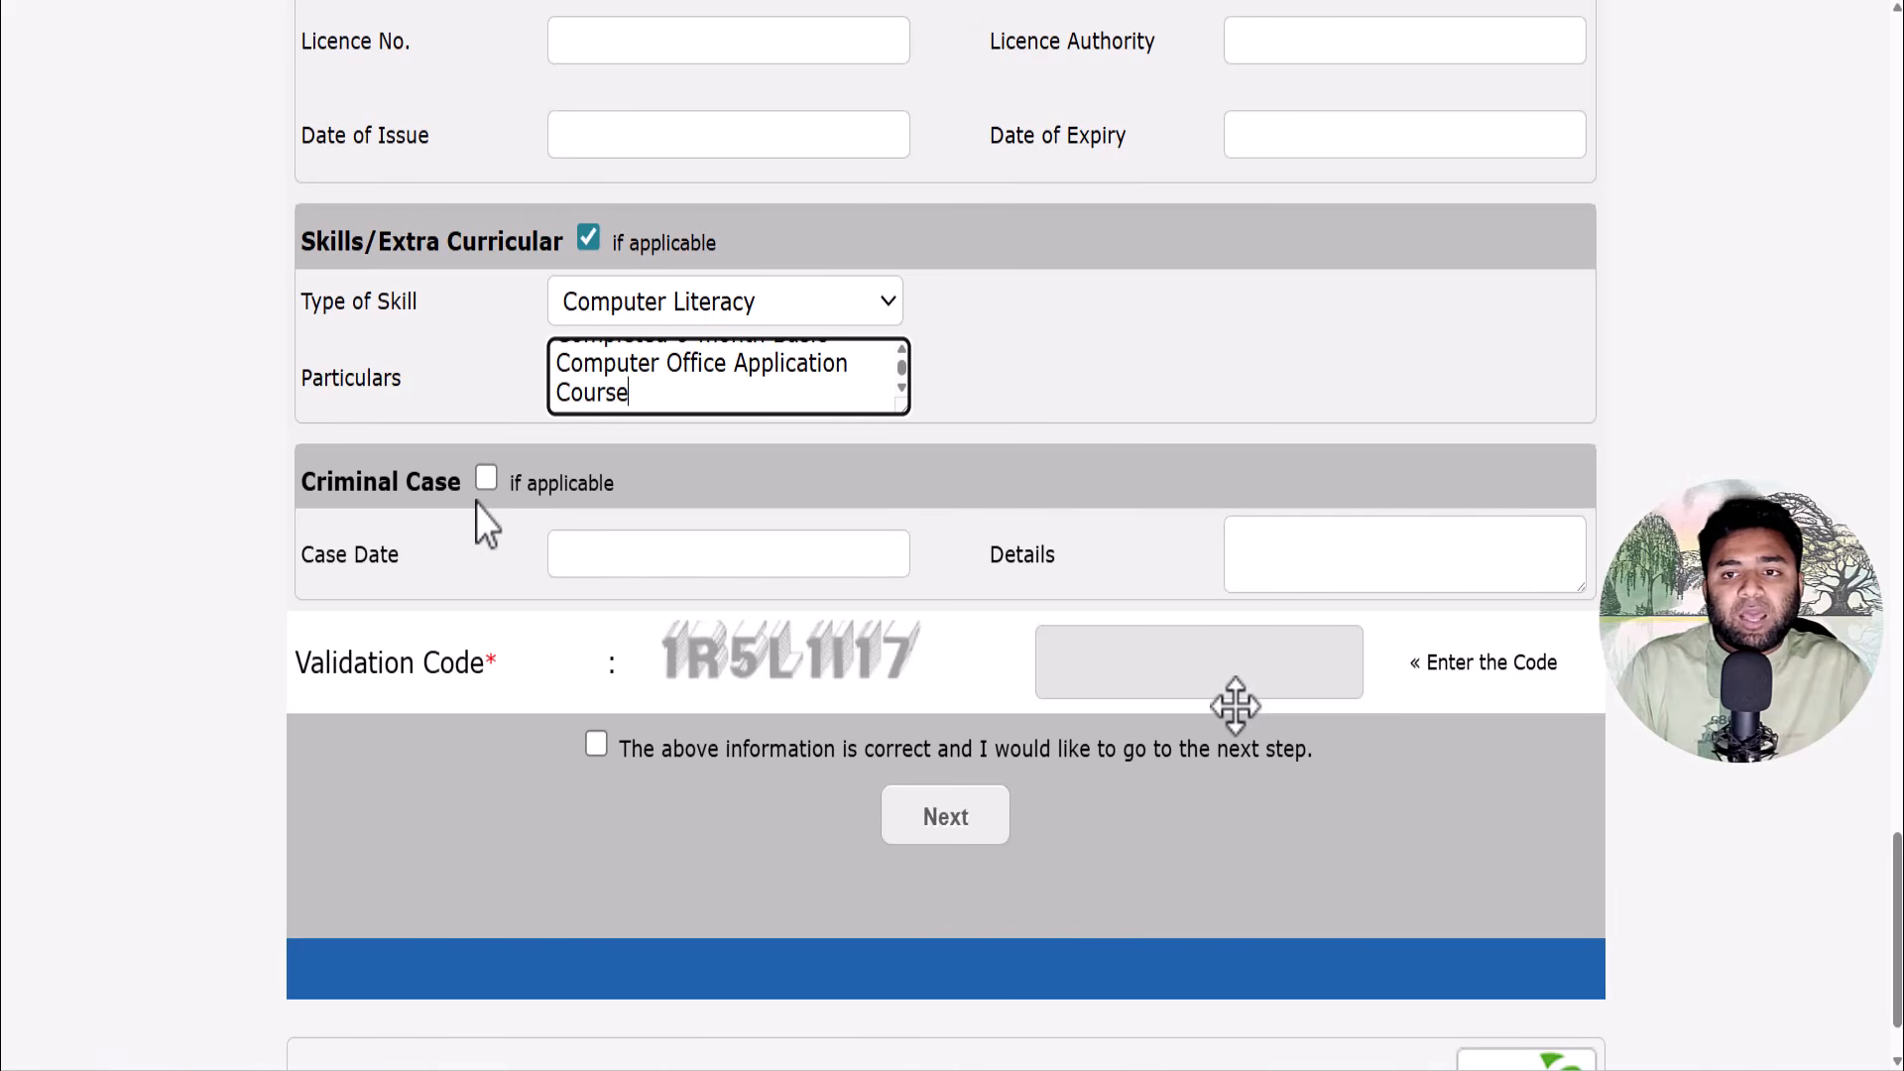
left_click(485, 479)
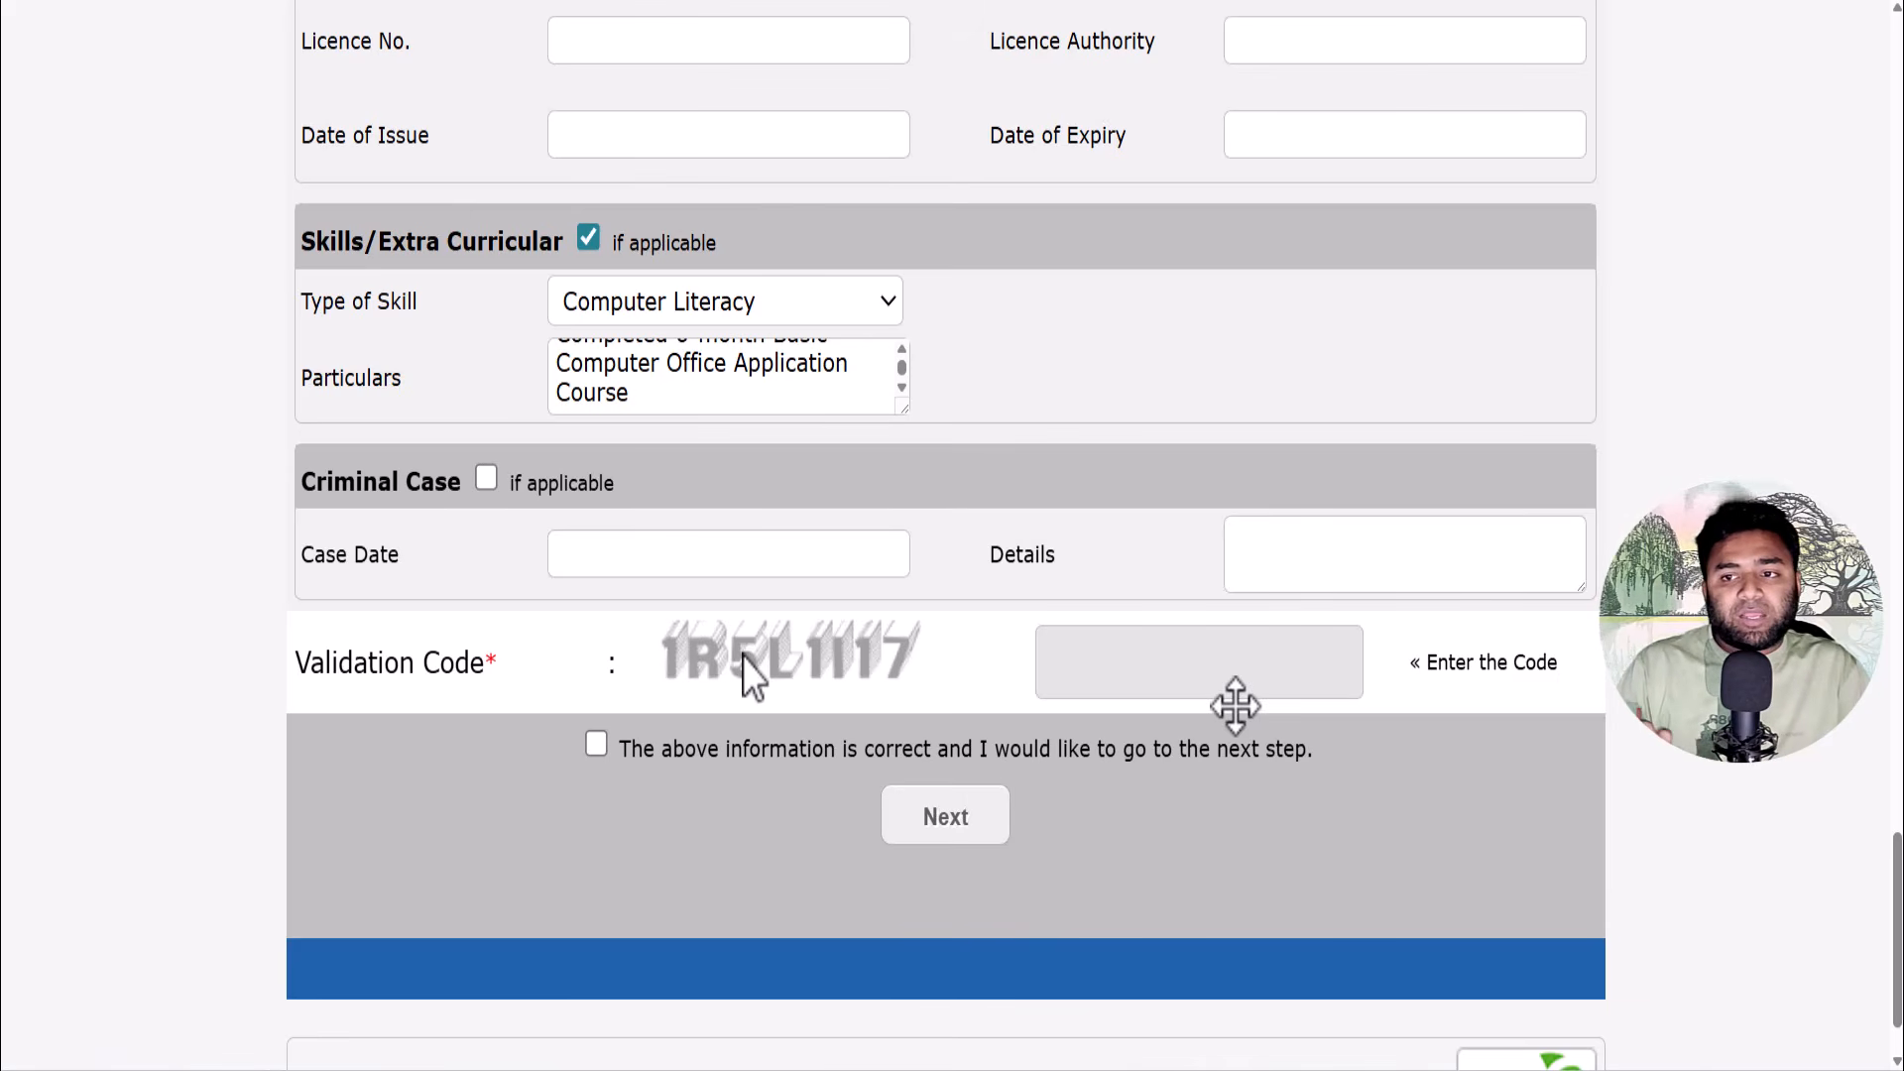
left_click_drag(743, 657, 1258, 662)
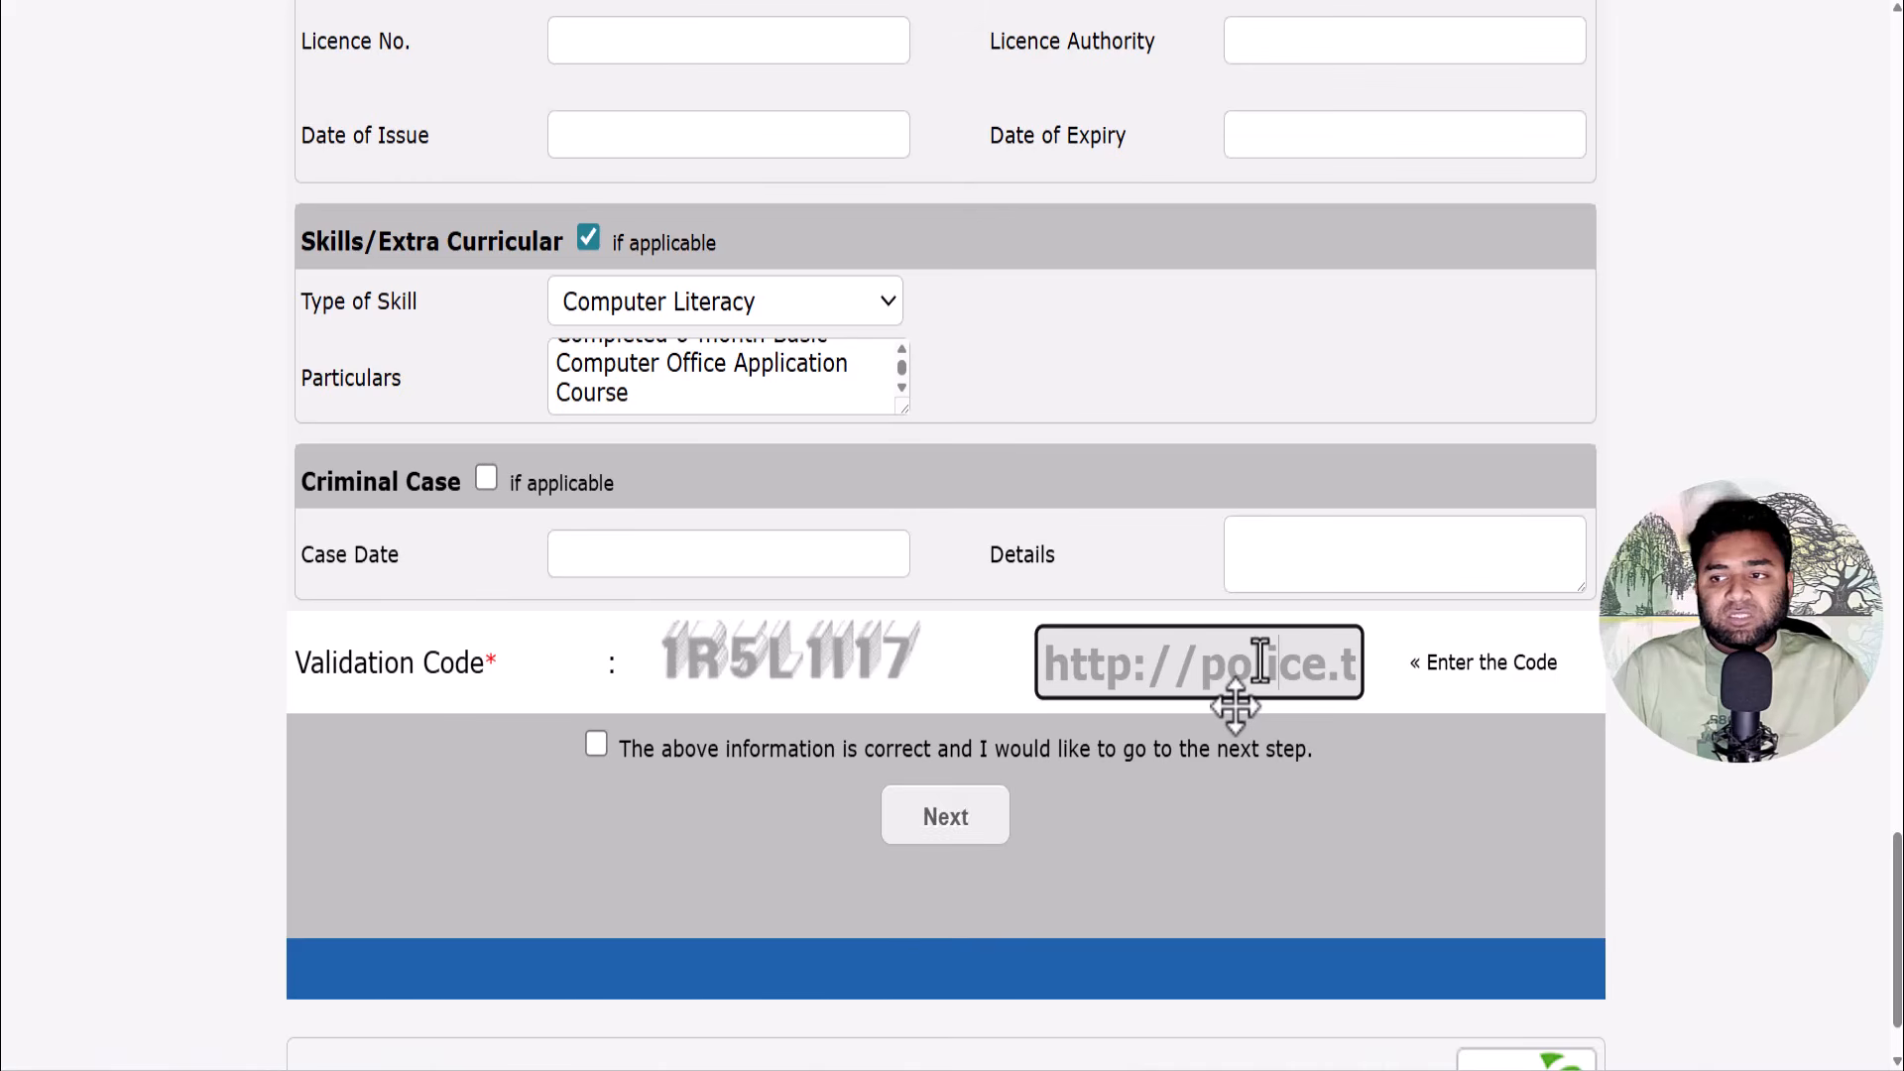
key("Right")
key("Right")
key("Right")
key("Right")
key("Right")
key("Right")
key("Right")
key("Right")
key("Right")
key("Right")
key("Right")
key("Right")
key("Right")
key("Right")
key("Right")
key("Right")
key("Right")
key("Right")
key("Right")
key("Right")
key("Right")
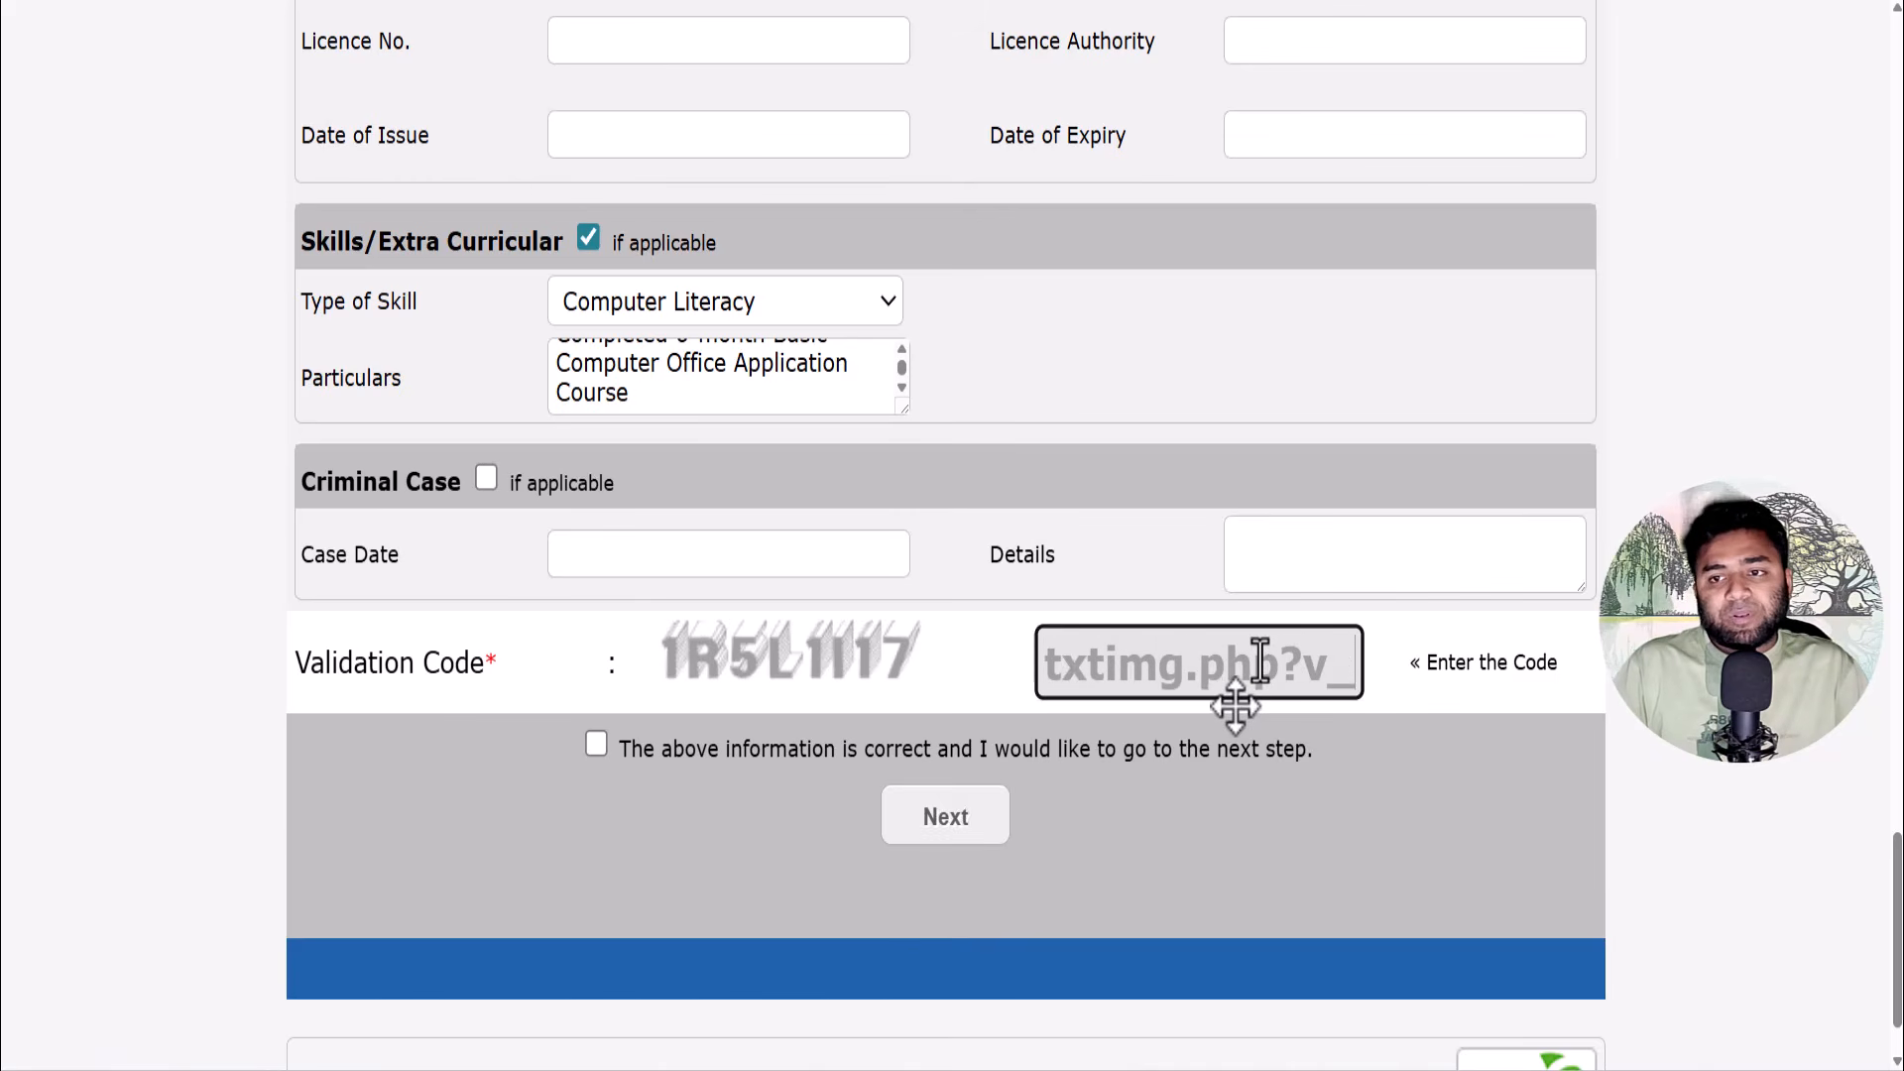
key("Left")
key("Left")
key("Left")
key("Left")
key("Left")
key("Left")
key("Left")
key("Left")
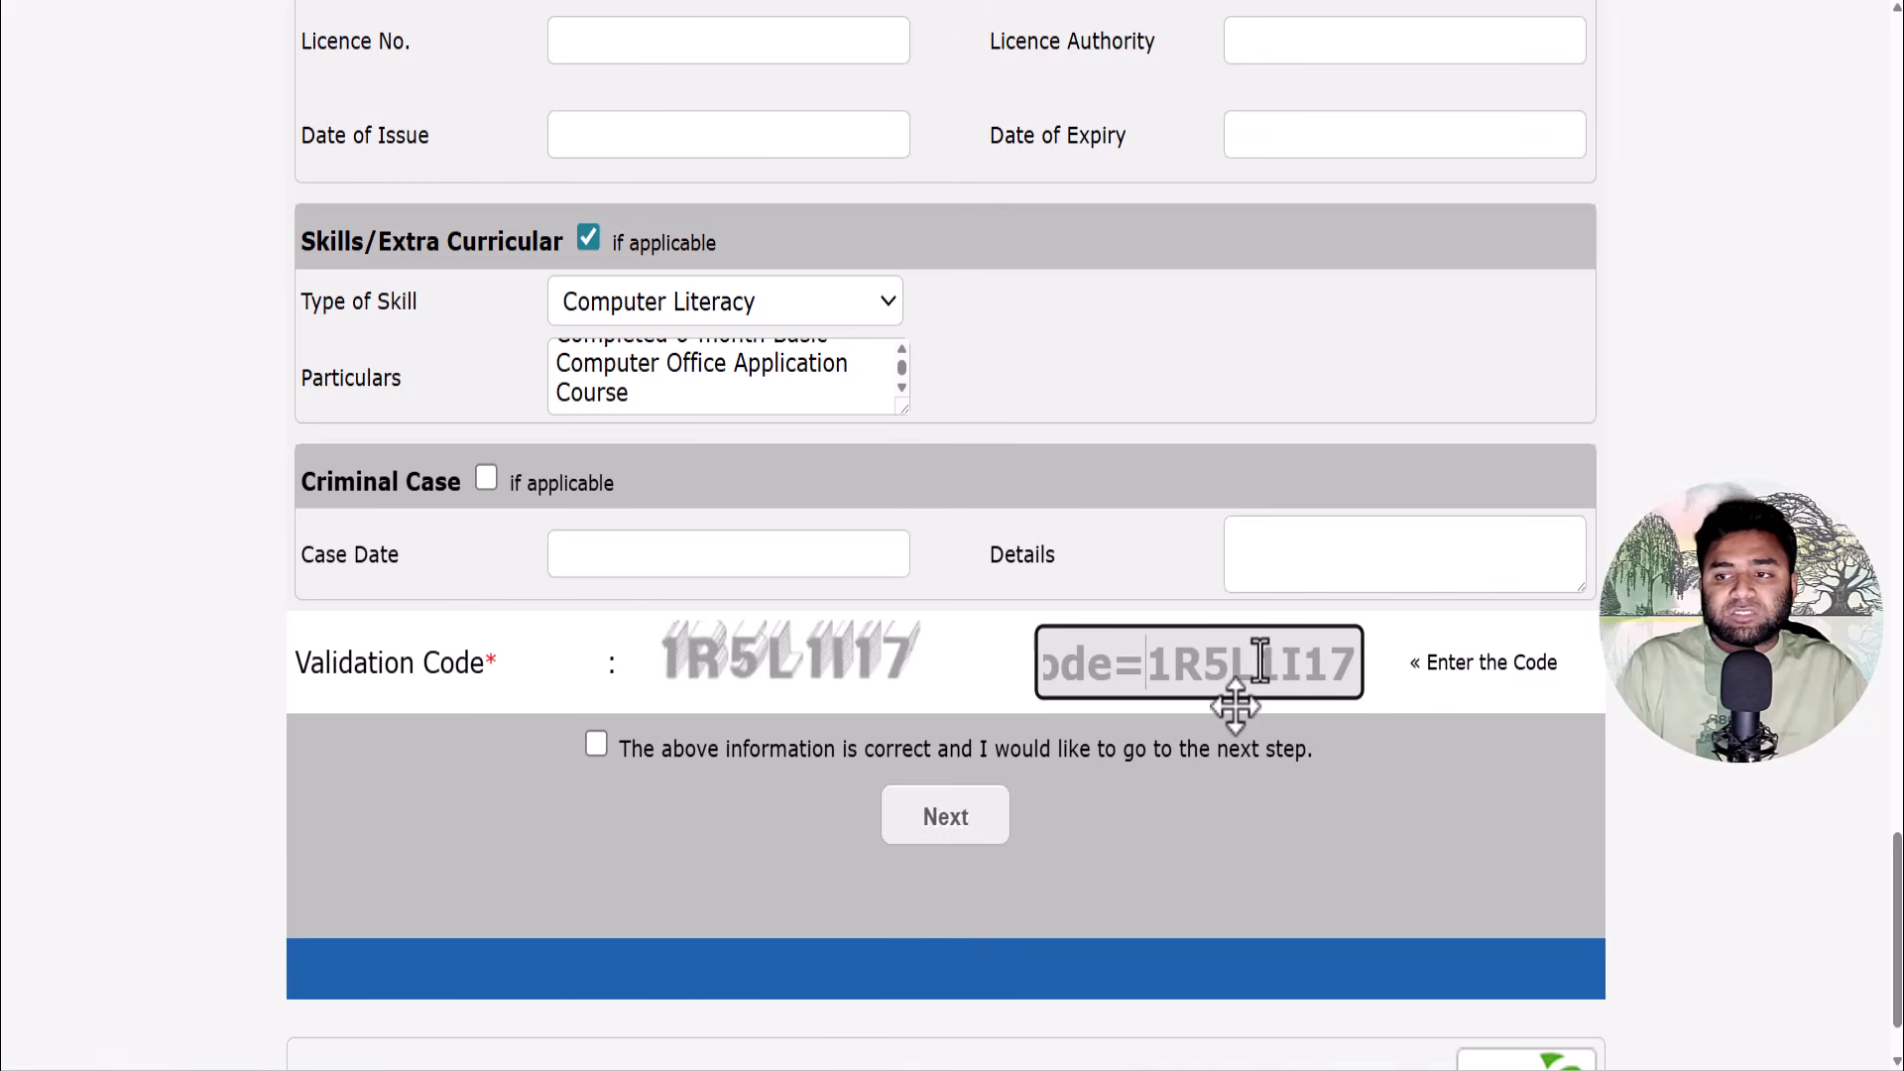
key("BackSpace")
key("BackSpace")
key("BackSpace")
key("BackSpace")
key("BackSpace")
key("BackSpace")
key("BackSpace")
key("BackSpace")
key("BackSpace")
key("BackSpace")
key("BackSpace")
key("BackSpace")
key("BackSpace")
key("BackSpace")
key("BackSpace")
key("BackSpace")
key("BackSpace")
key("BackSpace")
key("BackSpace")
key("BackSpace")
key("BackSpace")
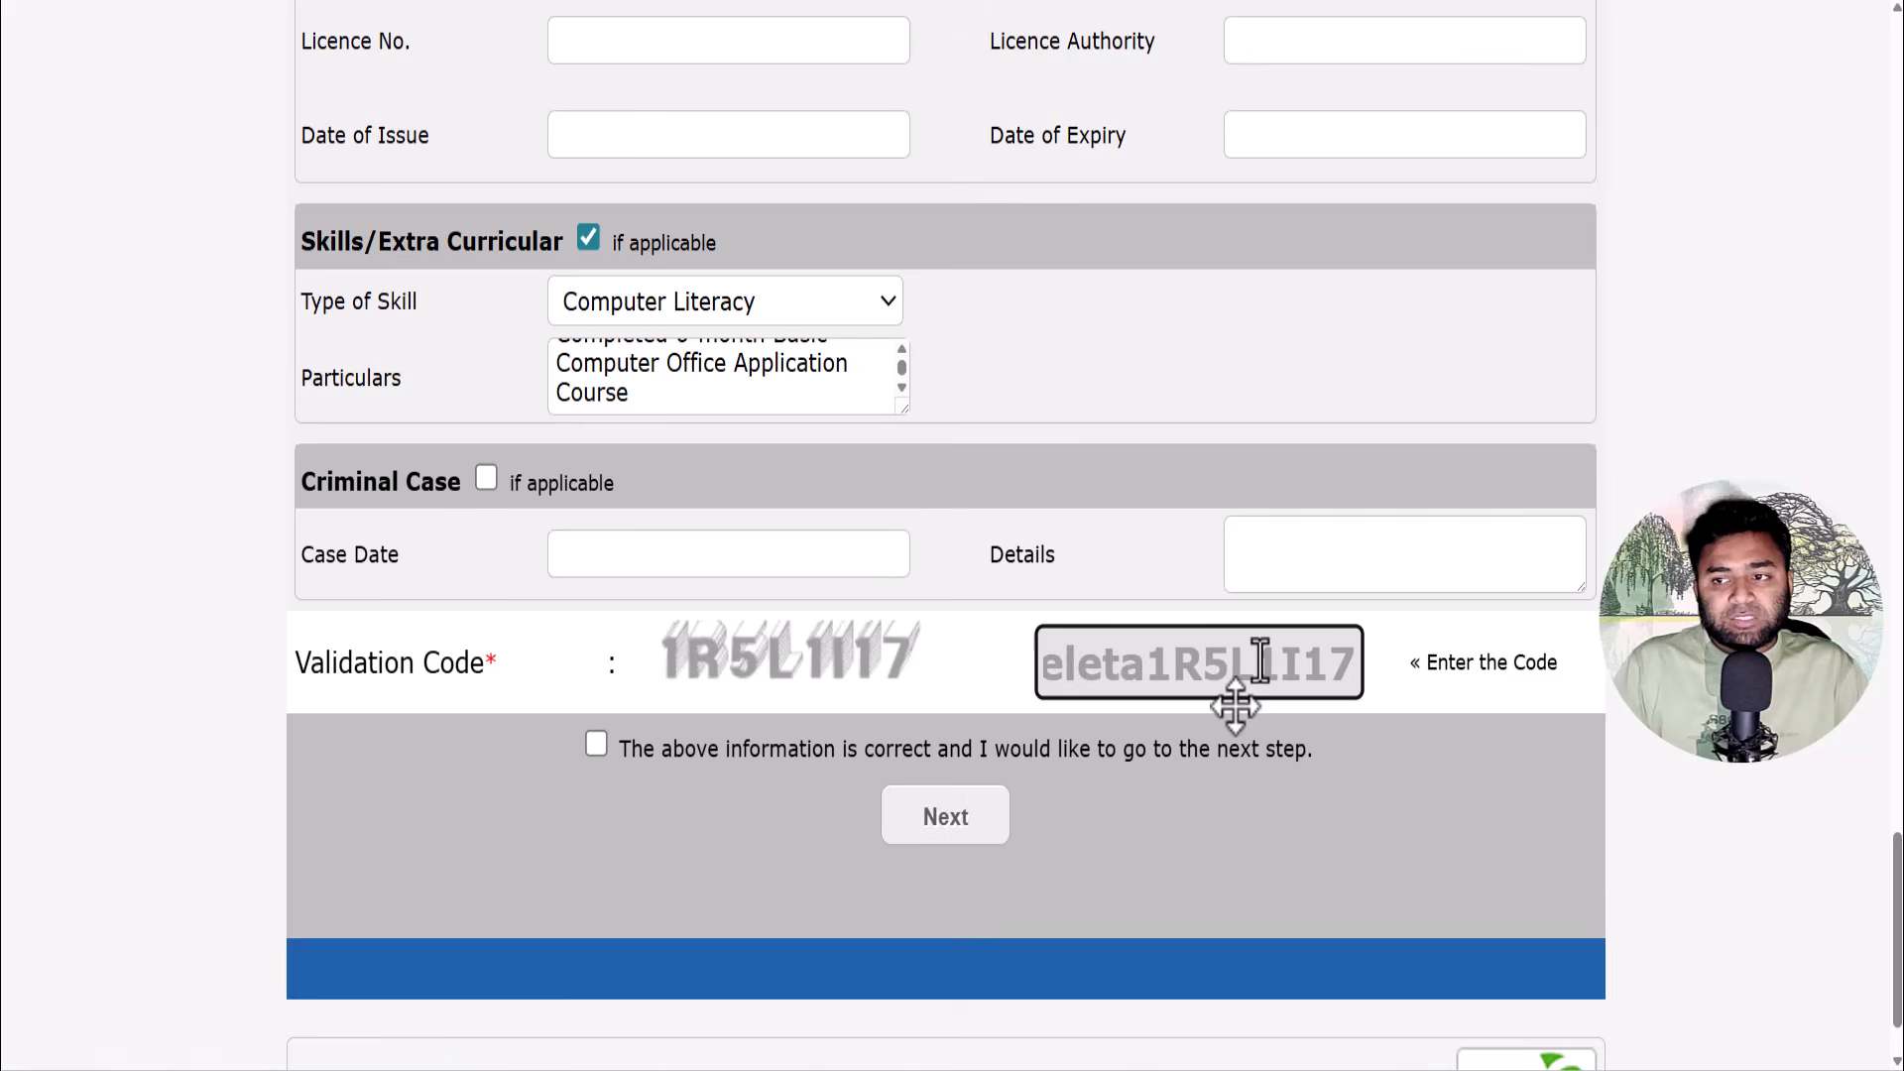
key("BackSpace")
key("BackSpace")
key("BackSpace")
key("BackSpace")
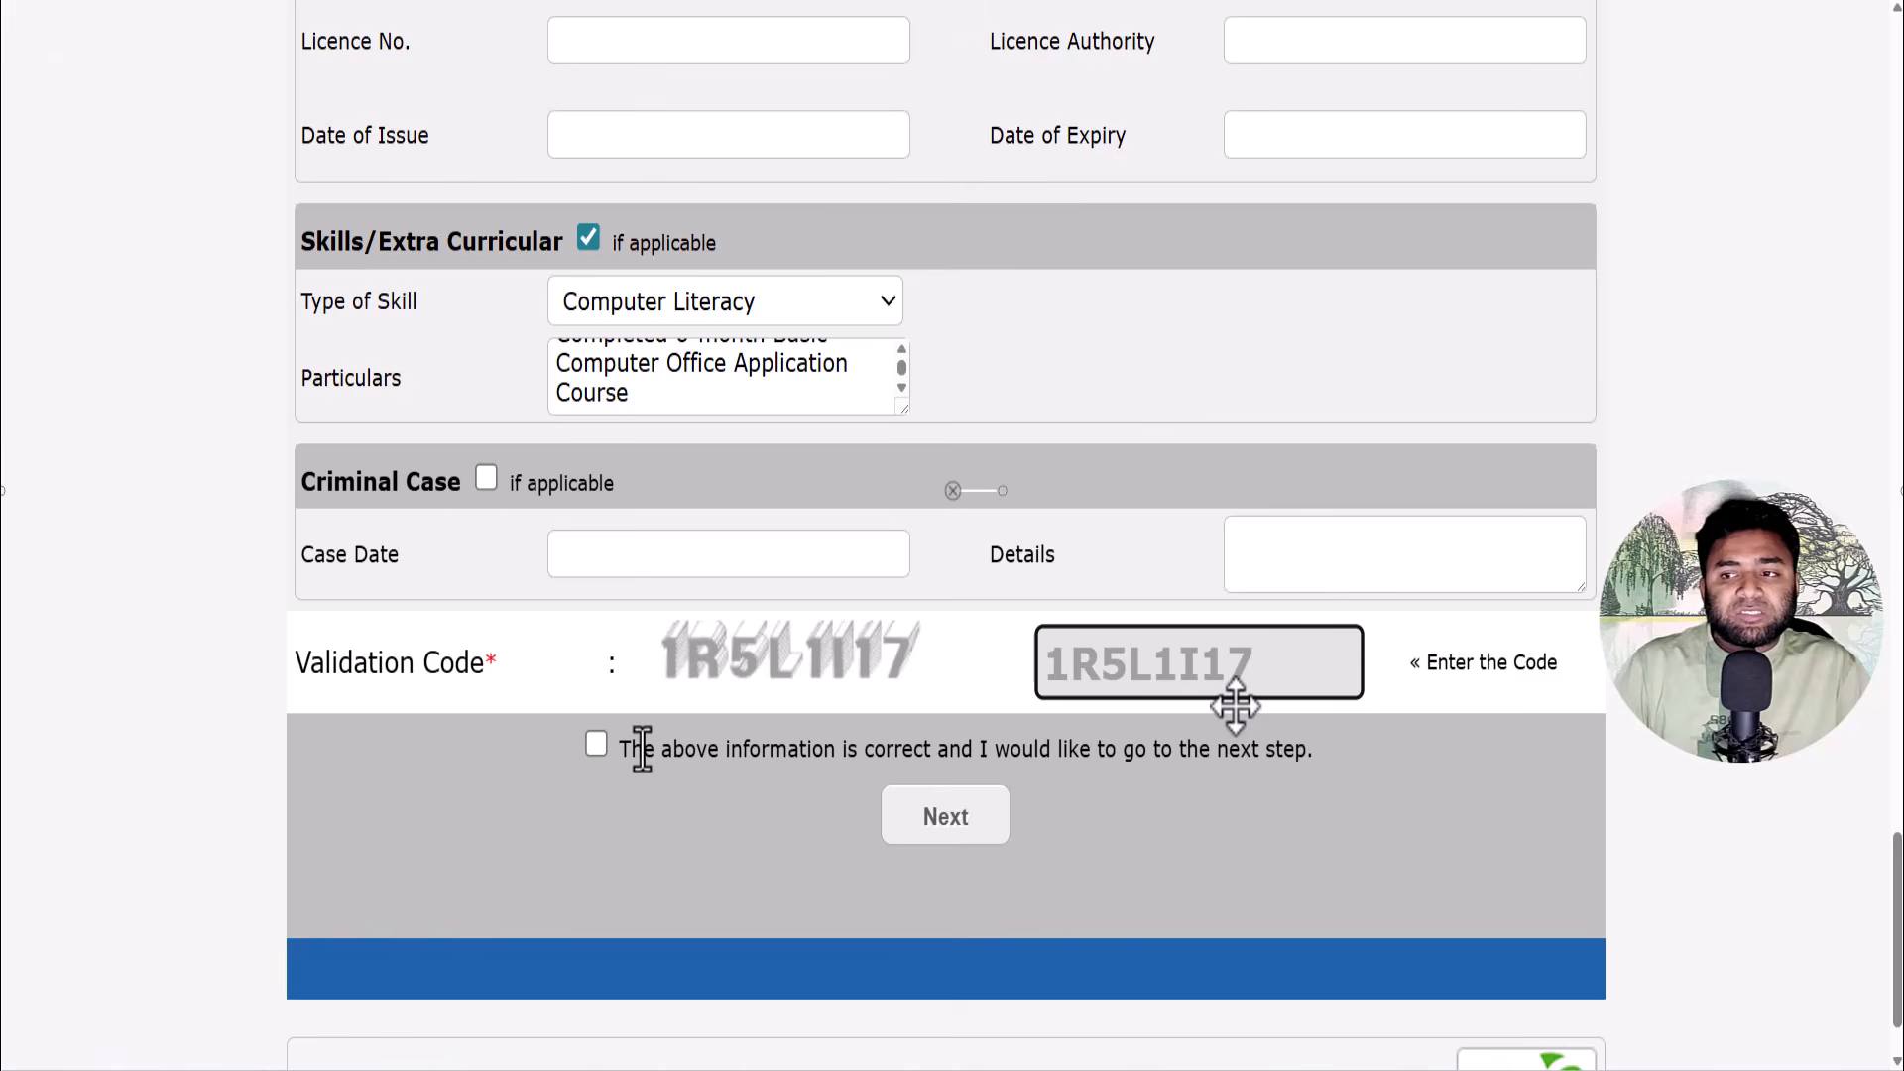
left_click(597, 753)
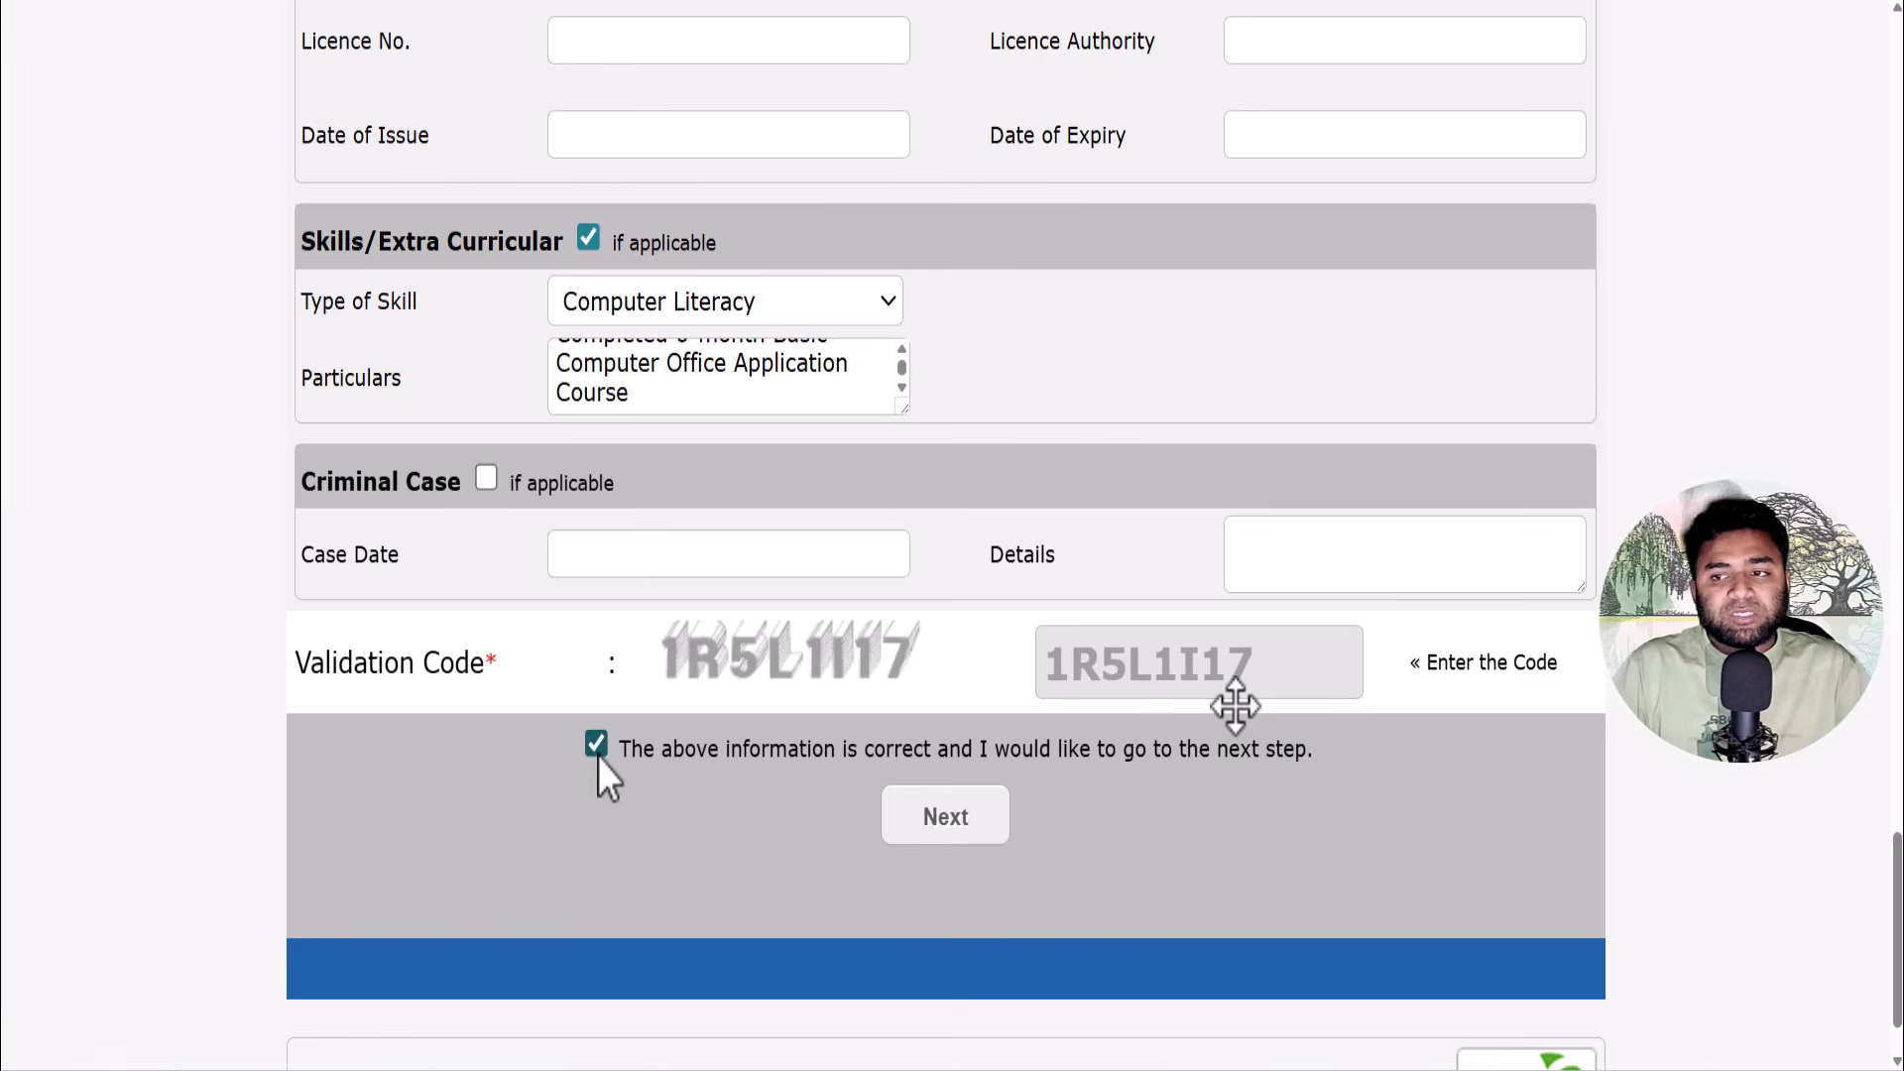
left_click(939, 818)
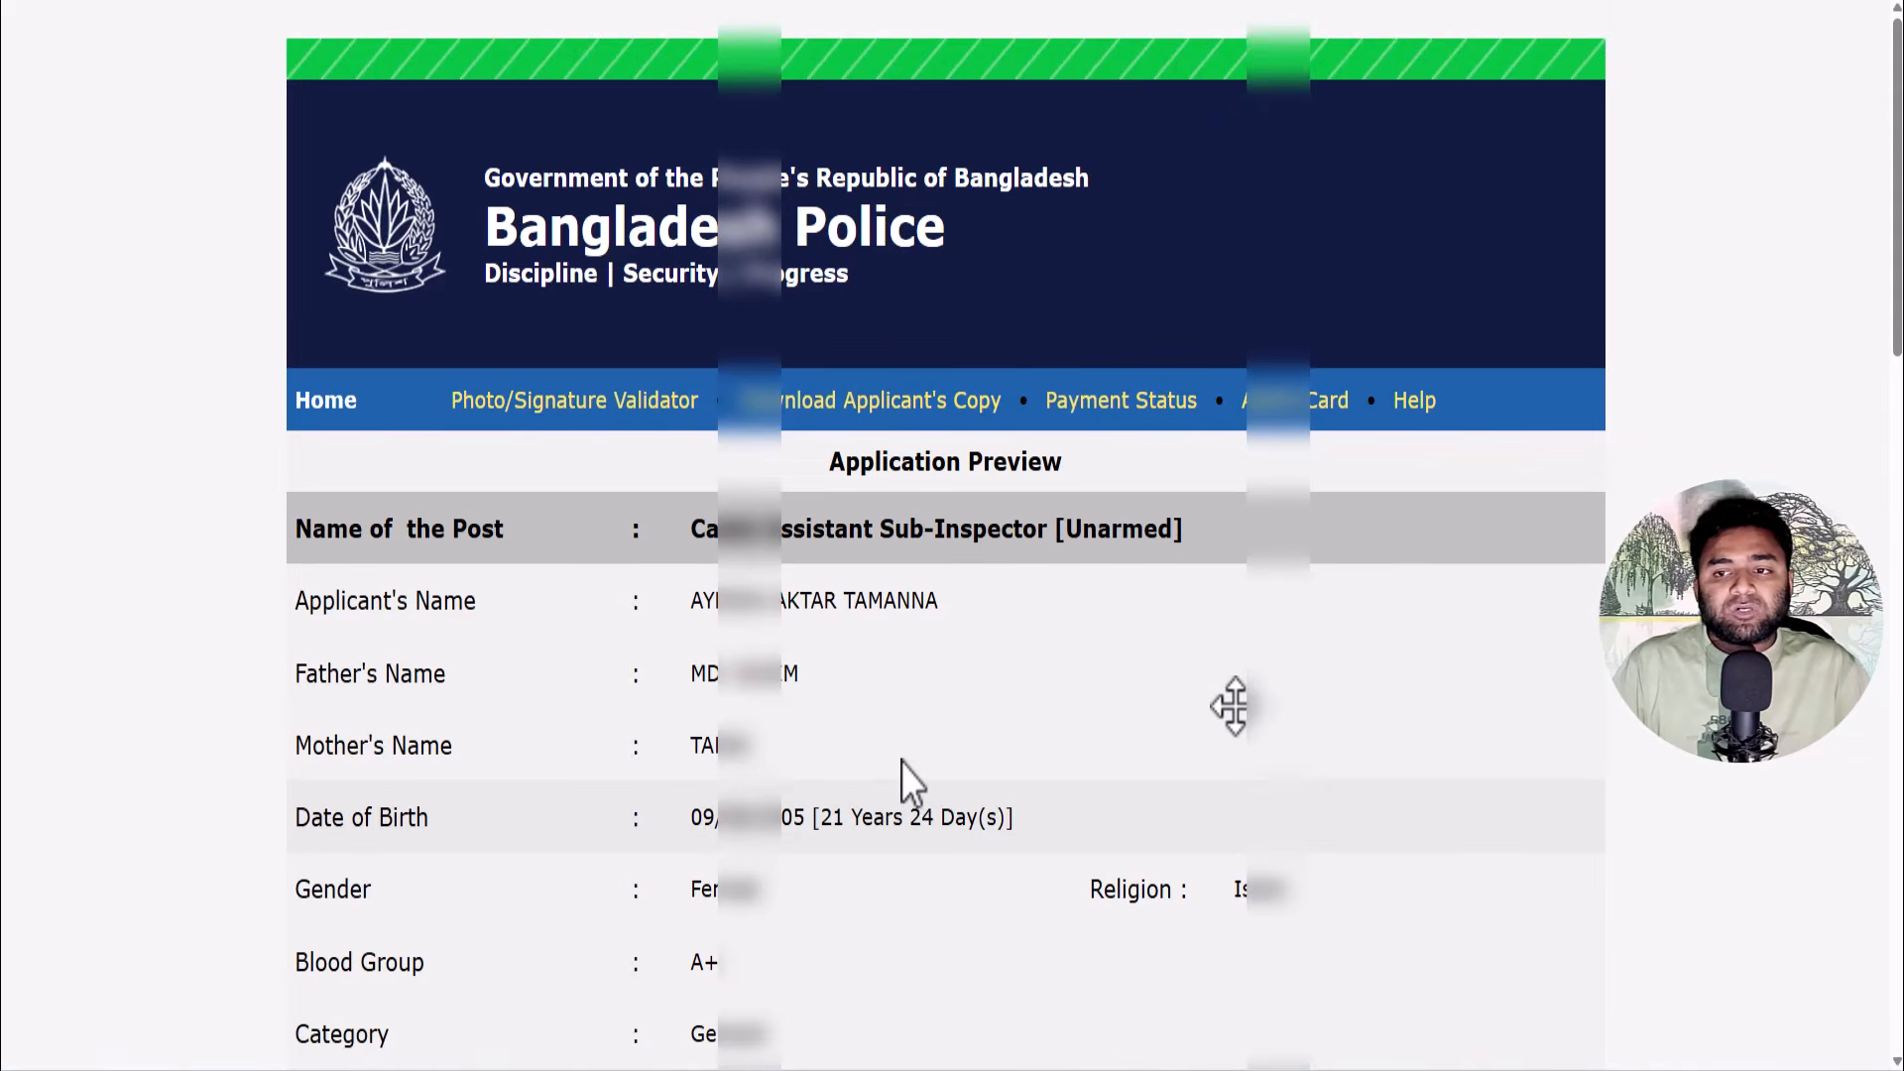
- Scroll the Application Preview down to the Upload Photo & Signature section
scroll(908, 759, "down", 1)
scroll(908, 760, "down", 8)
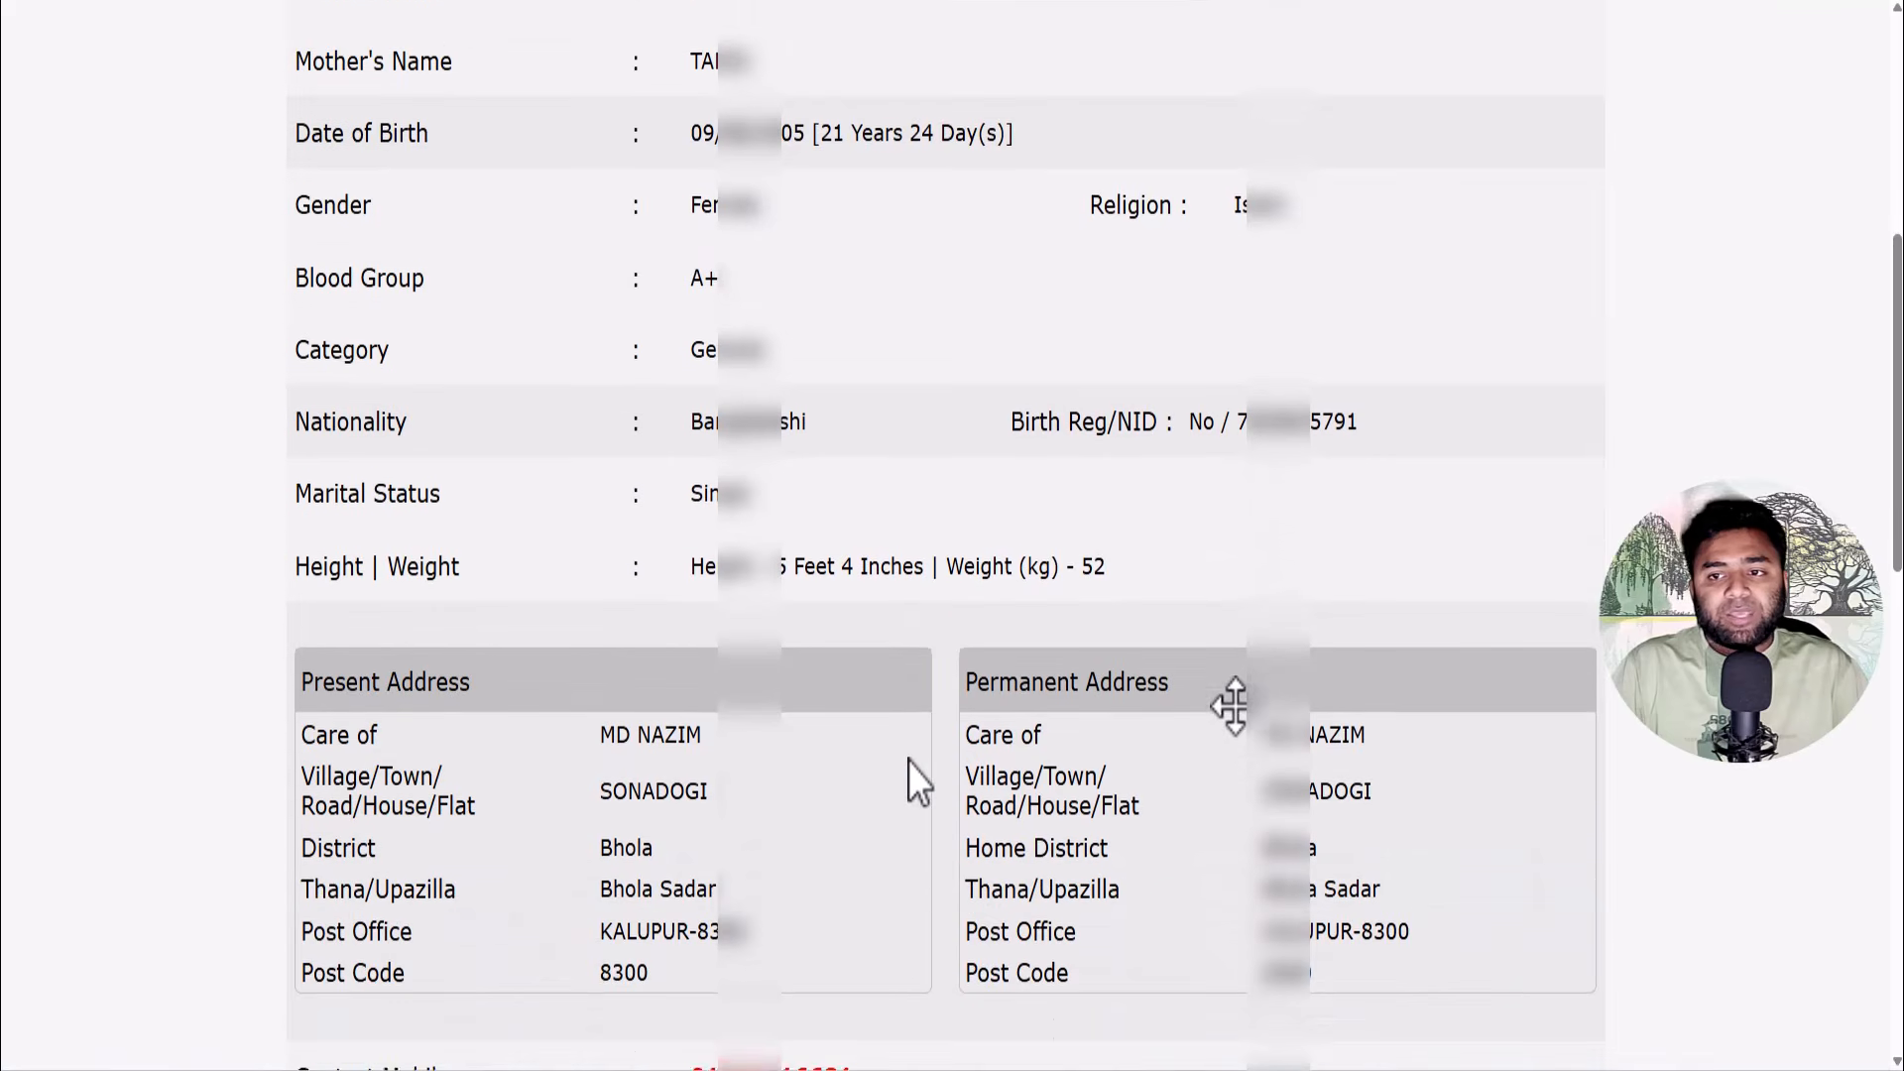
scroll(909, 759, "down", 9)
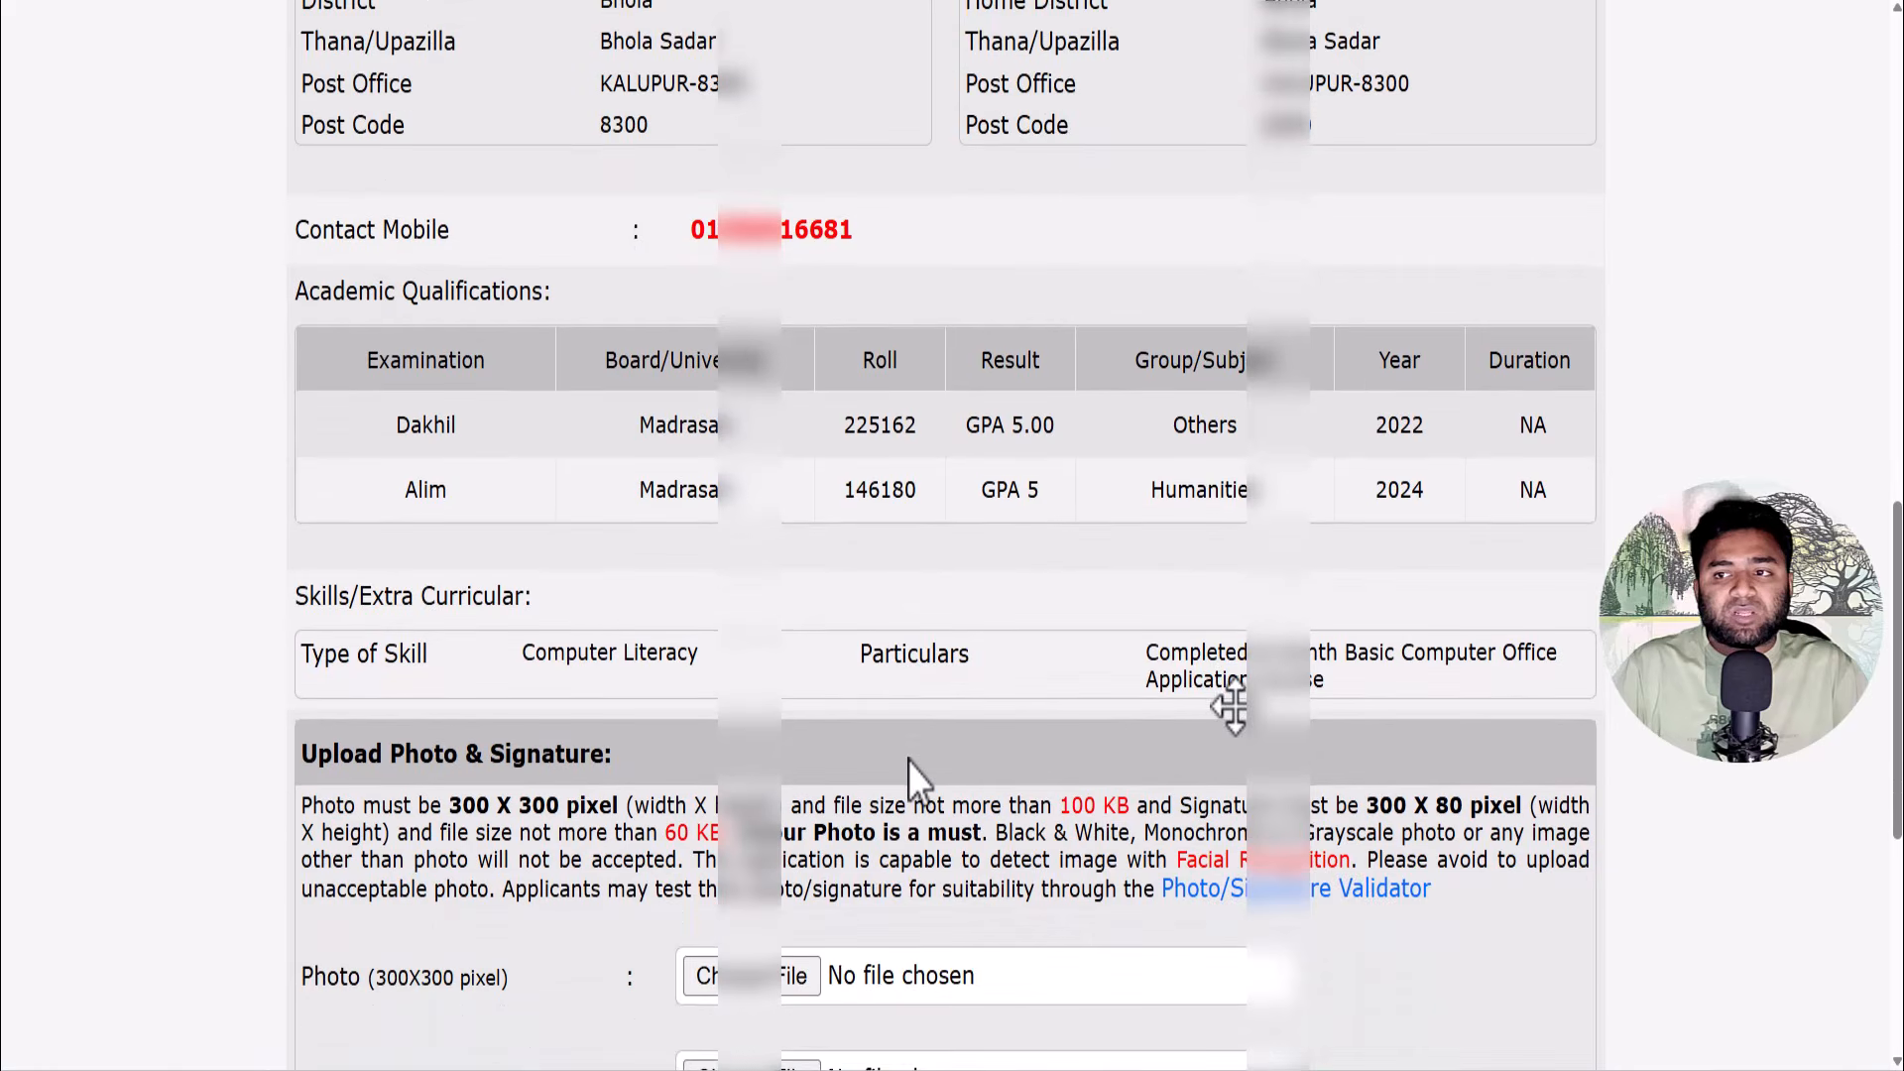
scroll(909, 761, "down", 2)
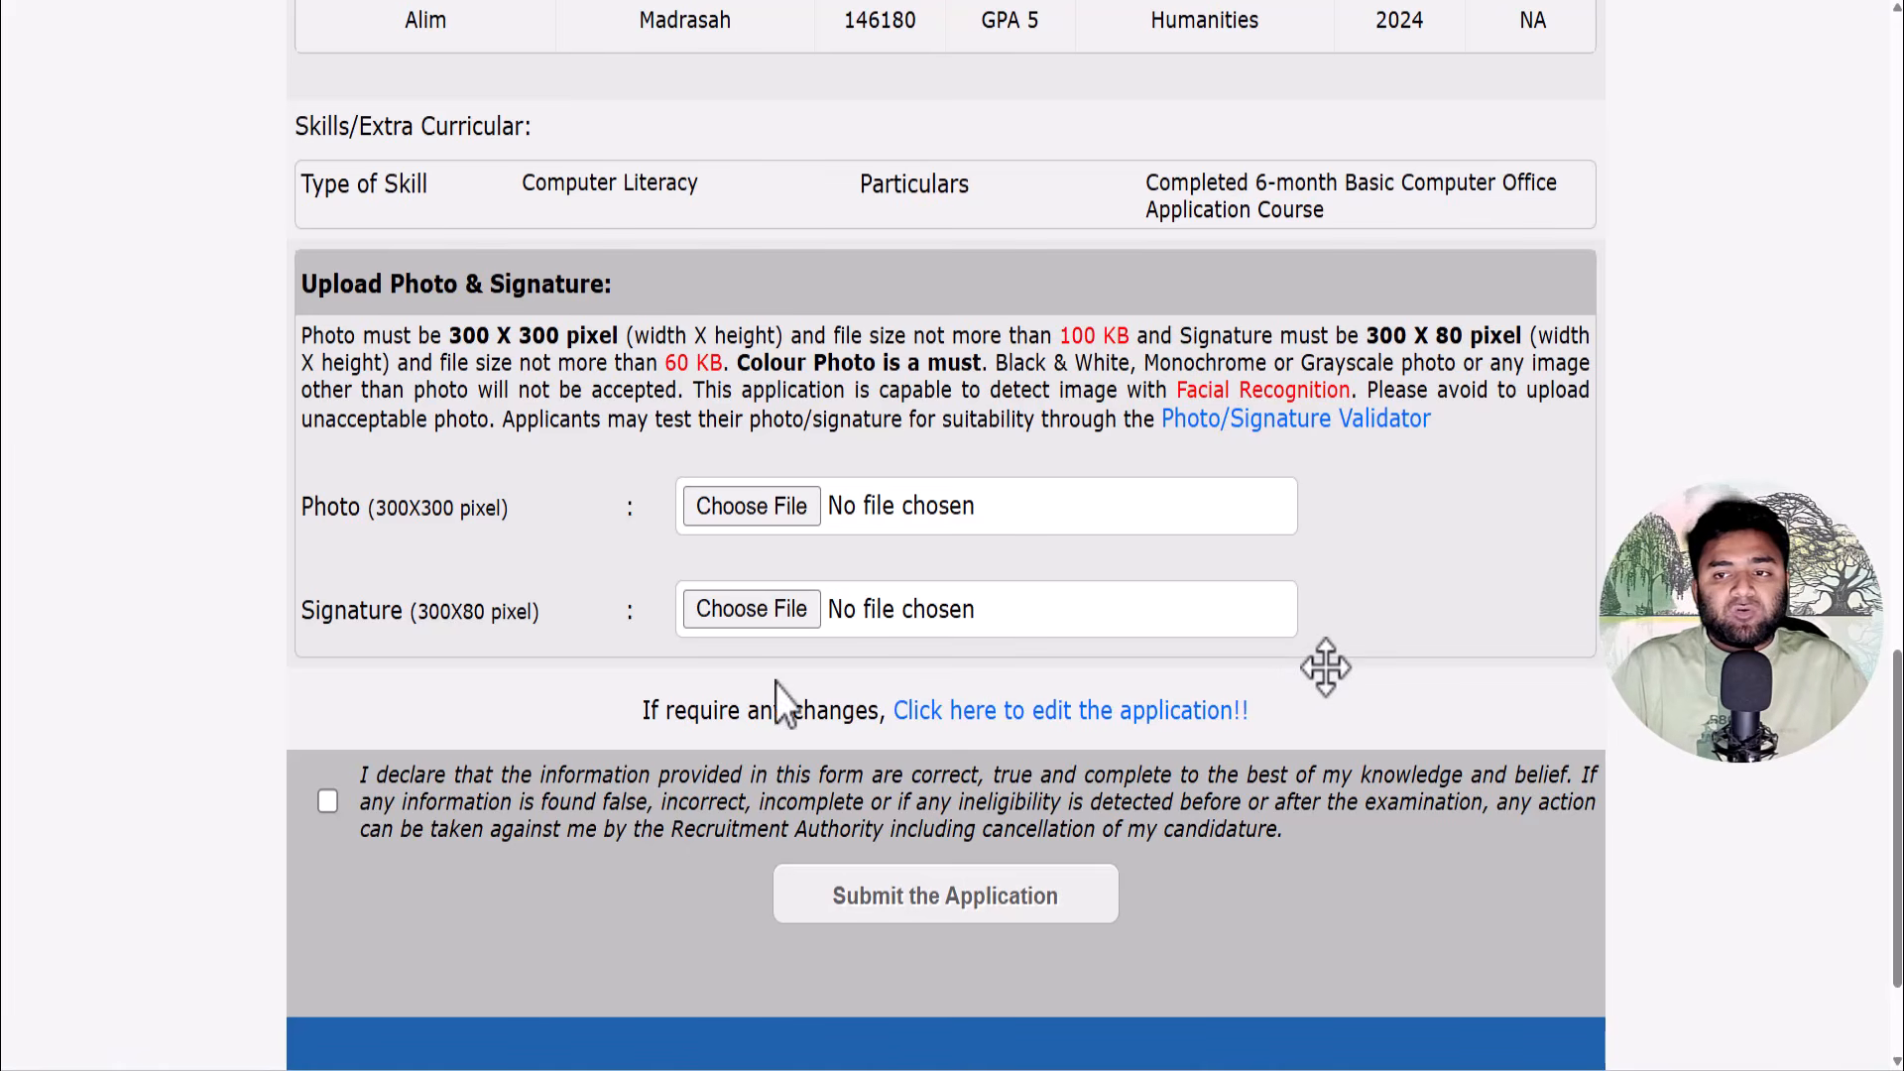
- Attach the applicant's photo image from the Downloads folder
left_click(751, 609)
left_click(157, 165)
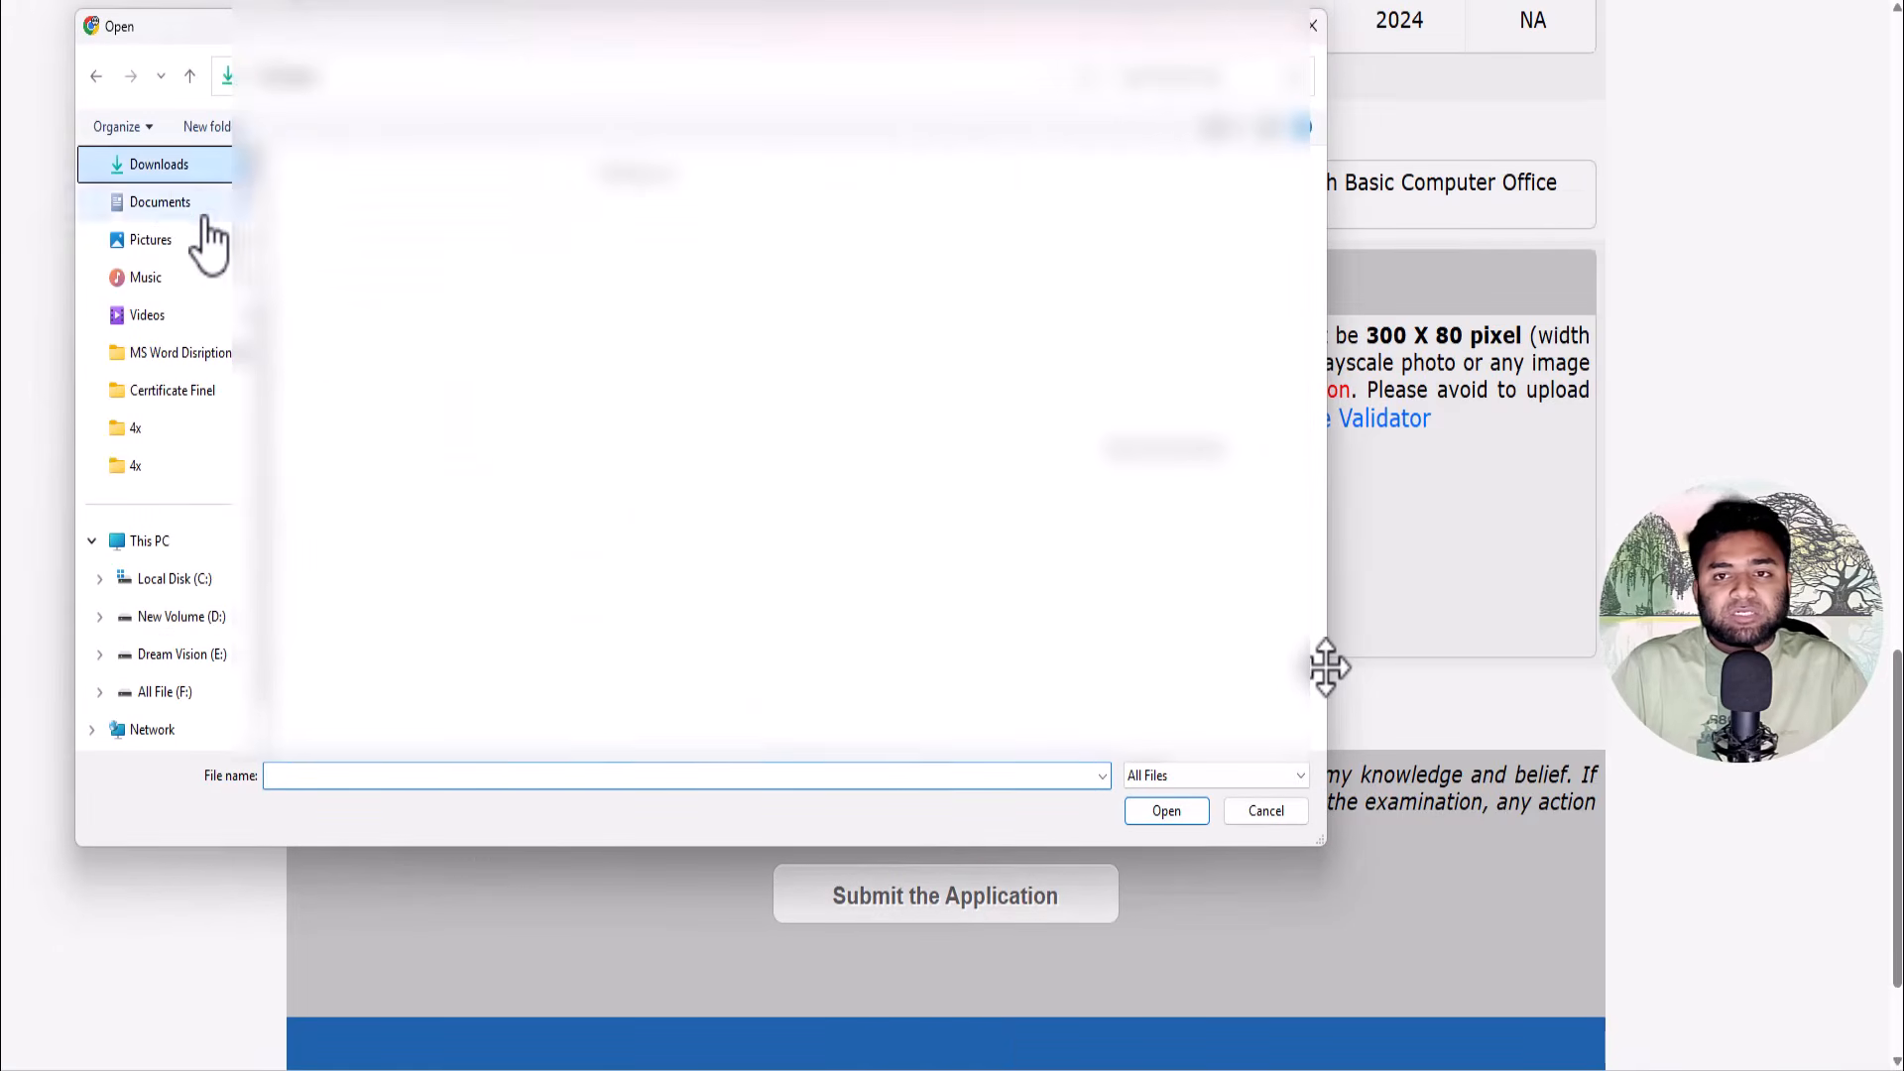
left_click(338, 253)
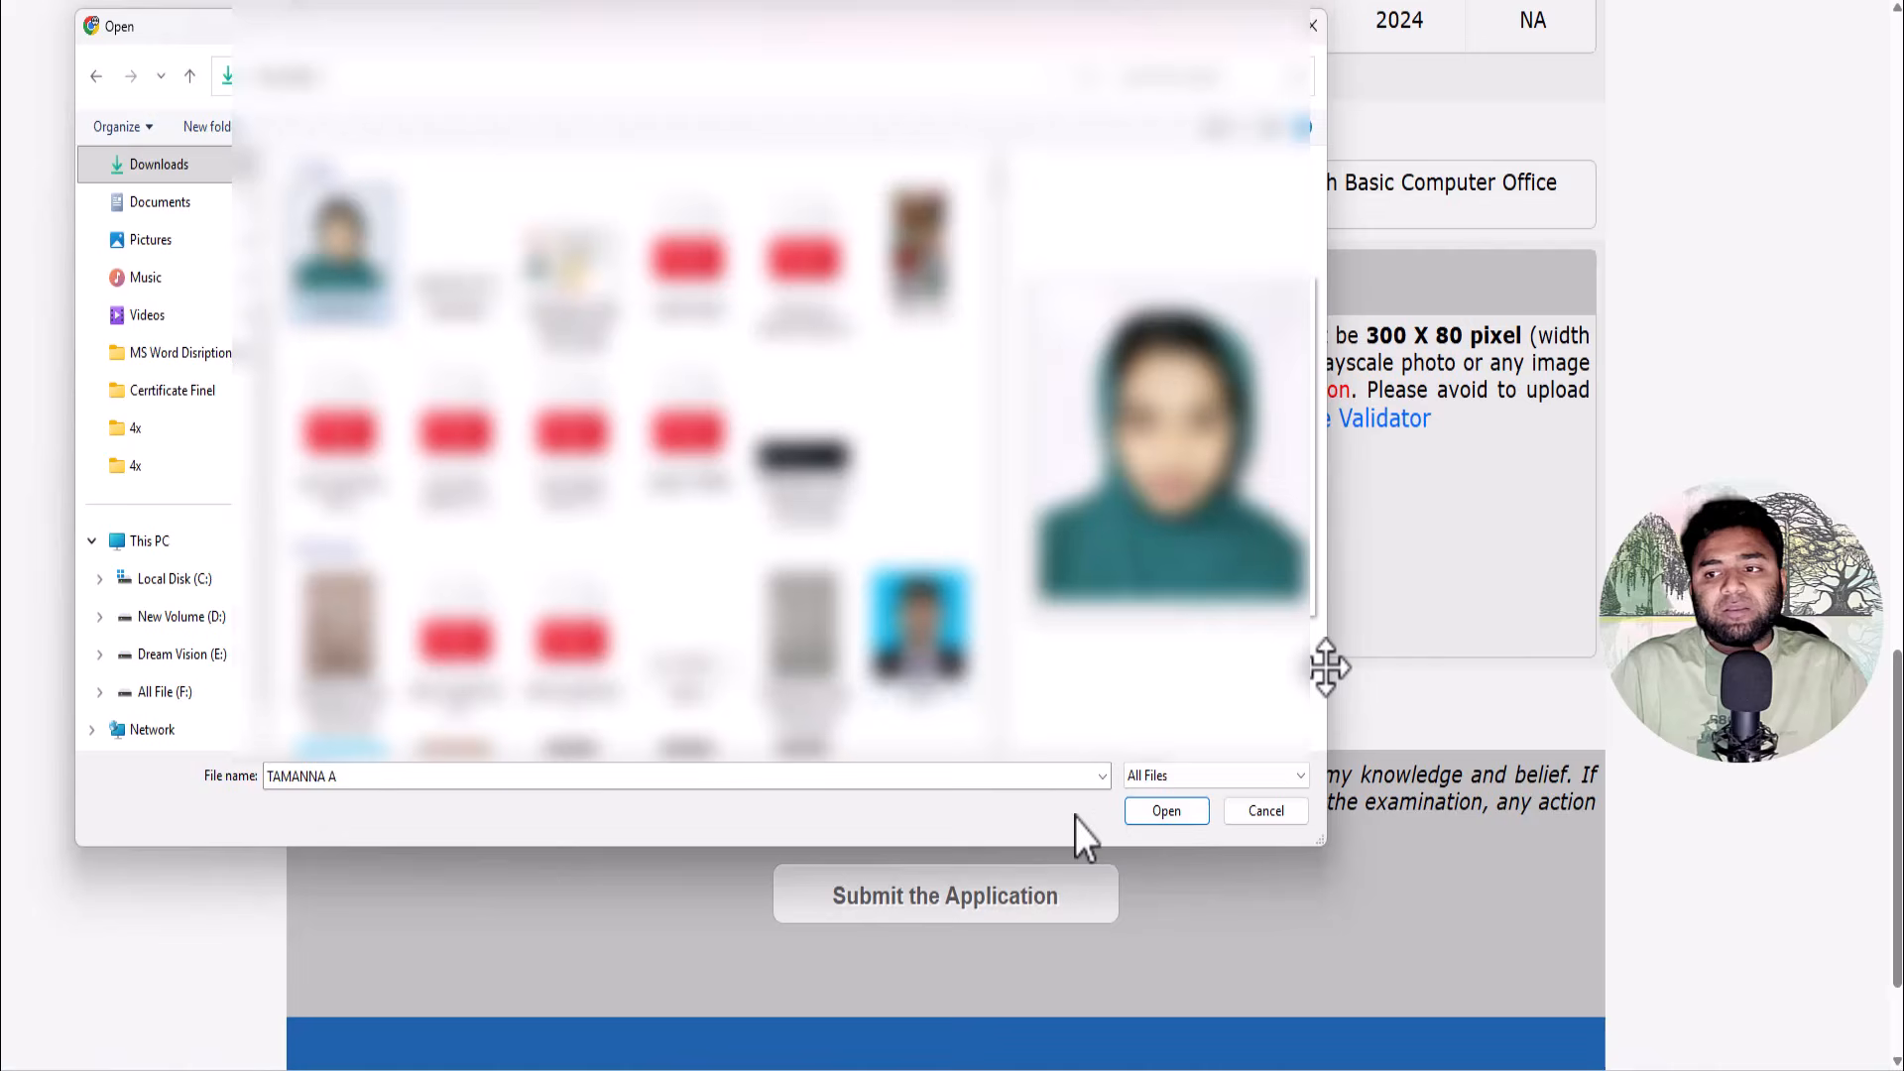
left_click(1170, 811)
- Attach the signature image from Downloads and submit the application
left_click(753, 607)
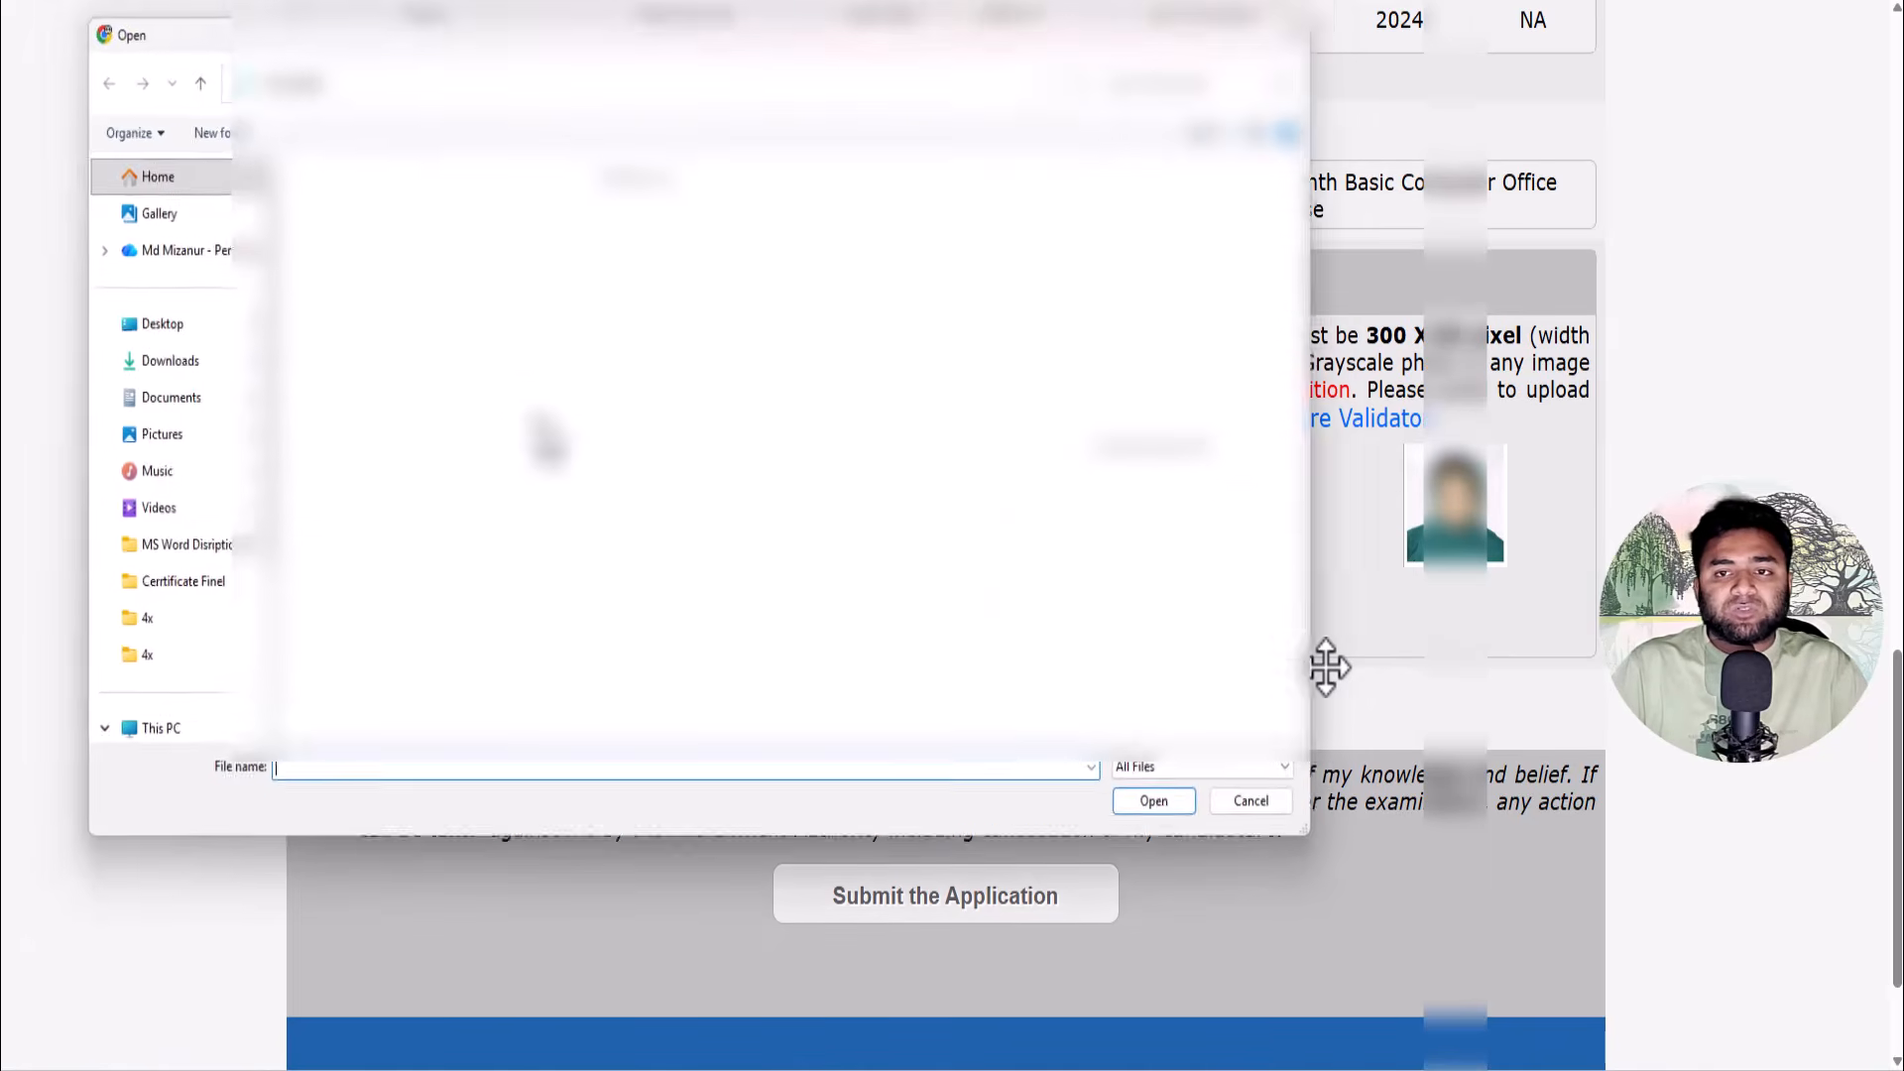
left_click(456, 253)
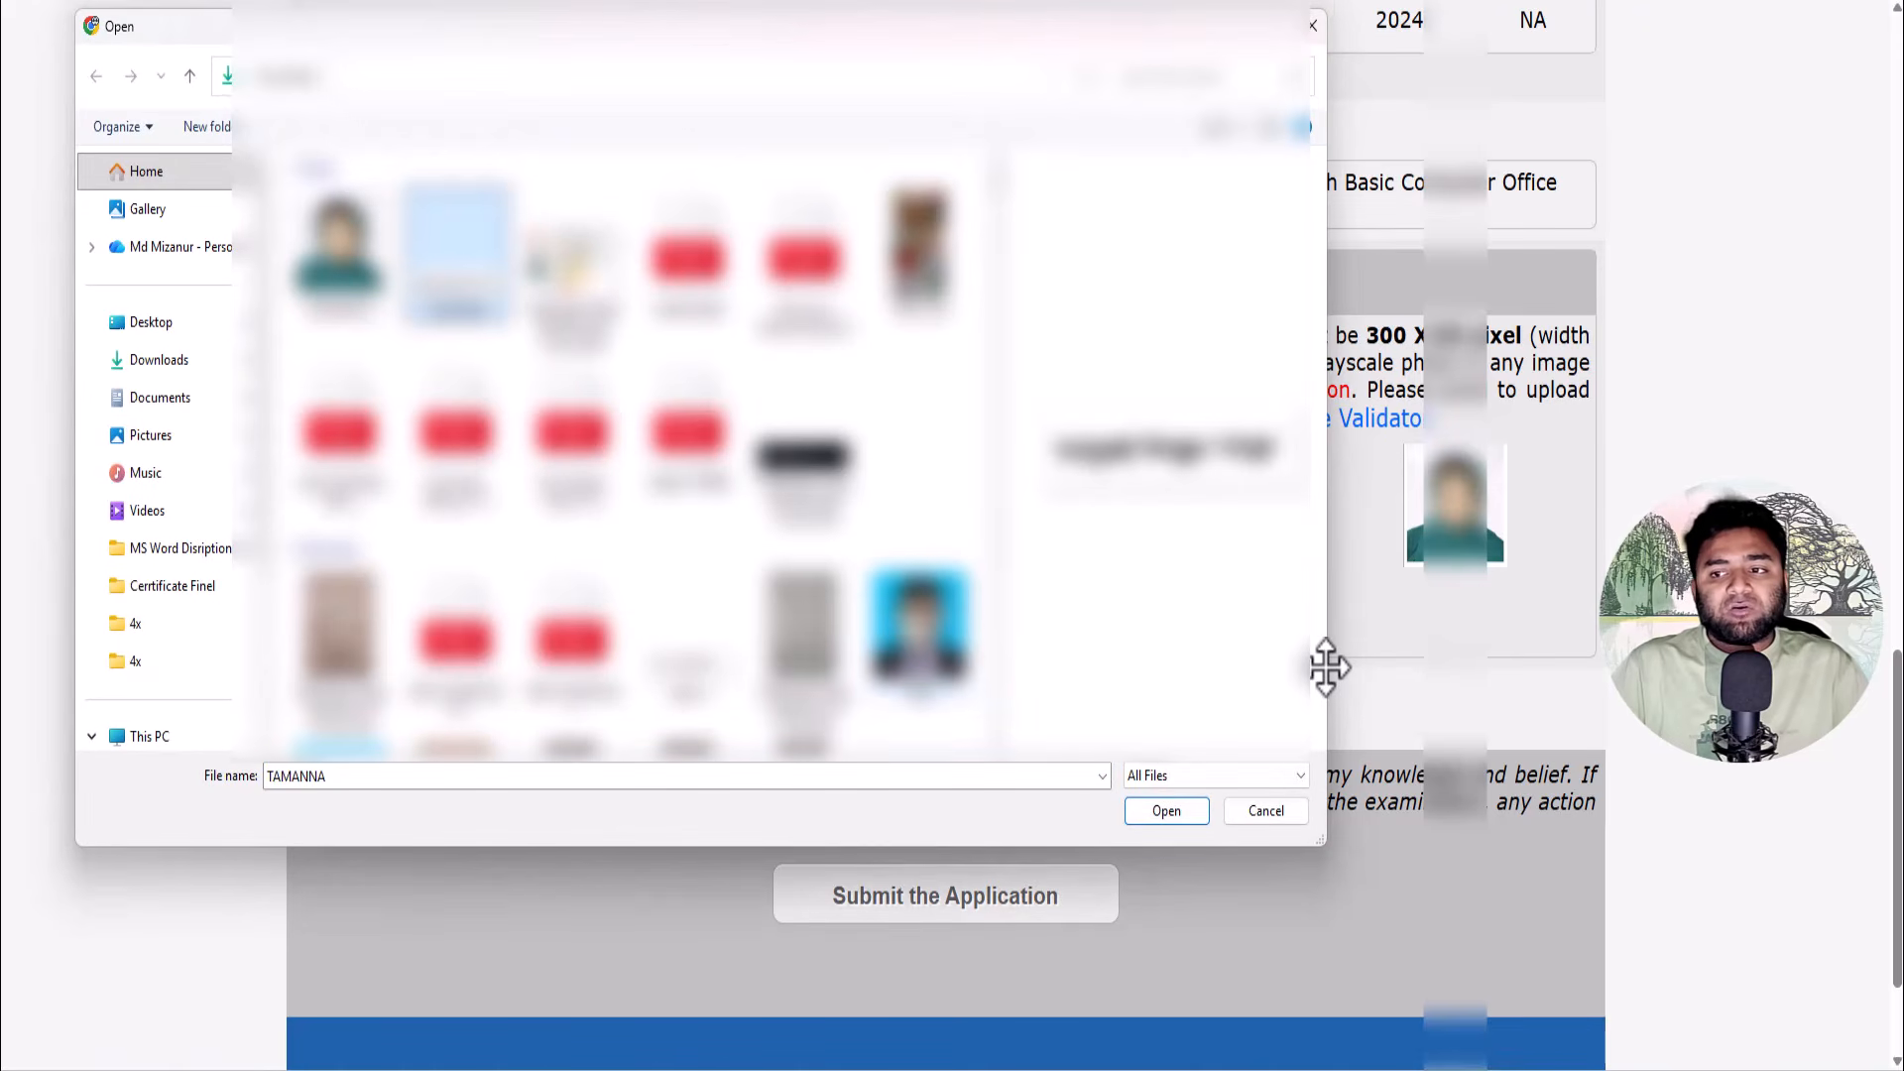
left_click(1164, 811)
scroll(812, 792, "down", 1)
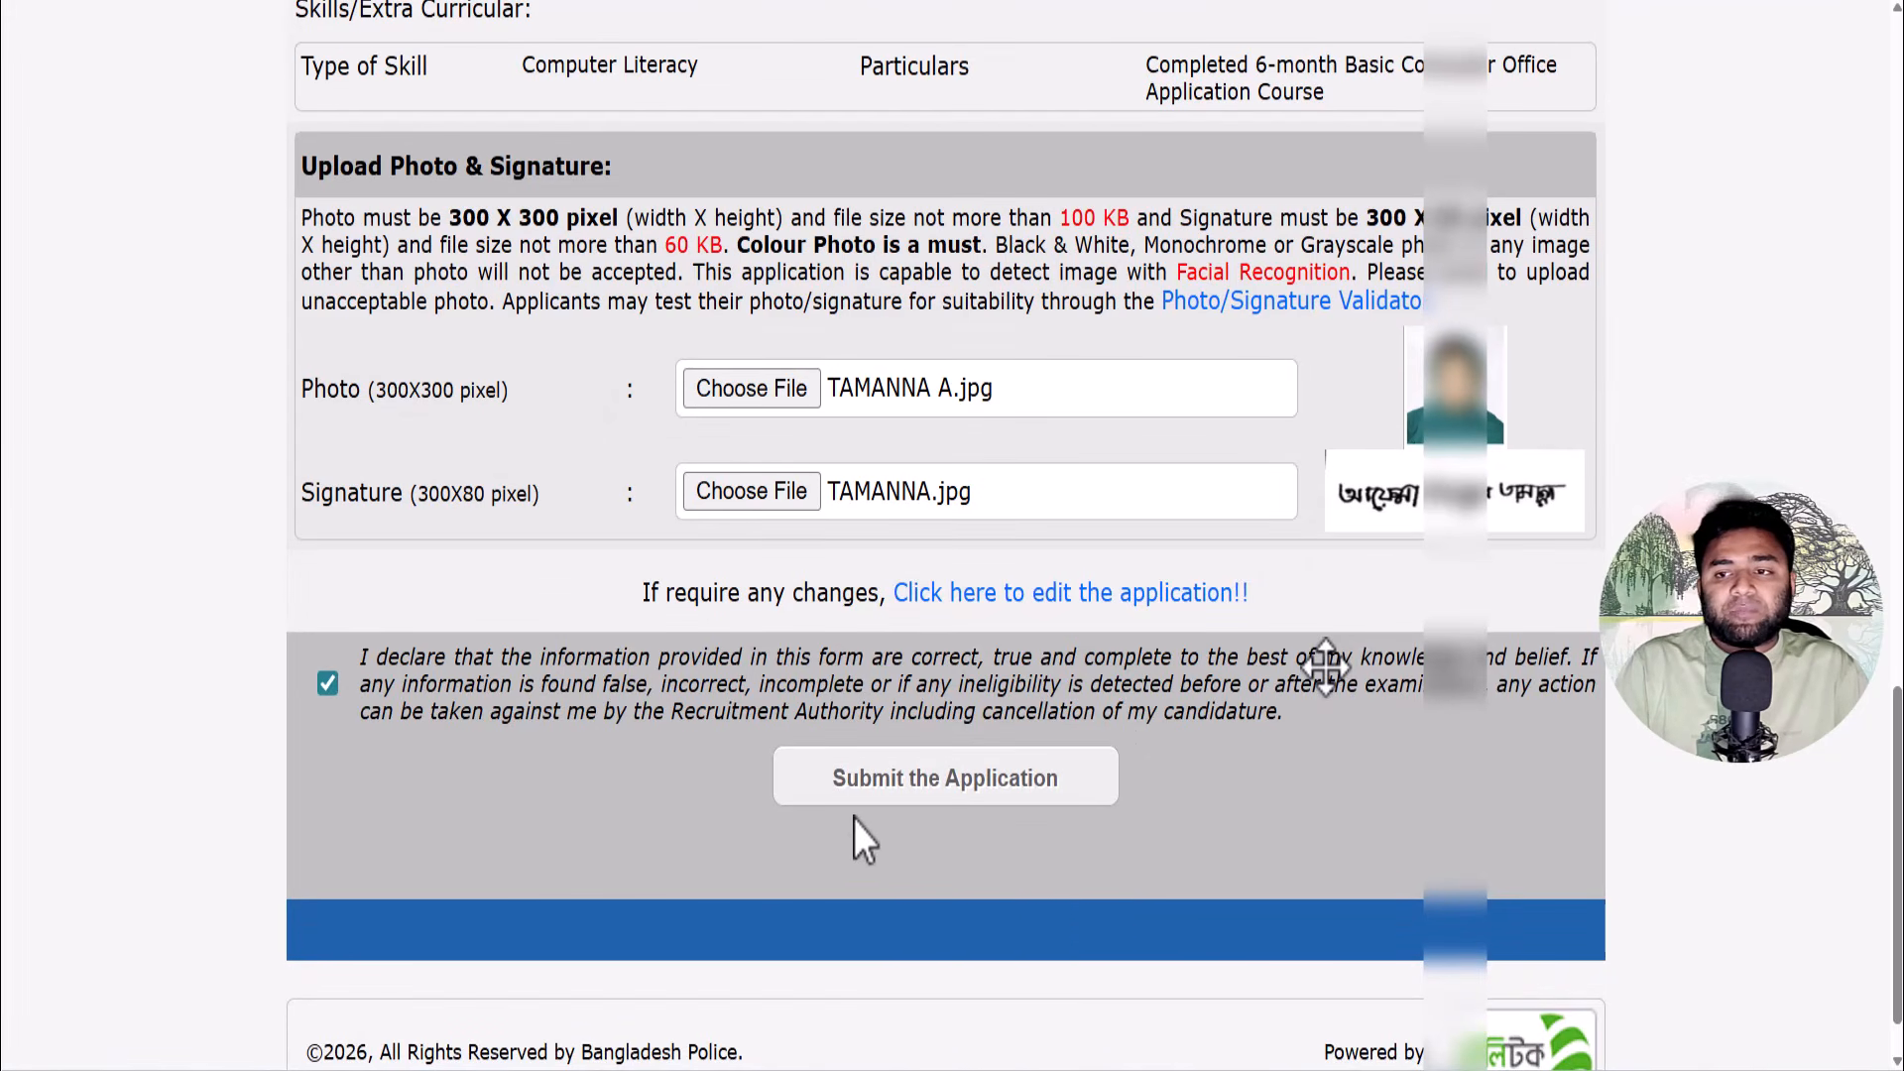
left_click(902, 788)
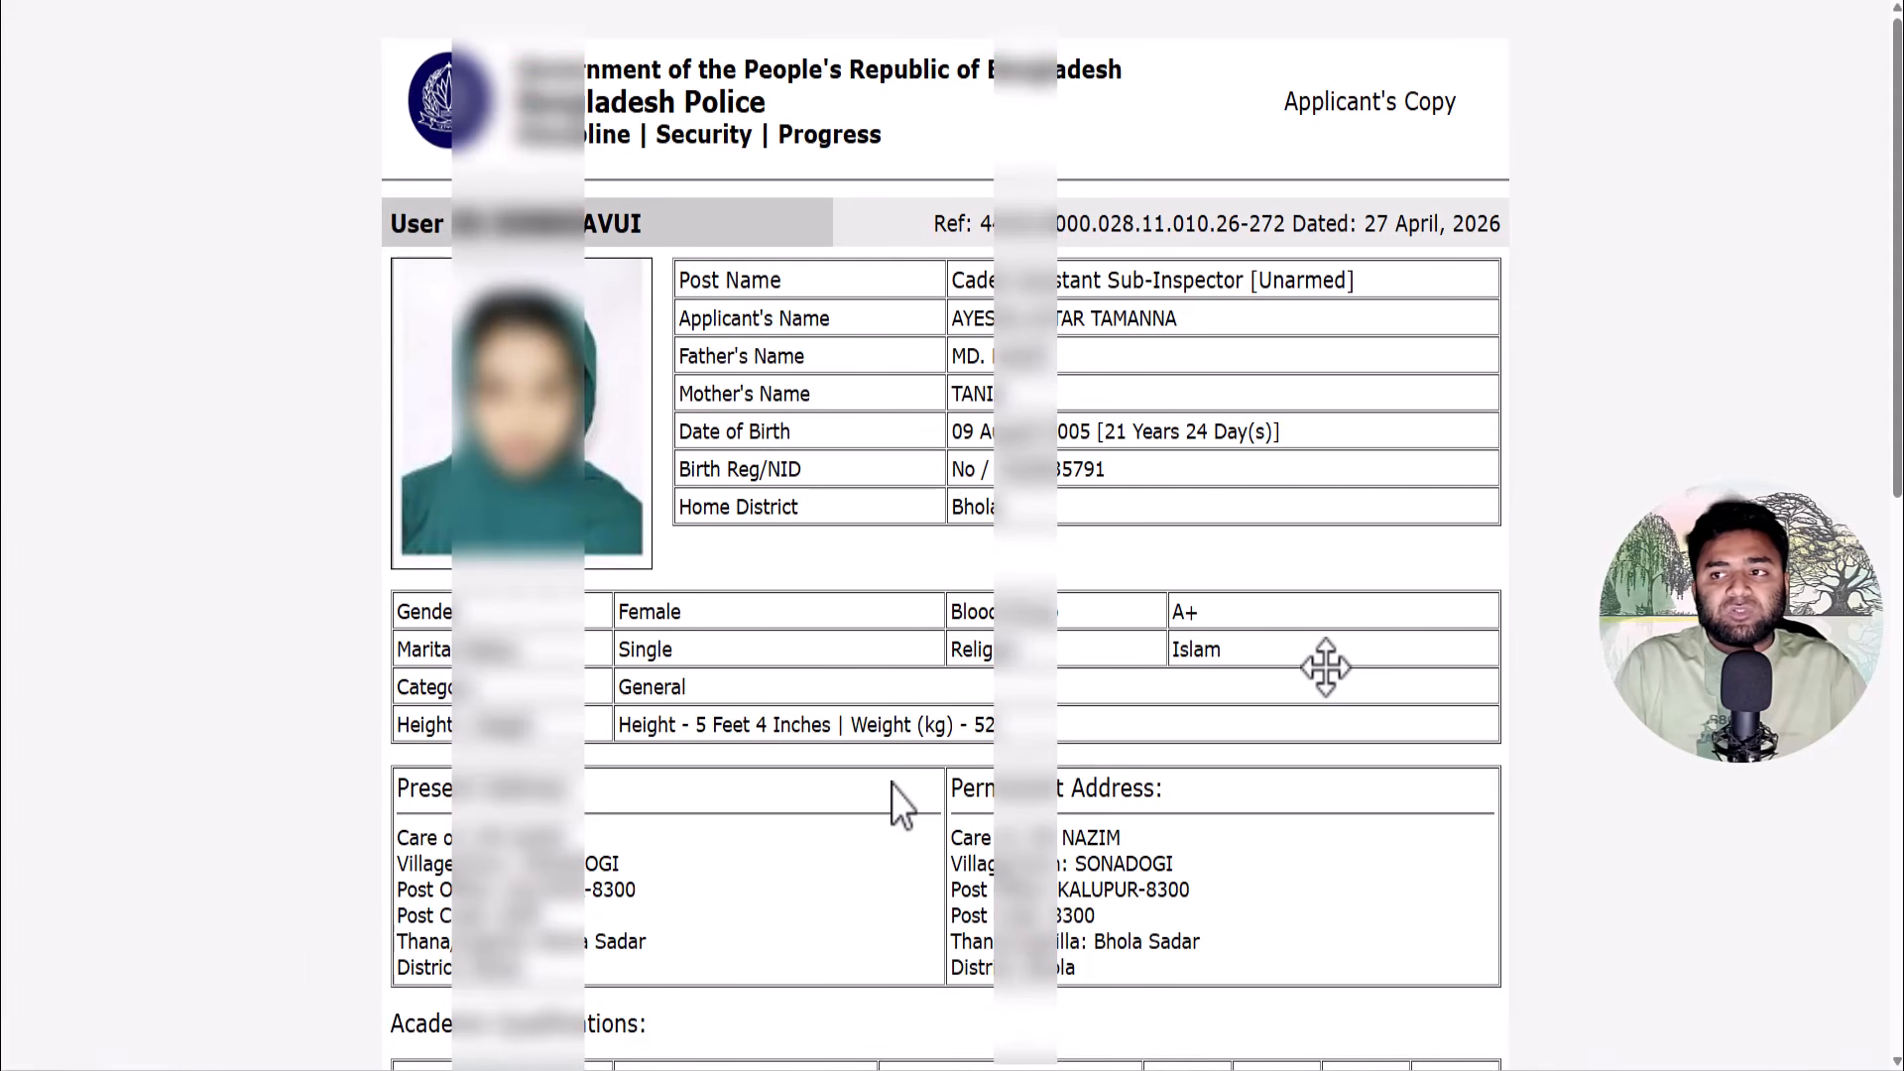
- Scroll the Applicant's Copy down to the success notice and SMS payment instructions for 16222
scroll(878, 747, "down", 6)
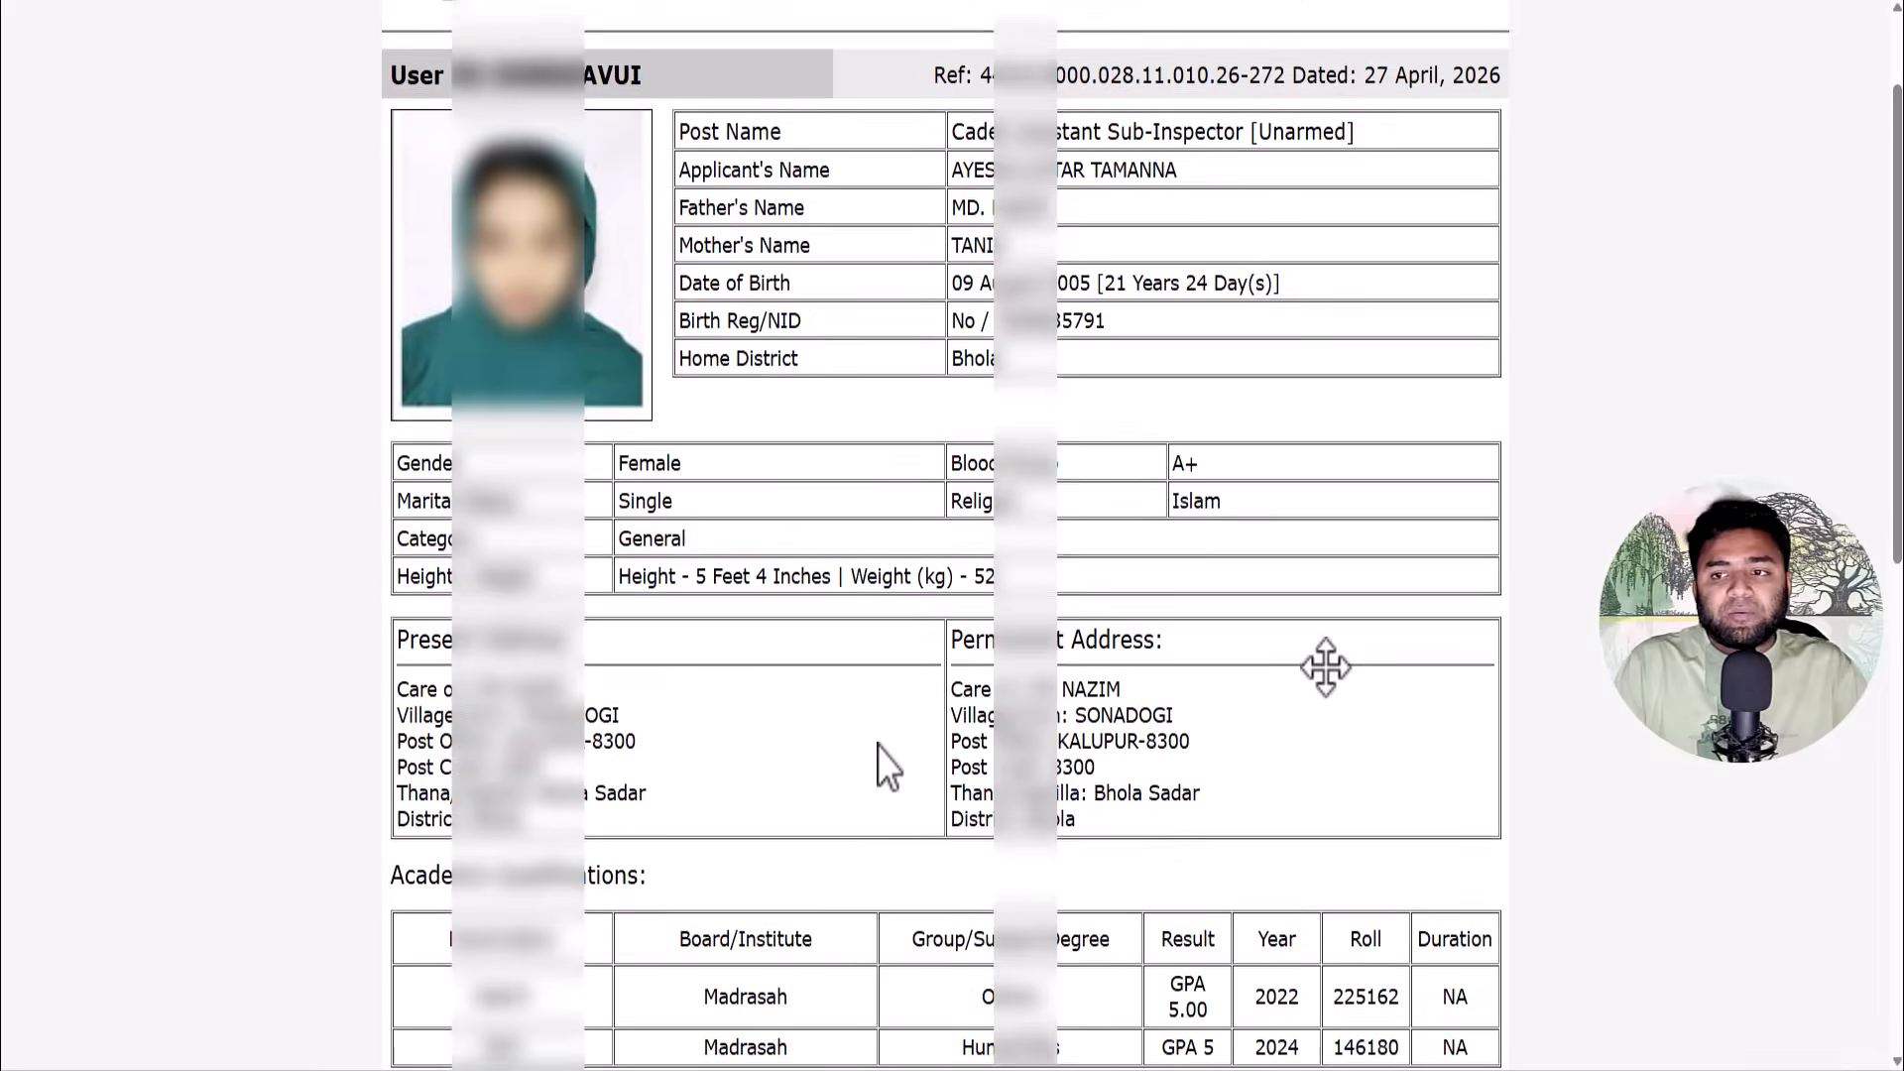
scroll(878, 746, "down", 6)
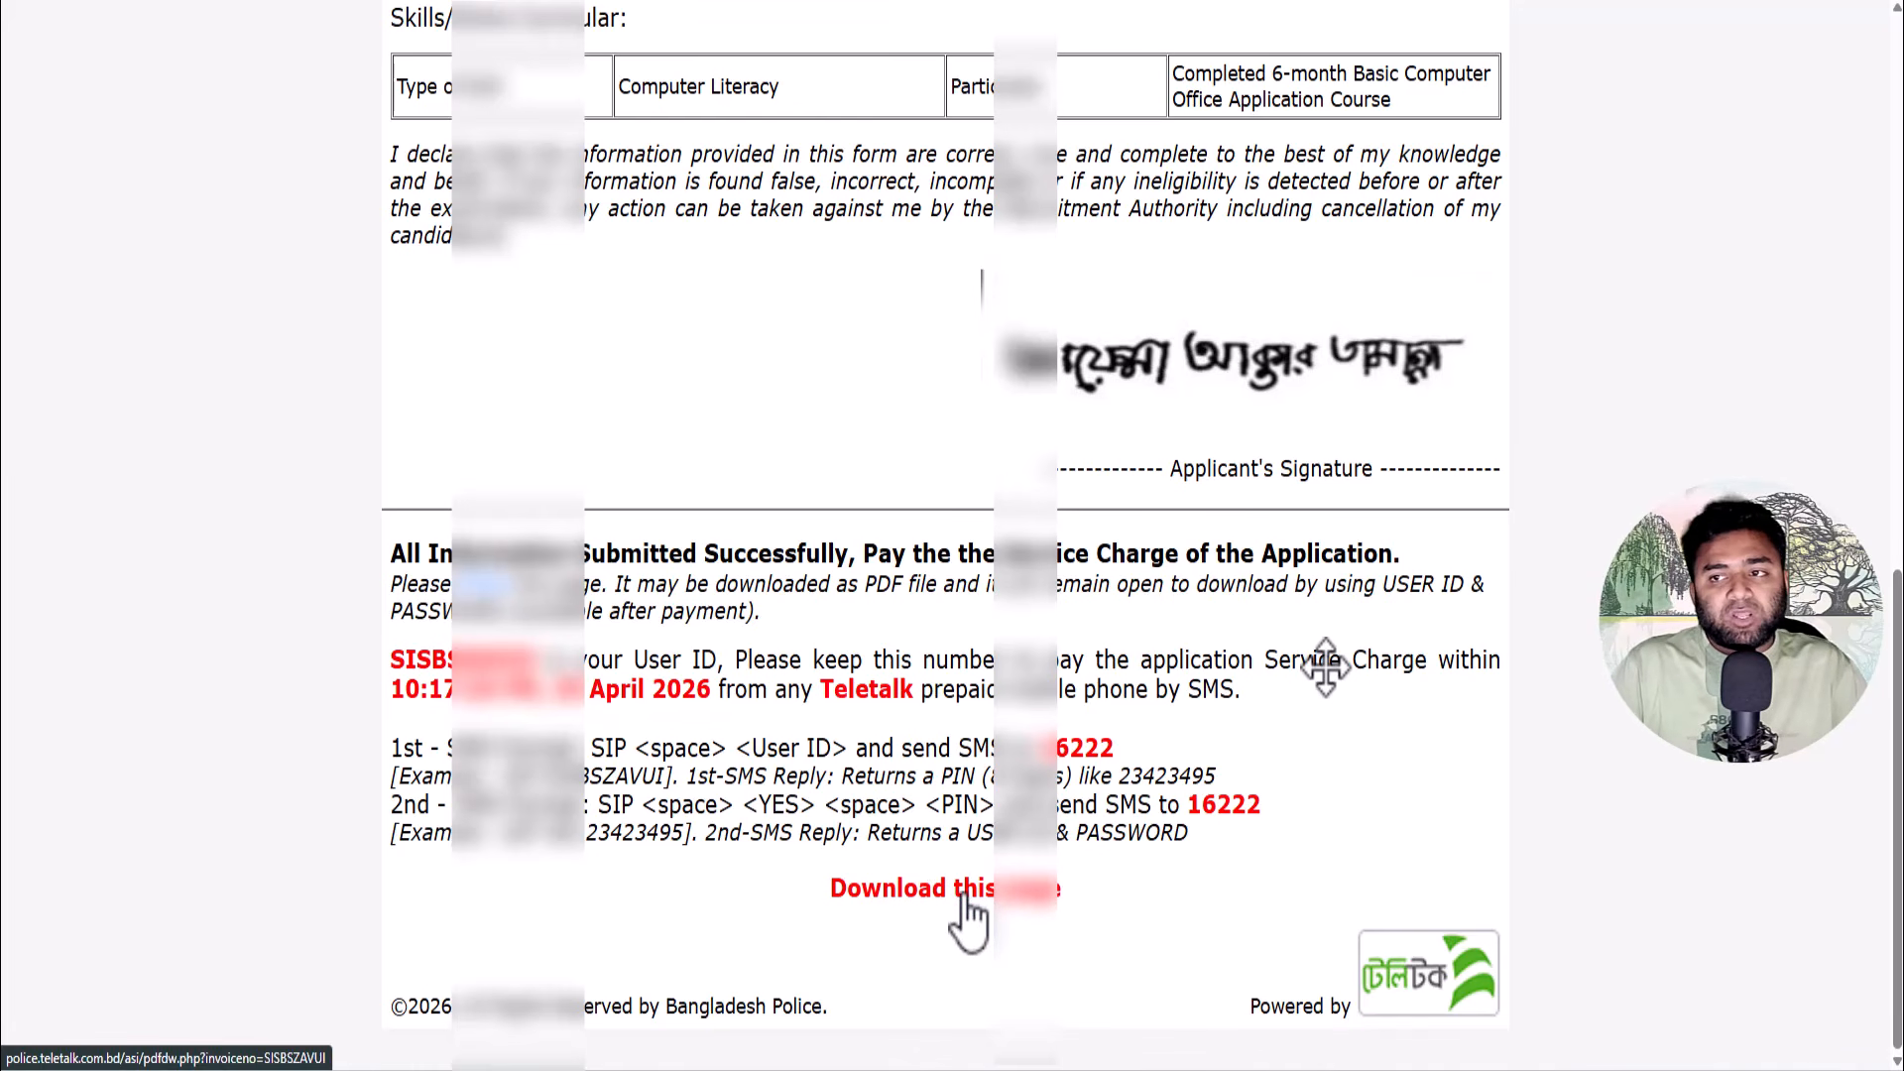
- Download the Applicant's Copy as a PDF, keeping the blocked download, and open it
left_click(960, 895)
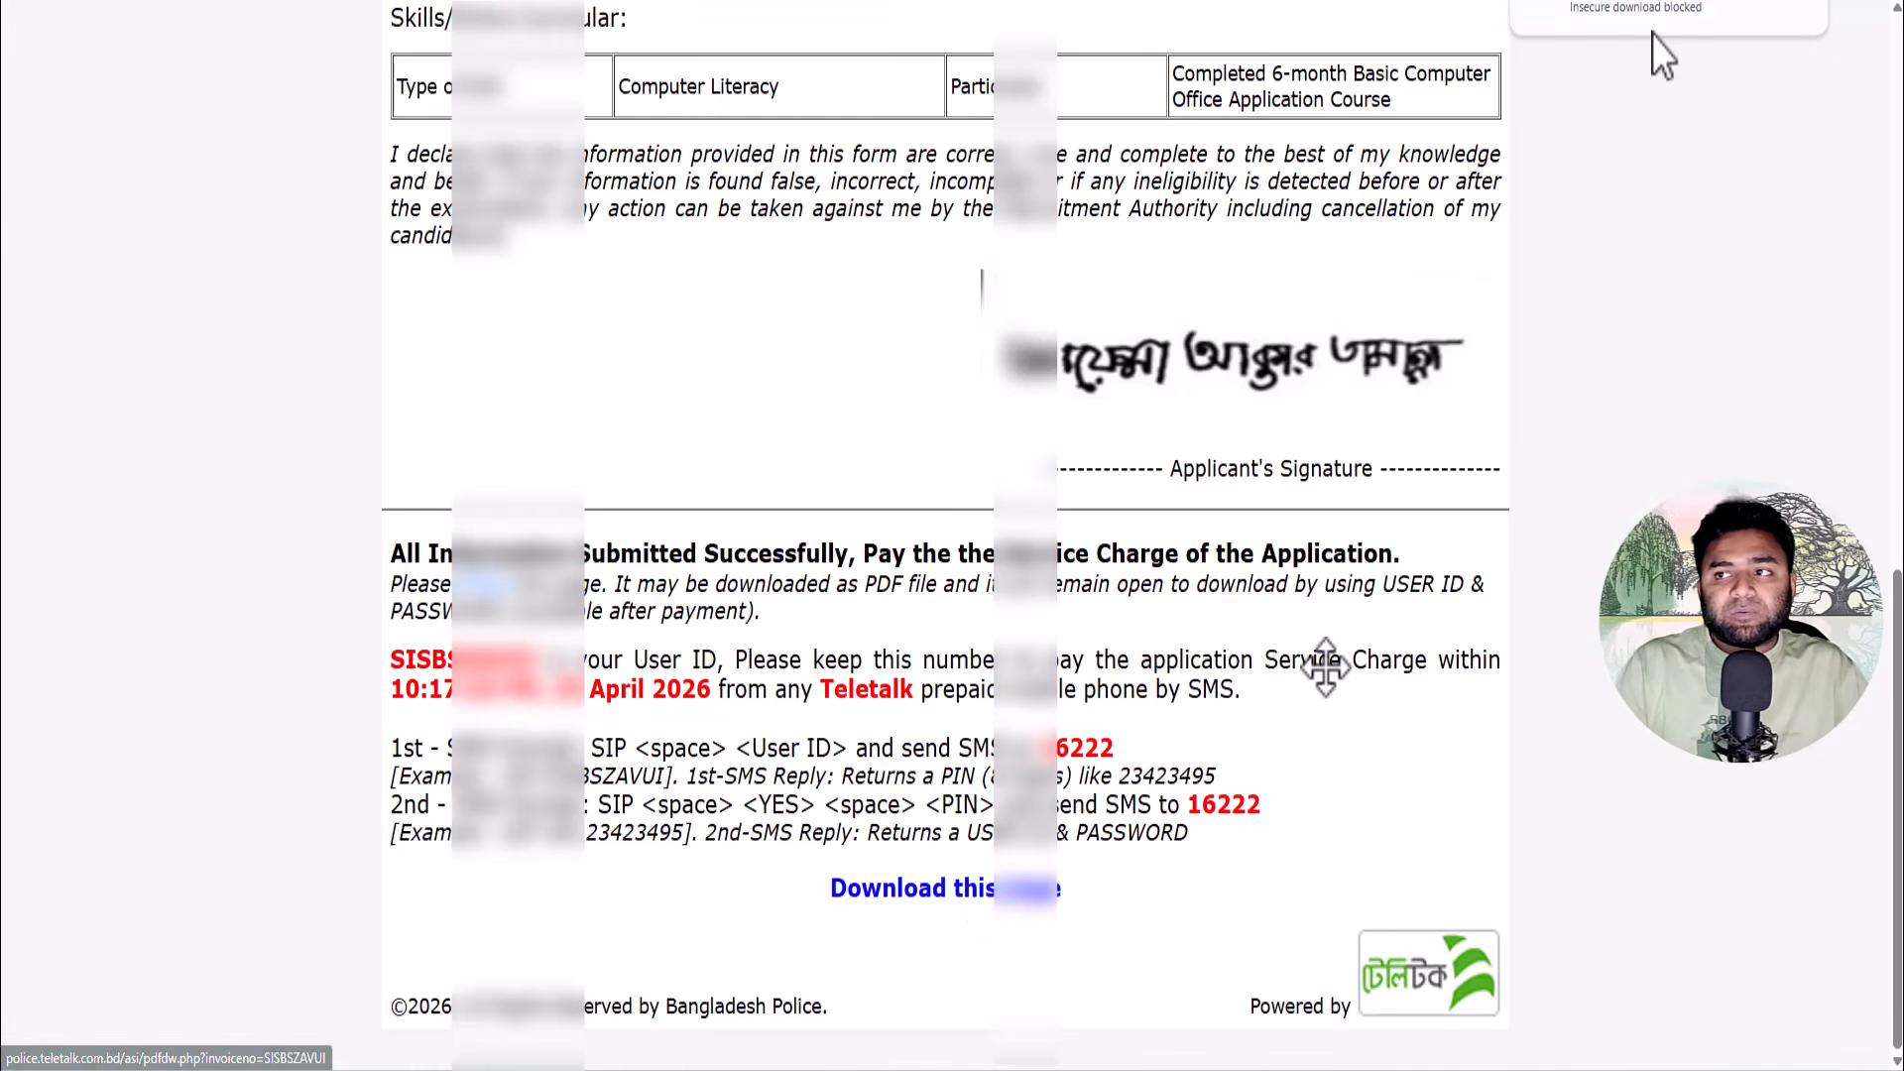
left_click(1760, 15)
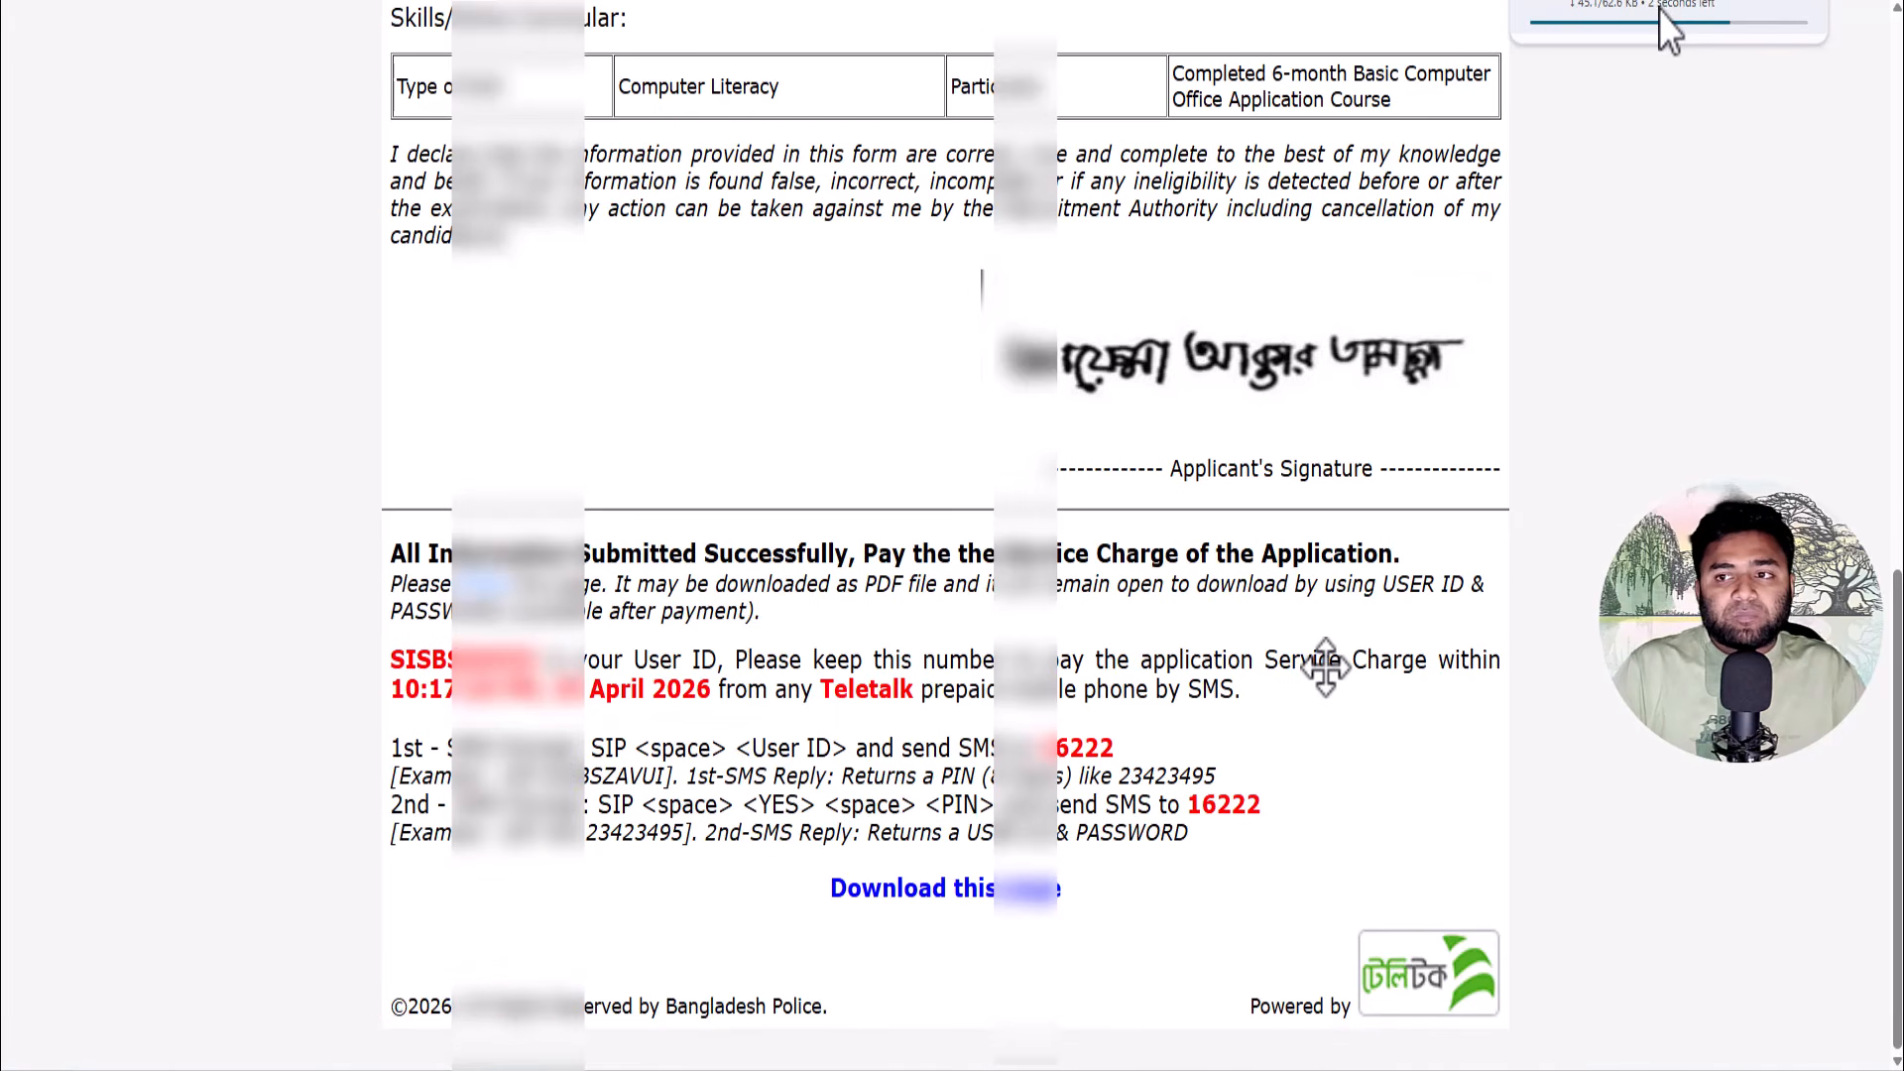
left_click(1629, 18)
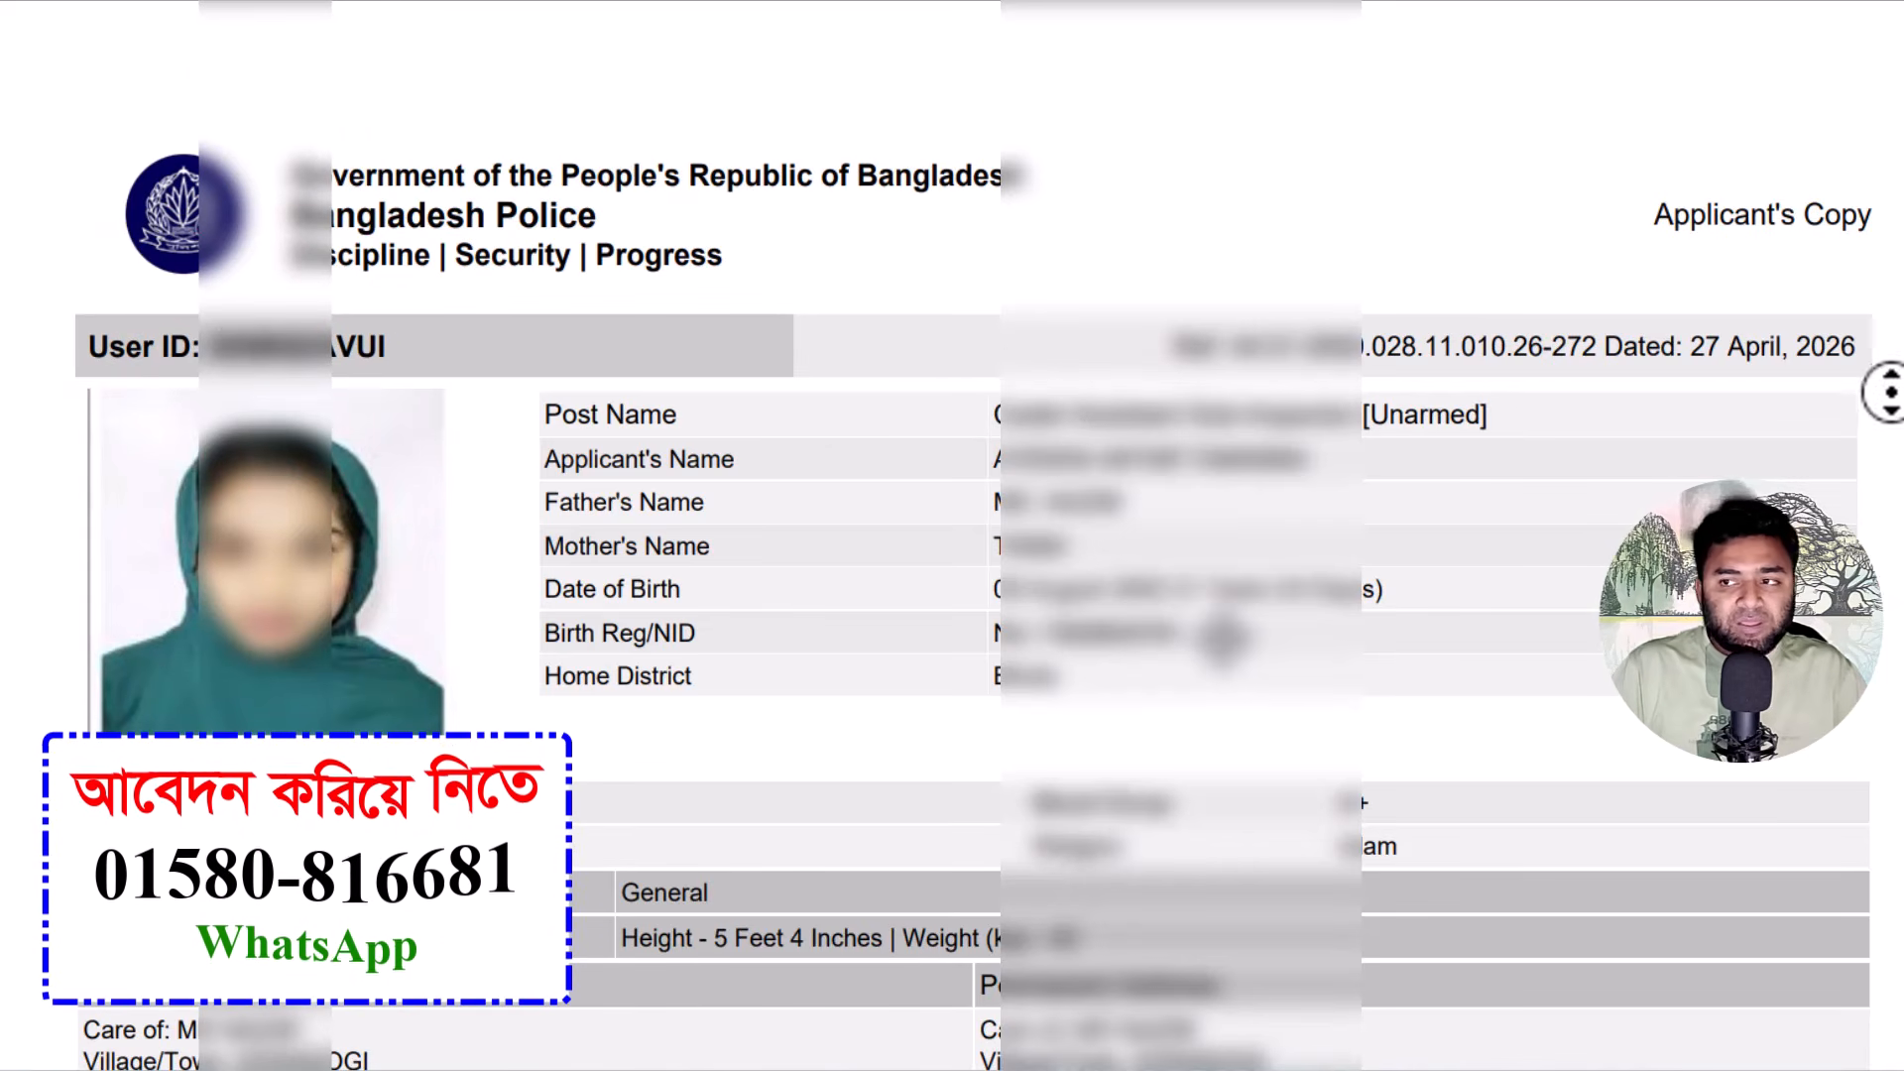
- Scroll through the Applicant's Copy PDF to the service-charge deadline of 30 April 2026
scroll(1884, 357, "down", 3)
scroll(1897, 456, "down", 6)
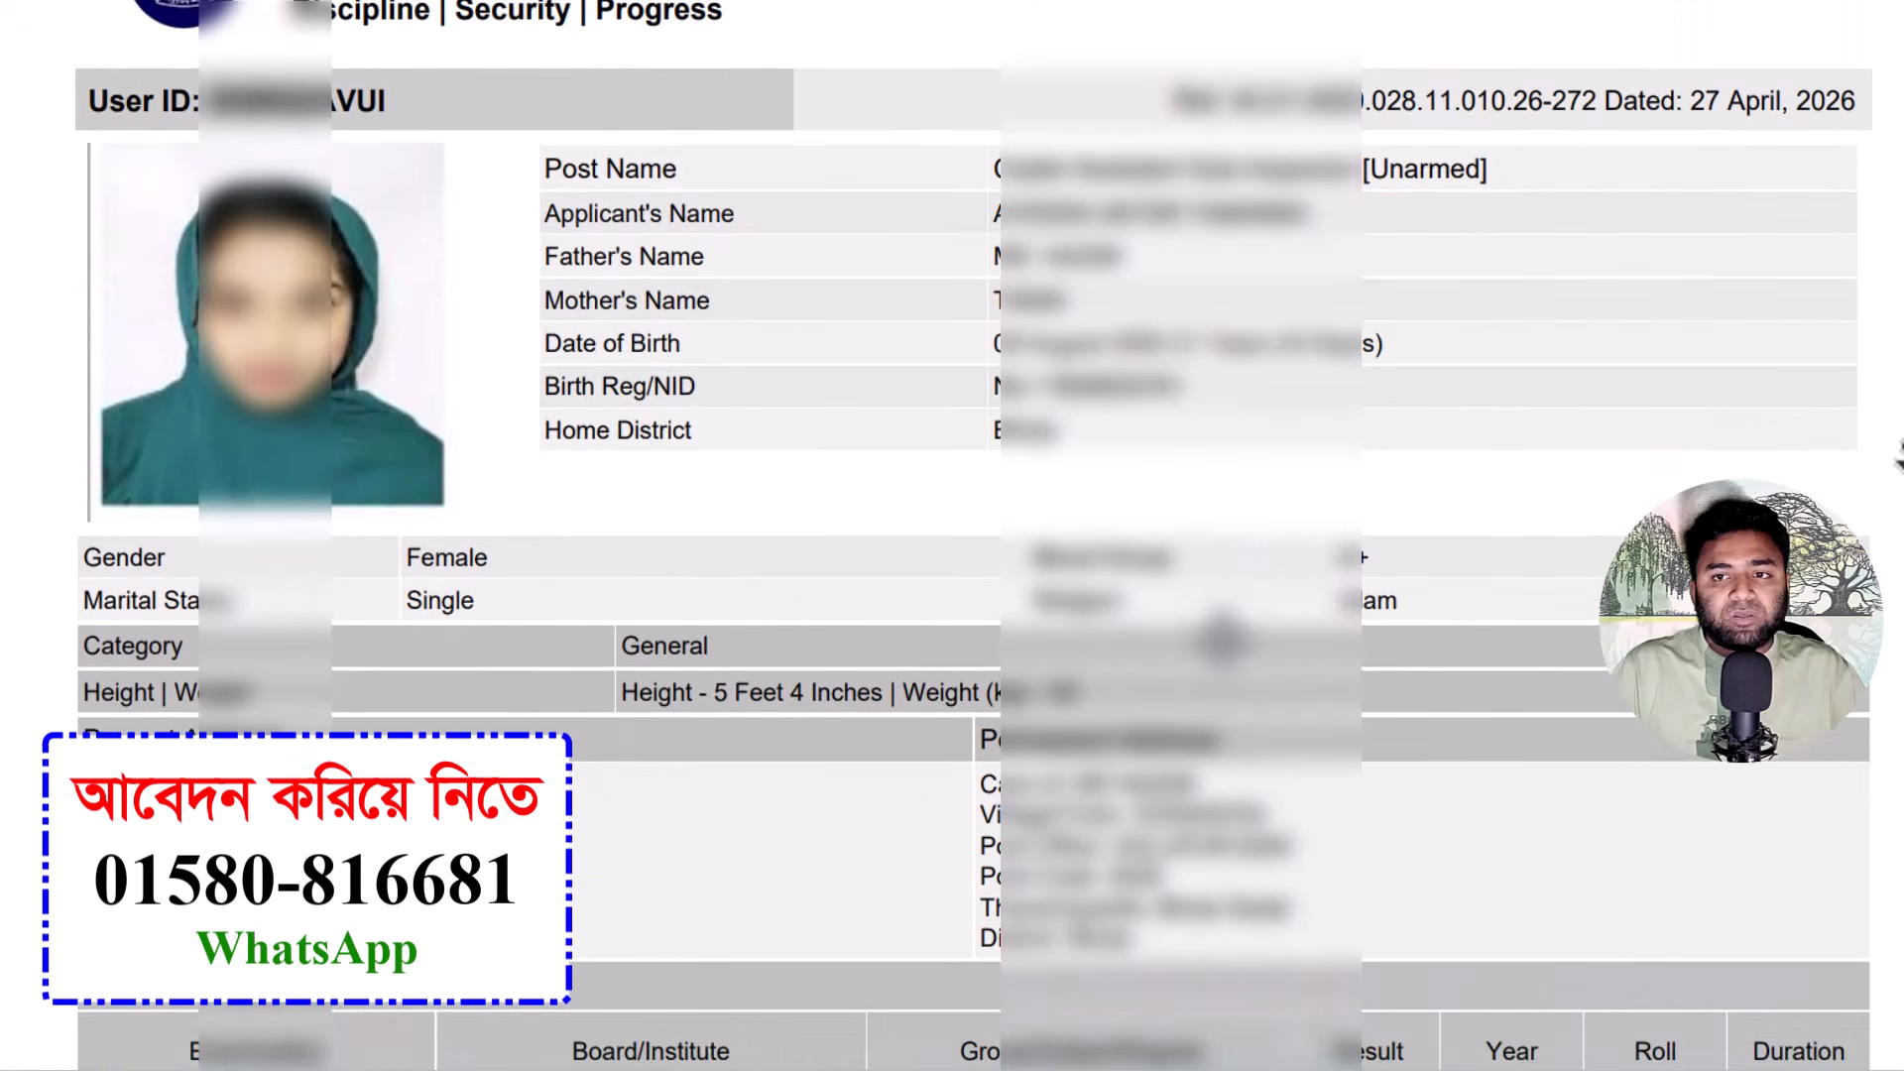
scroll(1896, 464, "down", 10)
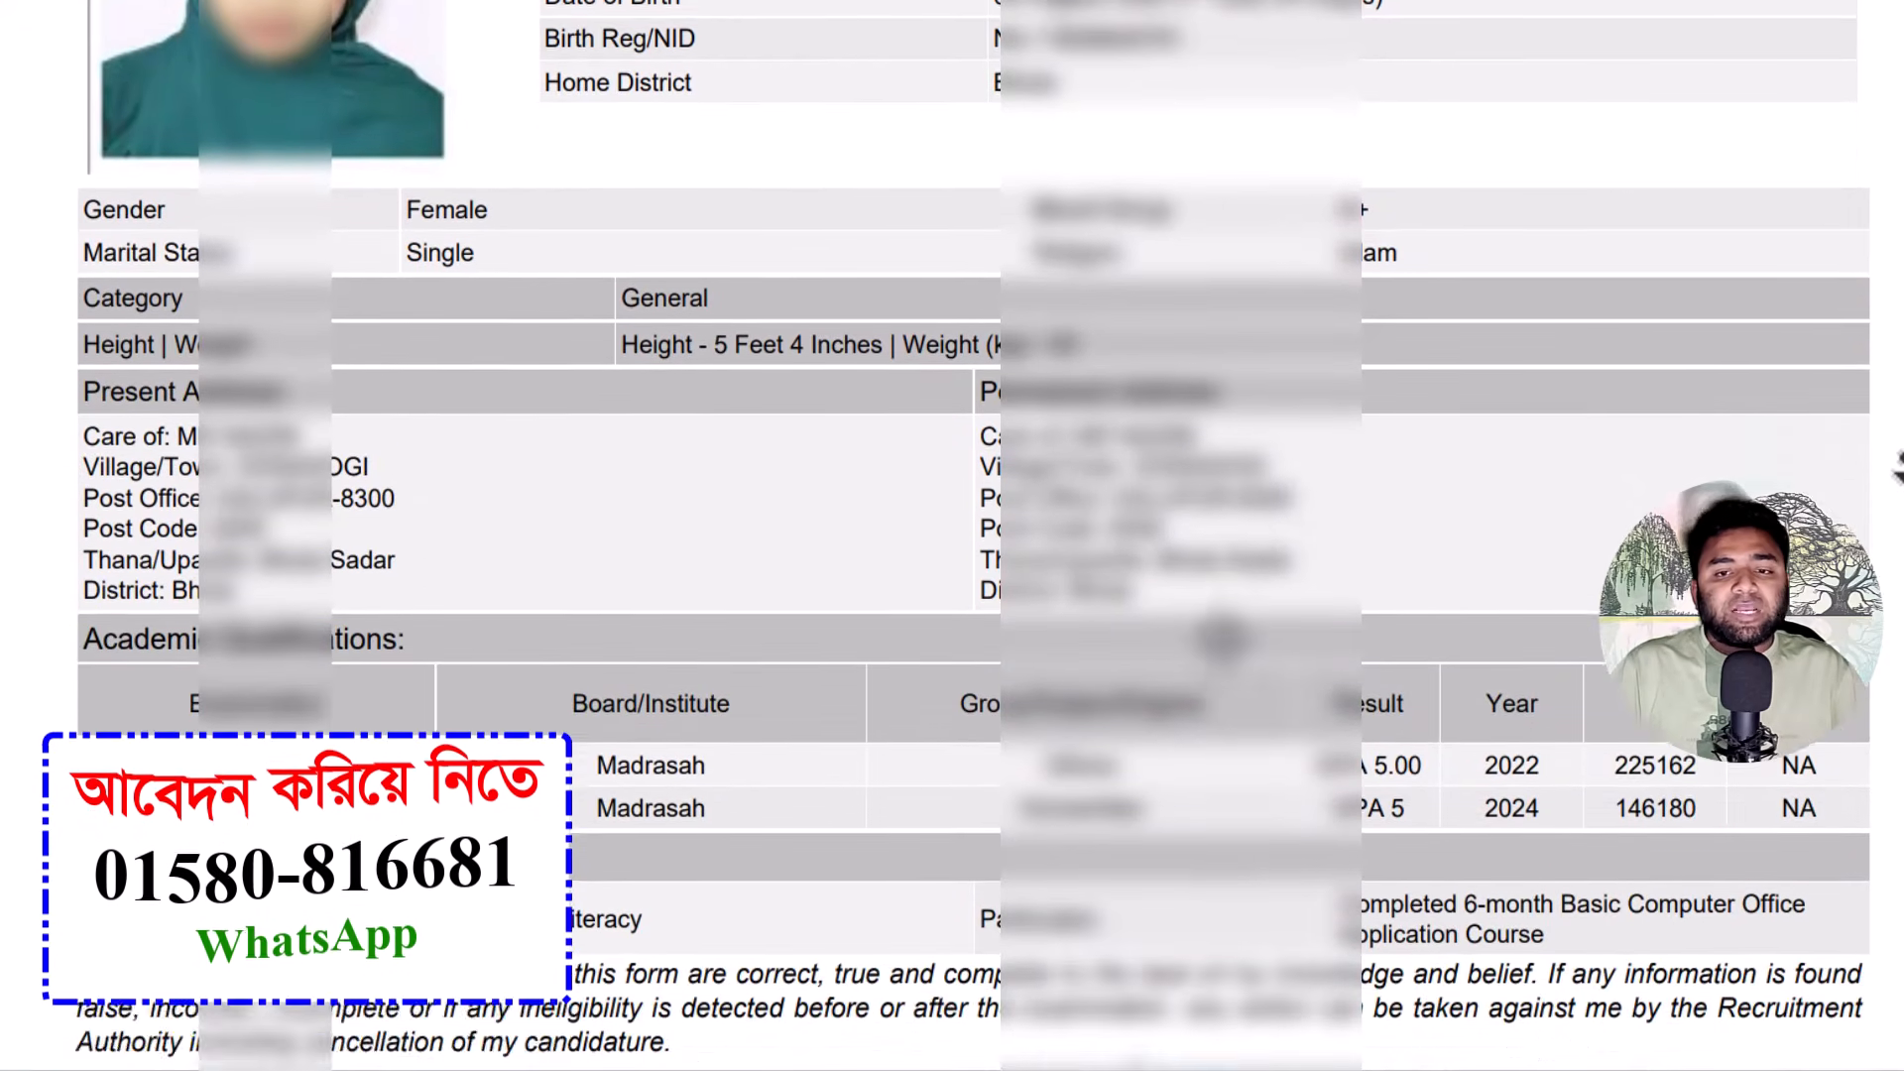
scroll(1894, 471, "down", 12)
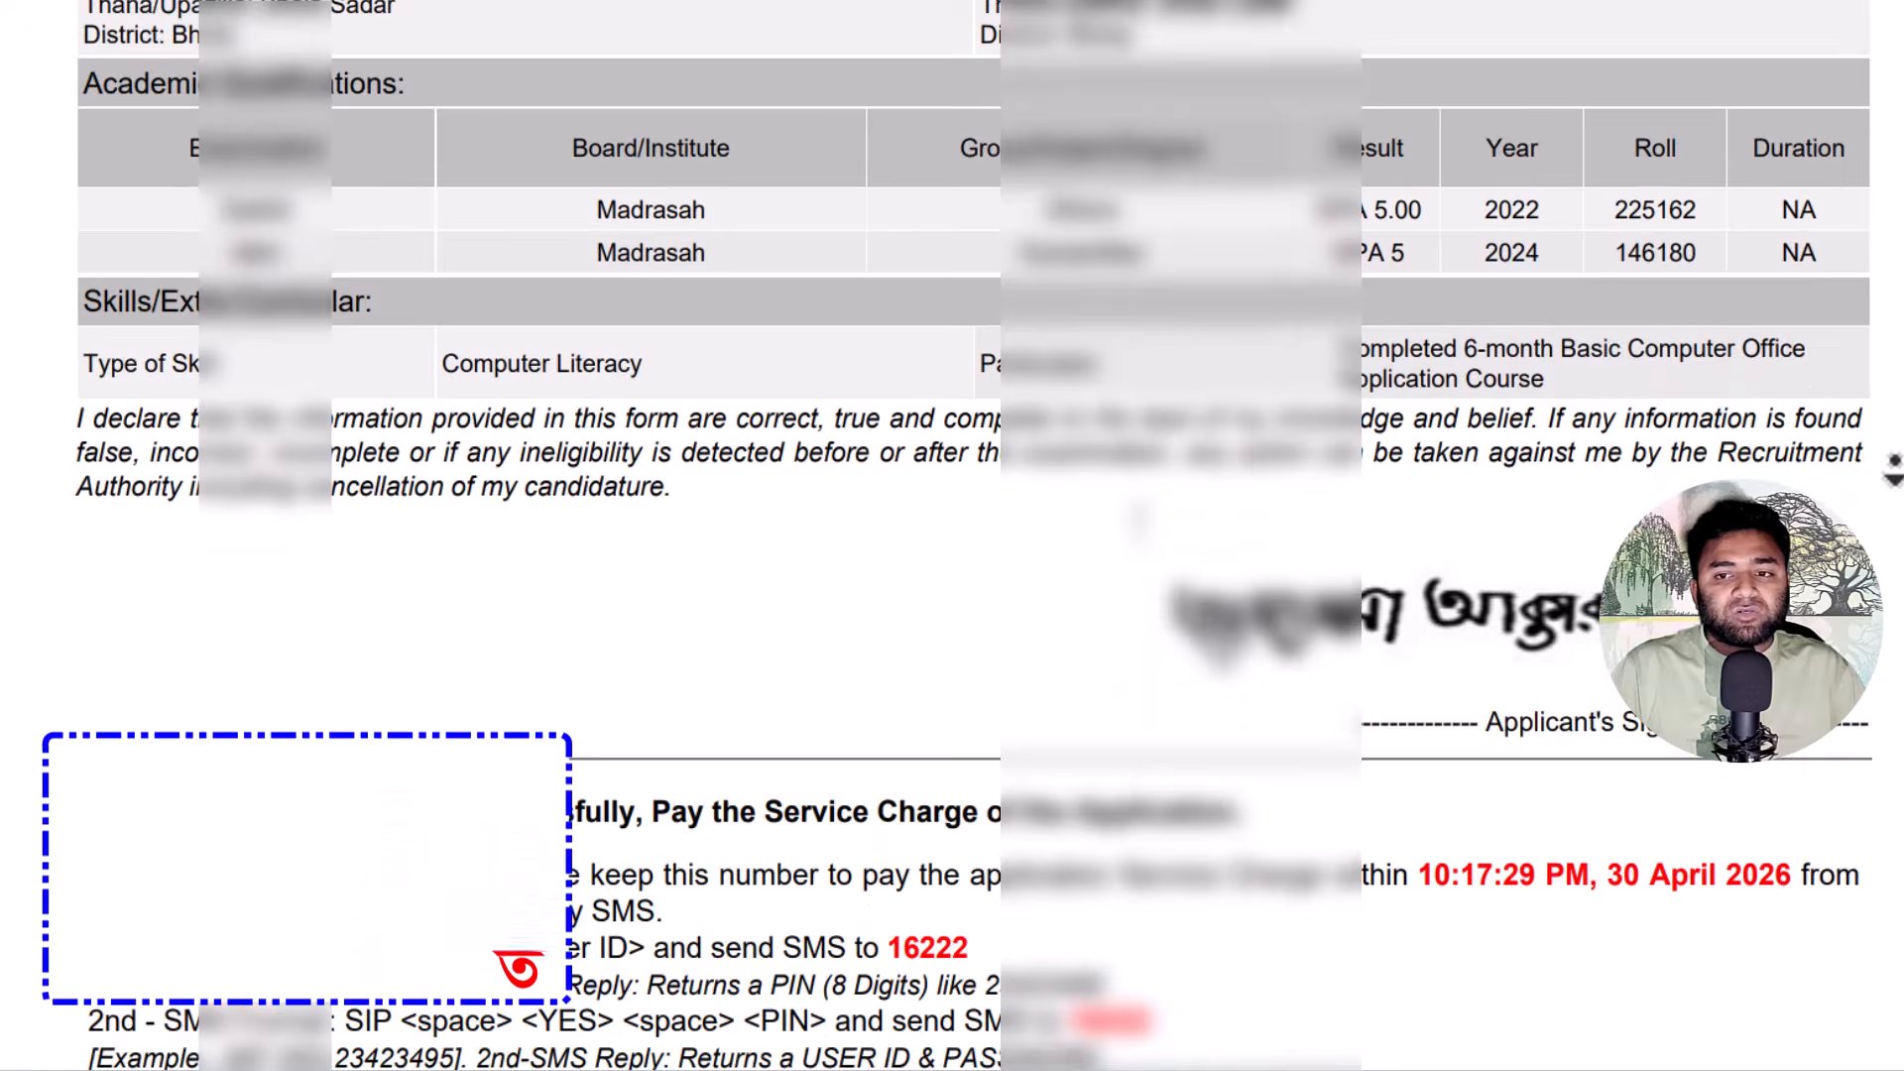
scroll(1894, 471, "down", 1)
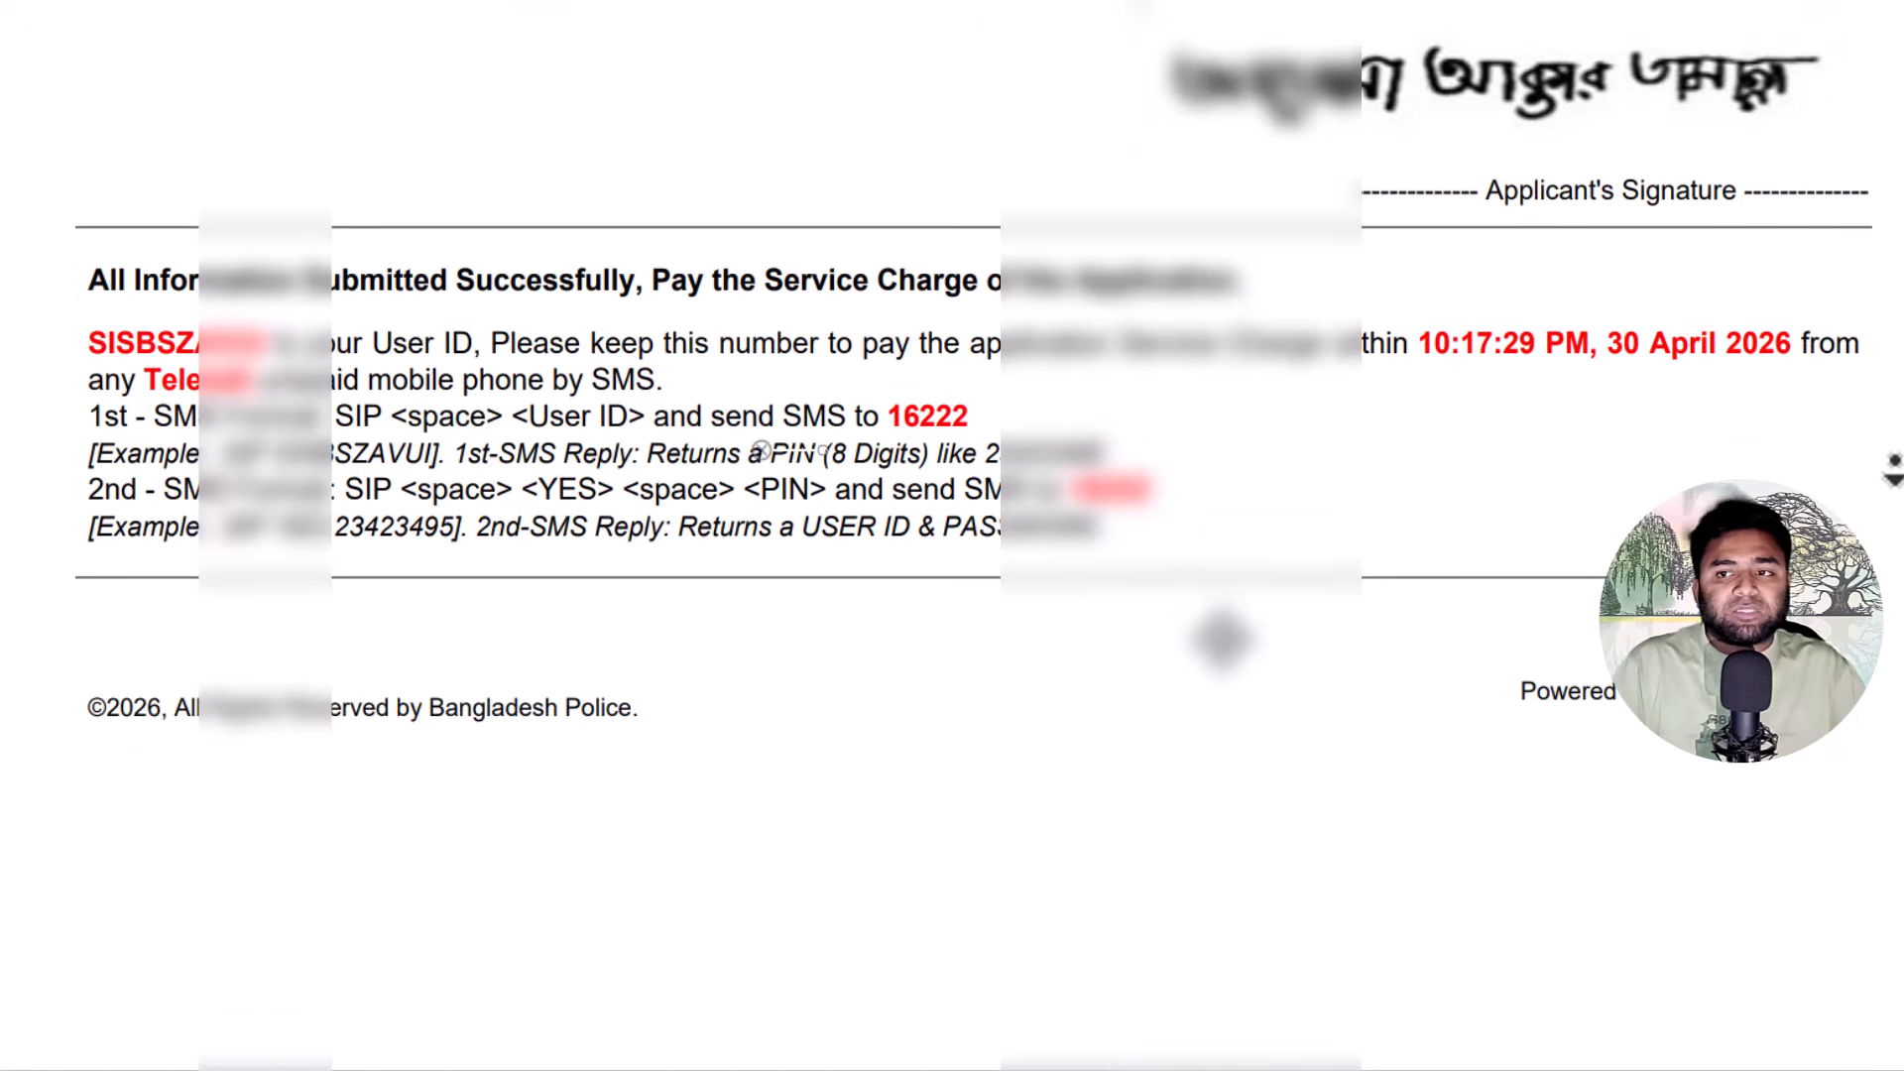